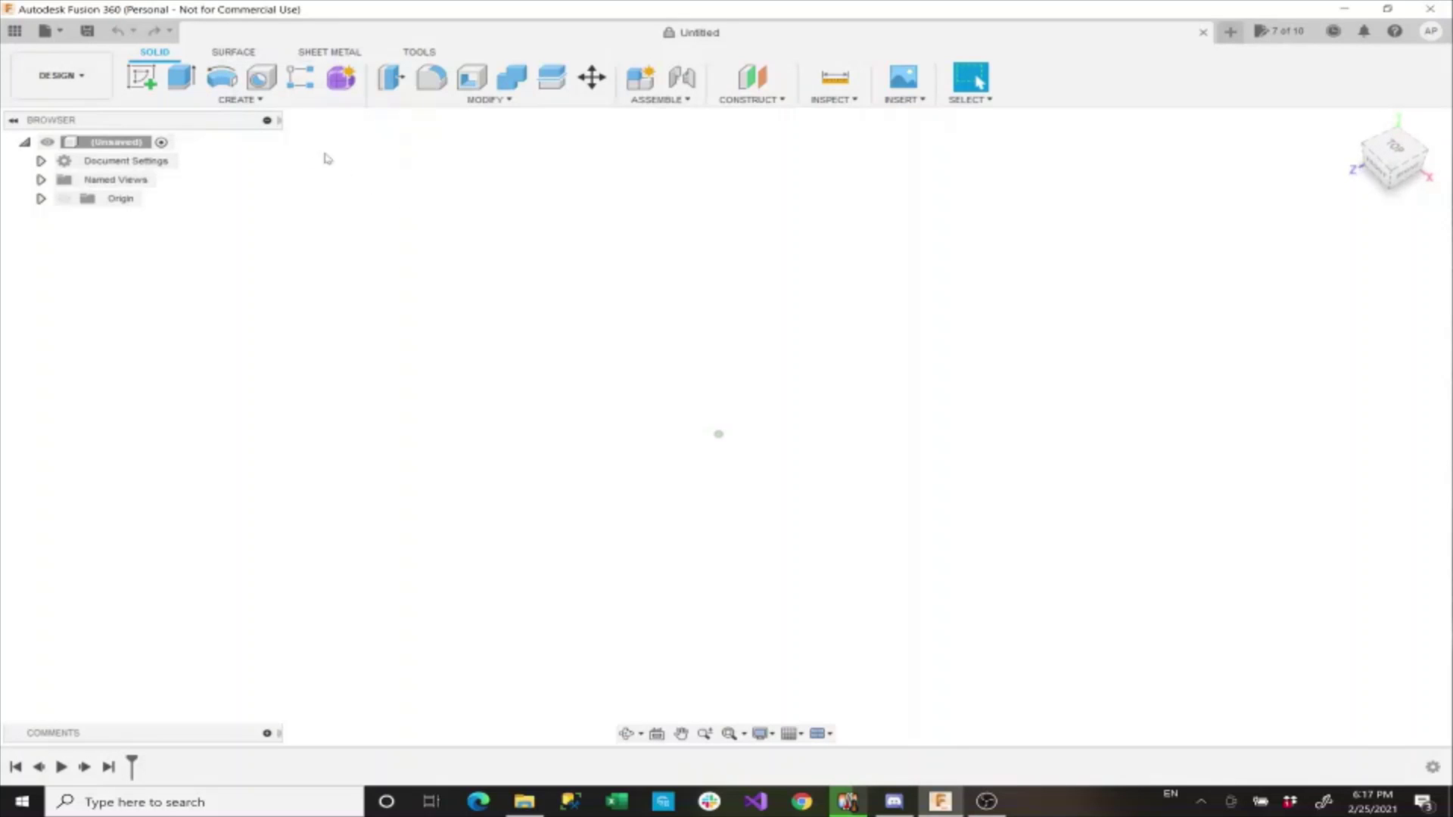
Start a cylinder on the horizontal origin plane with a 30 mm diameter base circle centred on the origin.
left_click(265, 104)
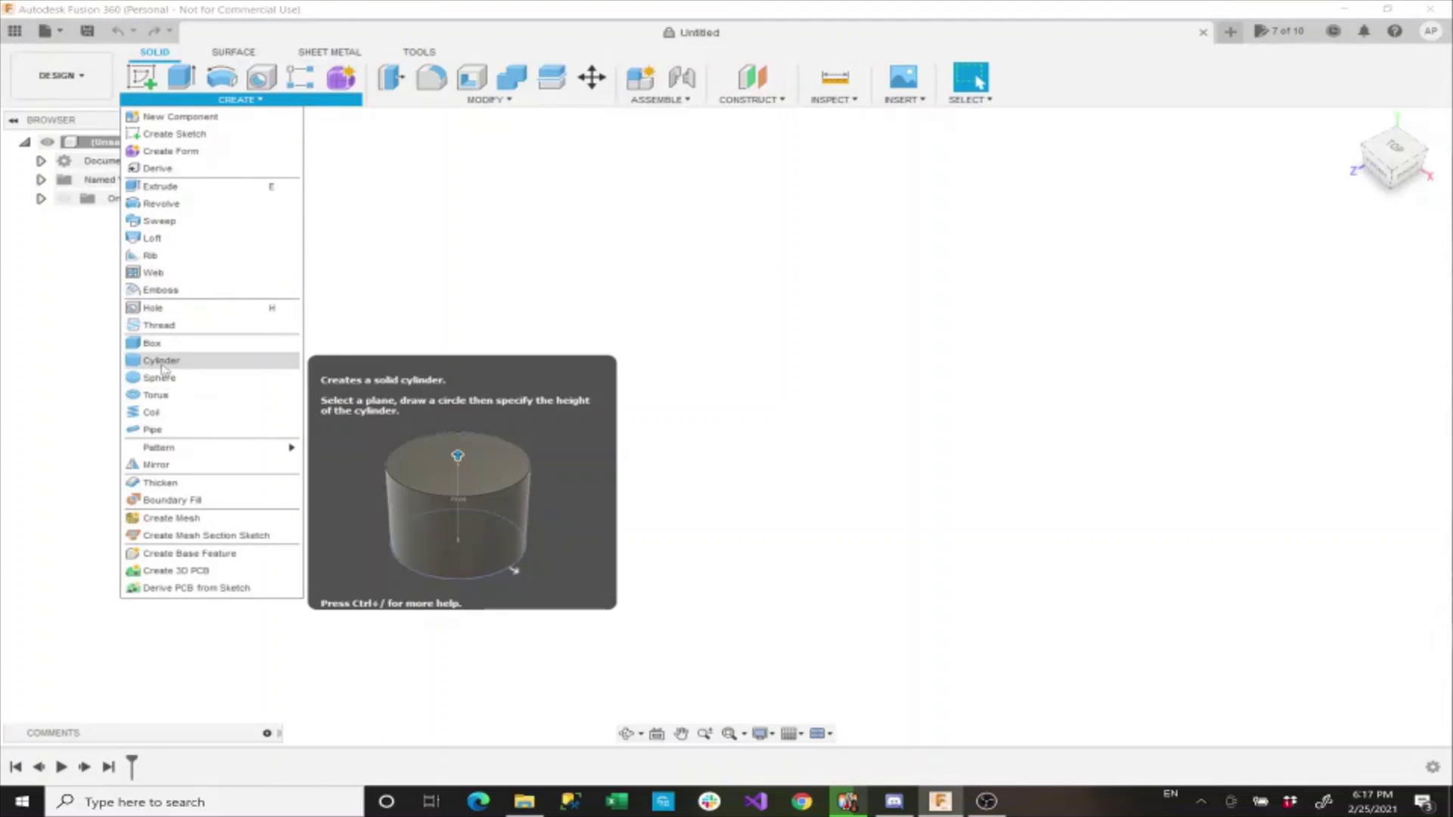
left_click(161, 361)
left_click(684, 492)
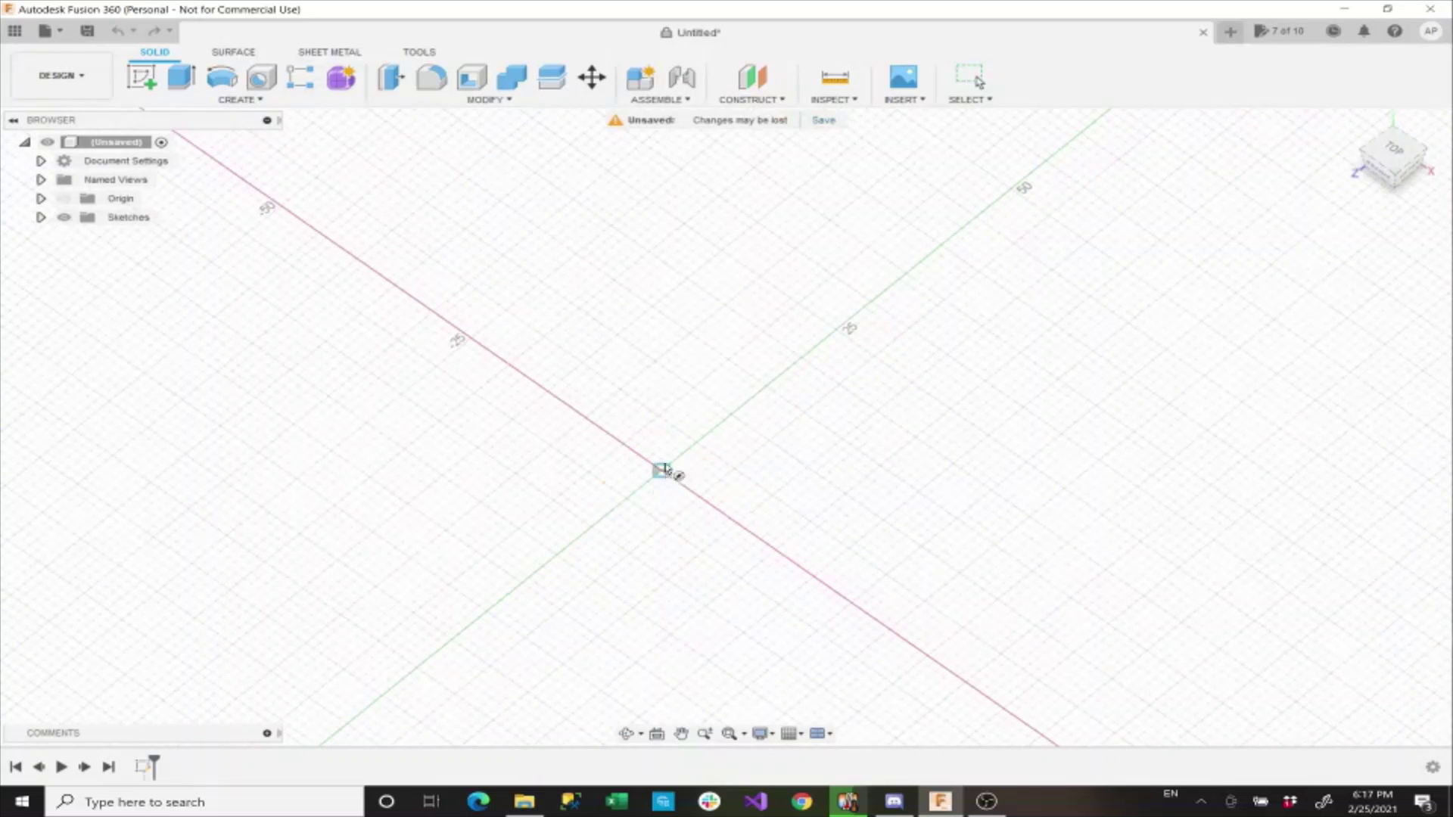
left_click(663, 470)
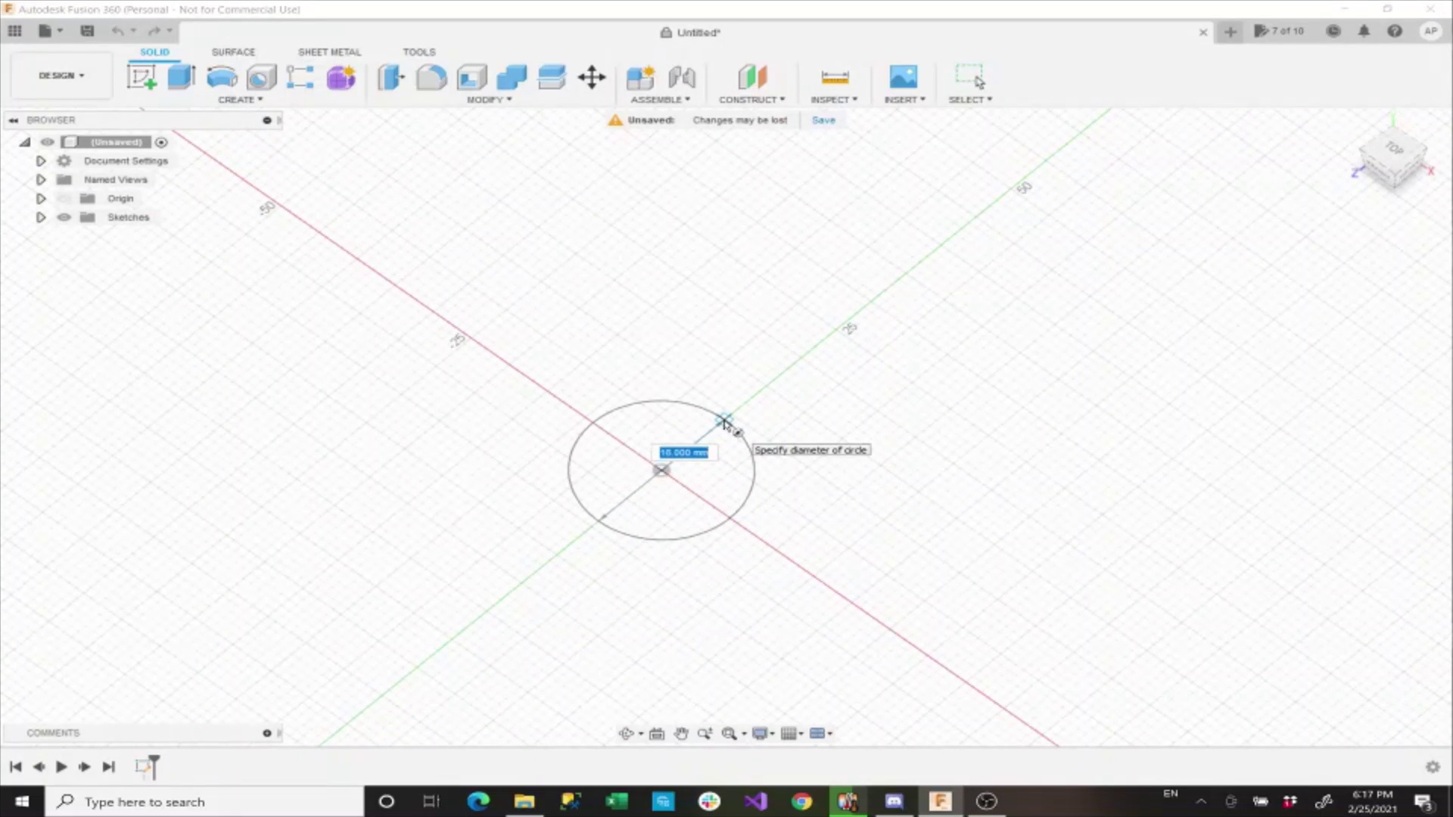
type("30")
key("Return")
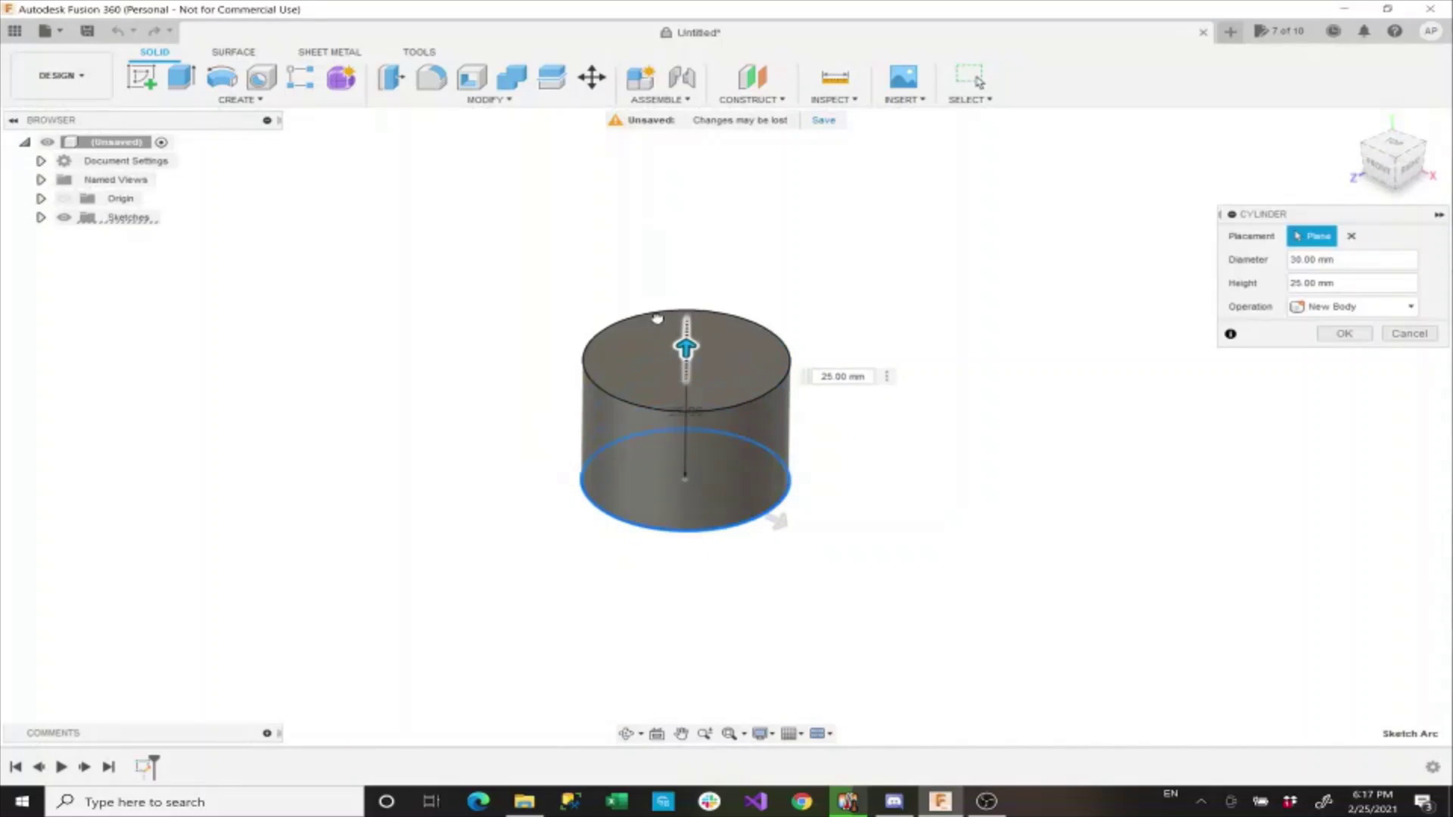
Set the cylinder's height to 50 mm and create it as a new component.
left_click_drag(657, 318, 650, 231)
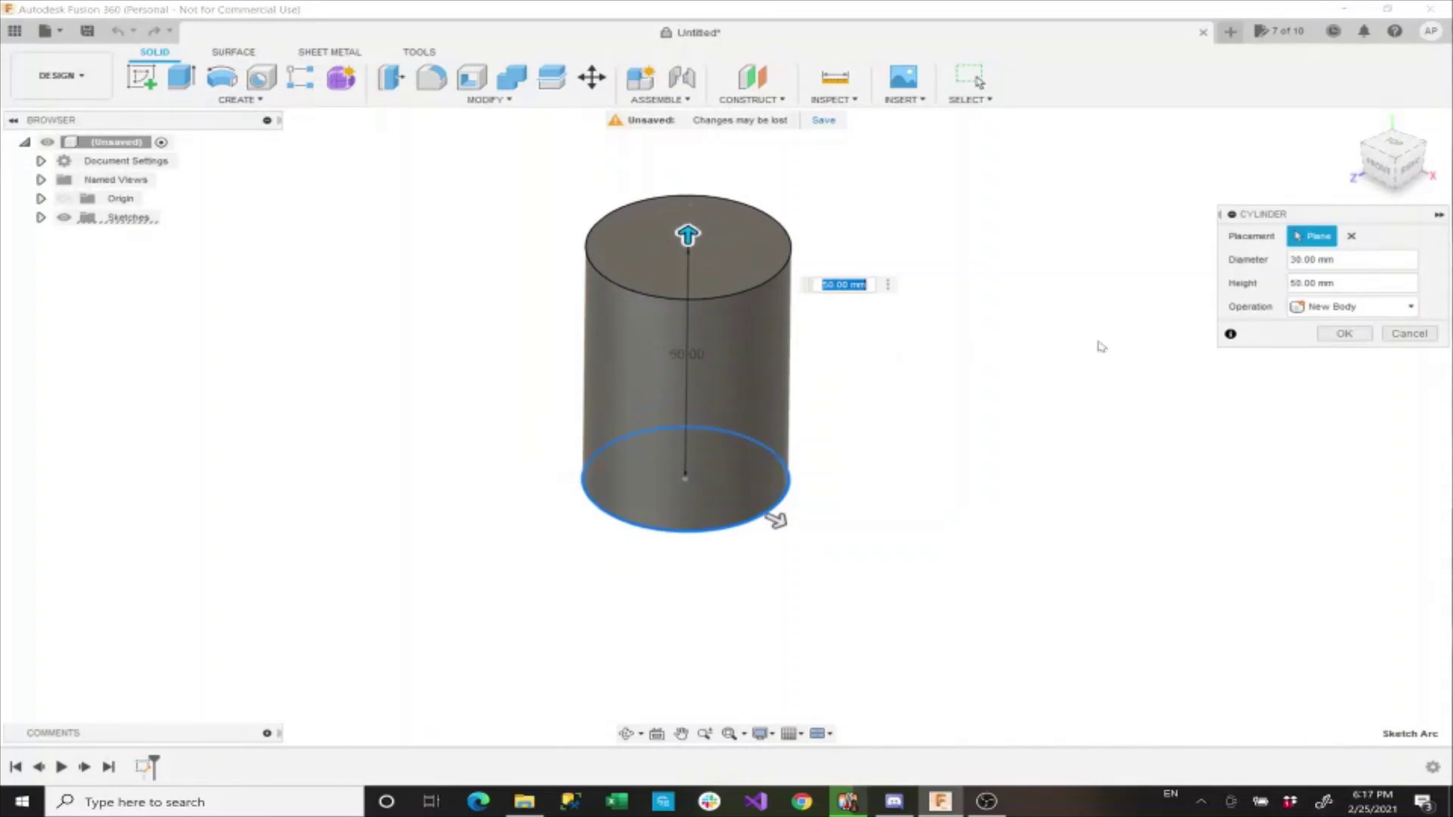
left_click(1335, 306)
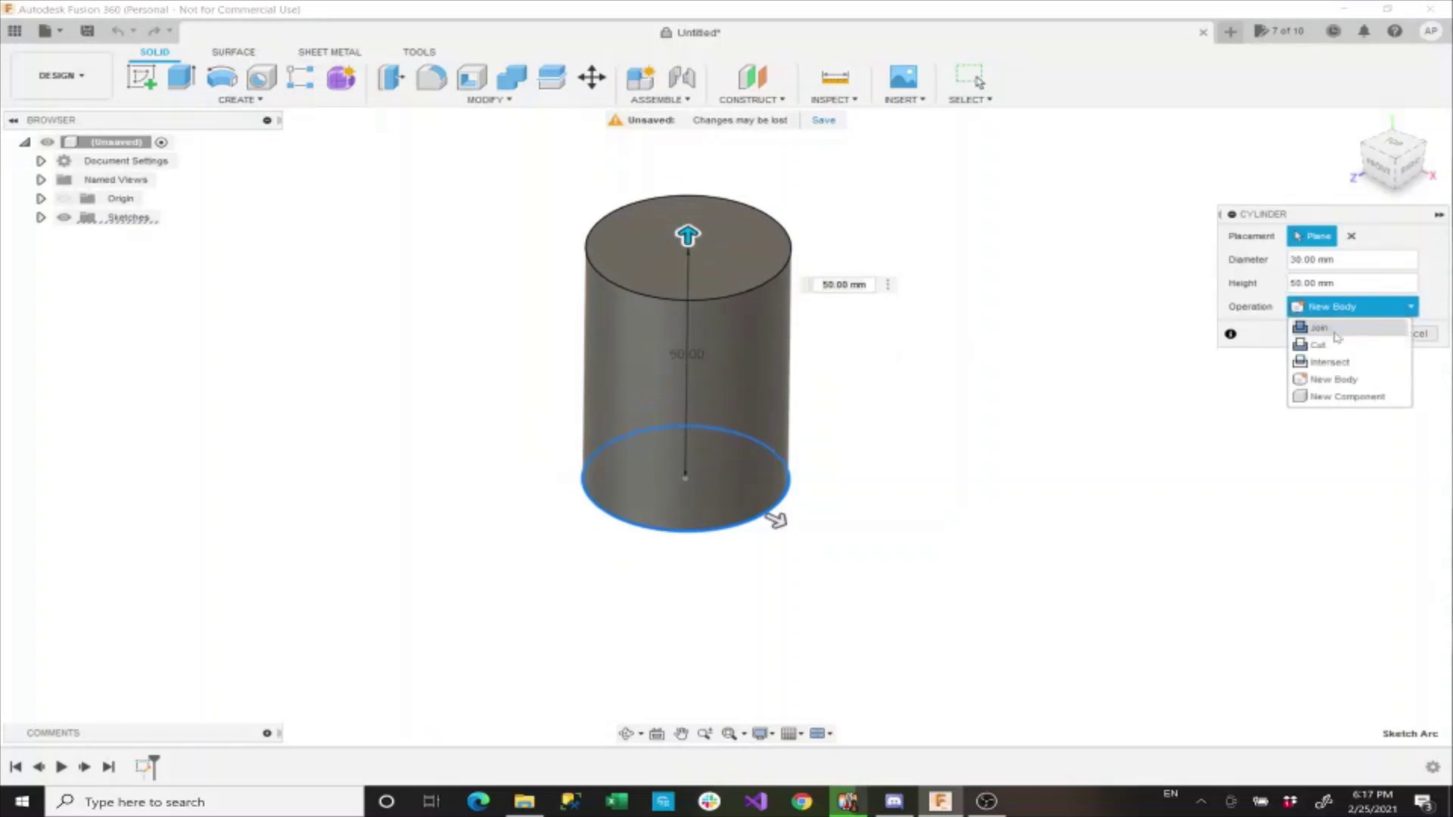
left_click(1336, 397)
left_click(1338, 333)
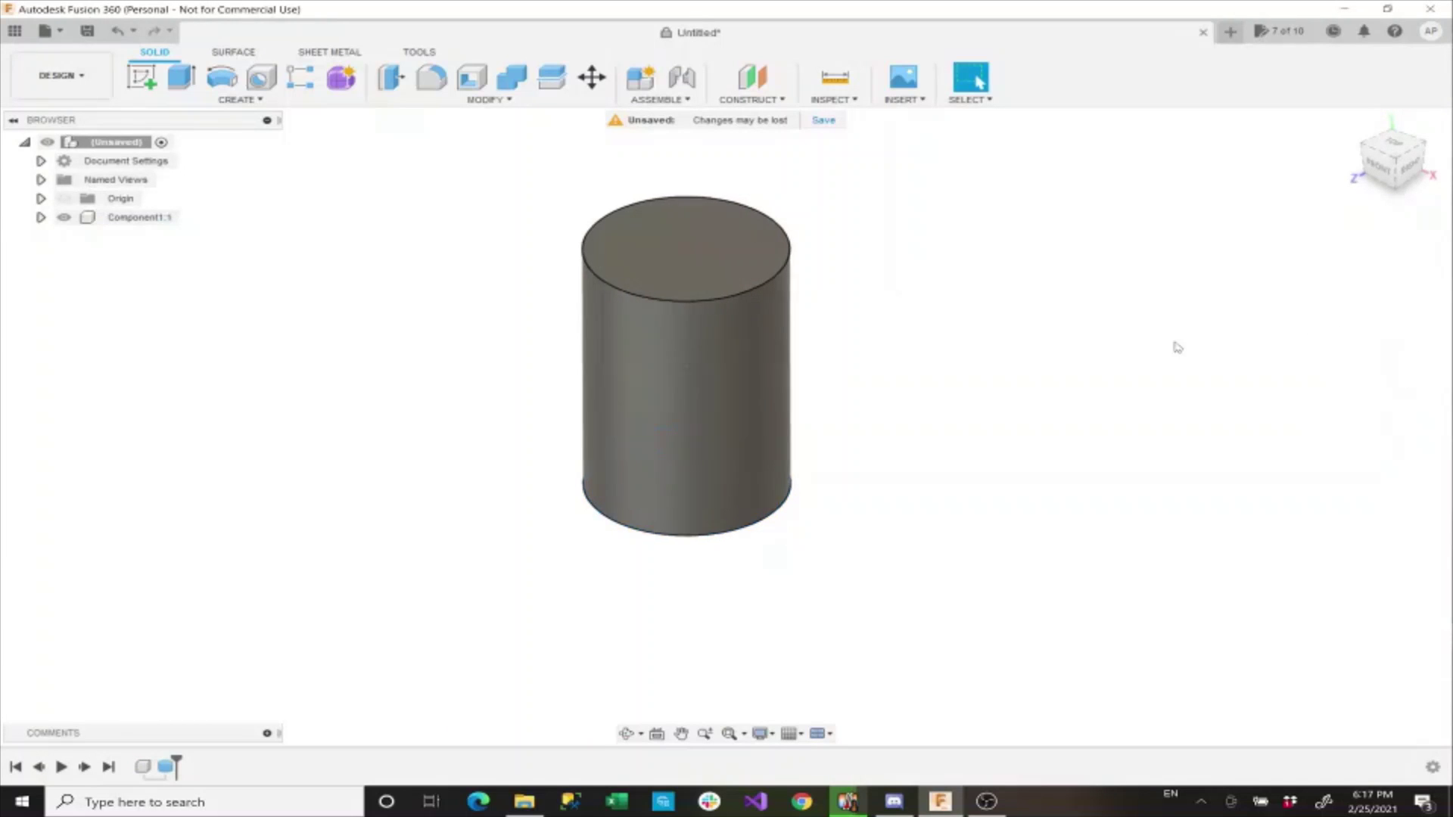
Start a coil on the cylinder's top face, centred on it, with a 30 mm diameter matching the face's edge.
scroll(1037, 347, "up", 3)
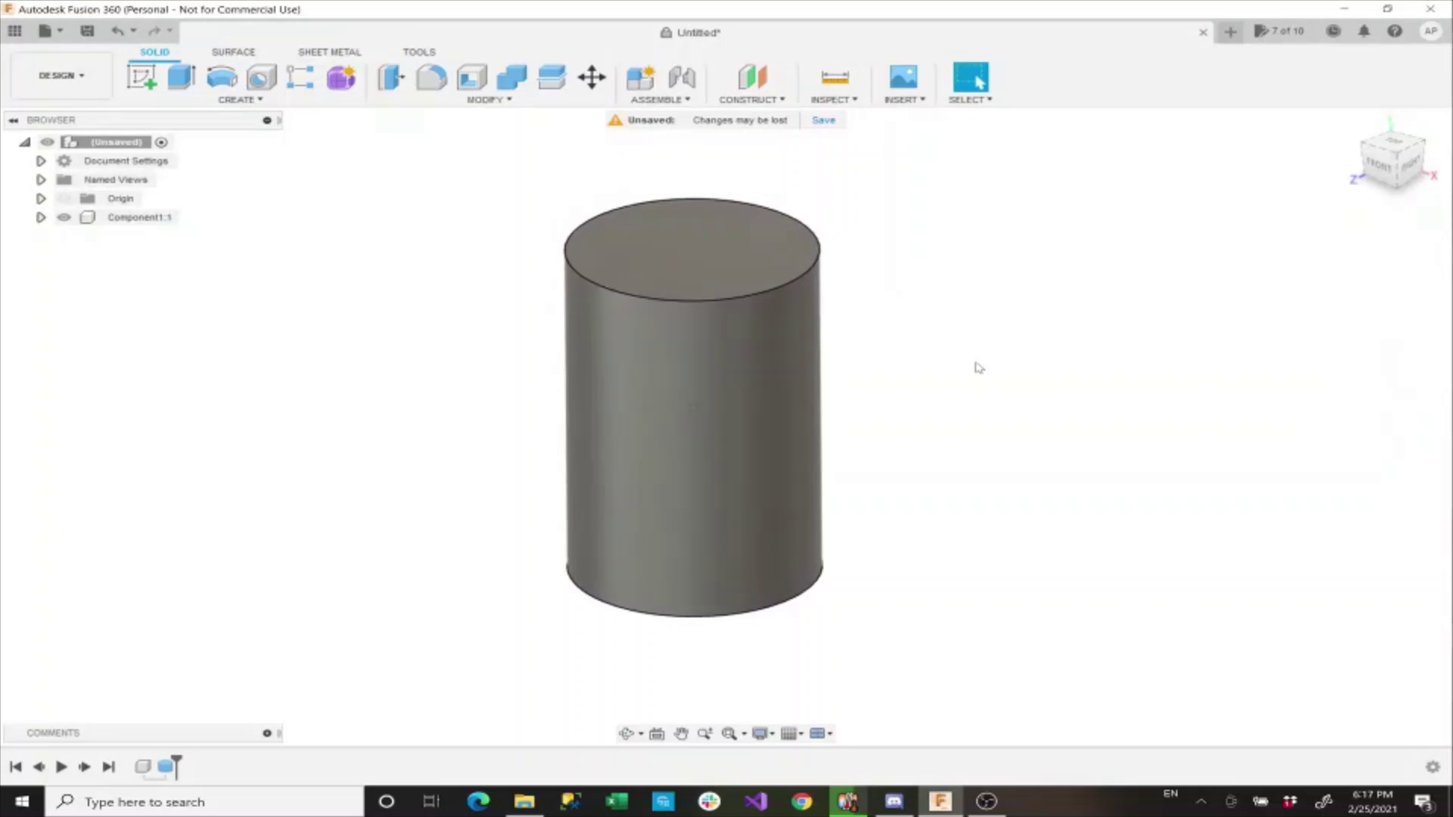
left_click(307, 99)
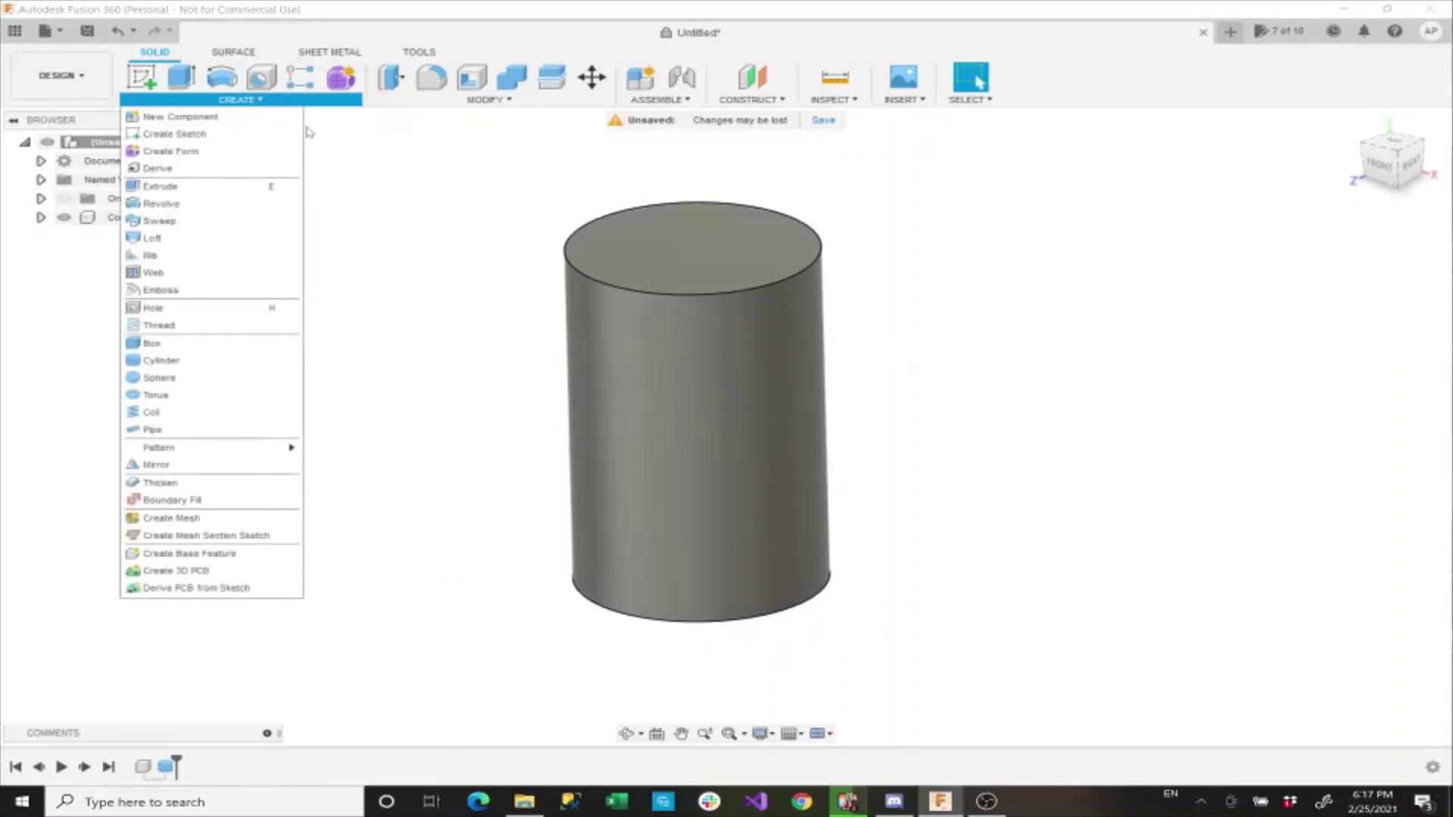
left_click(155, 412)
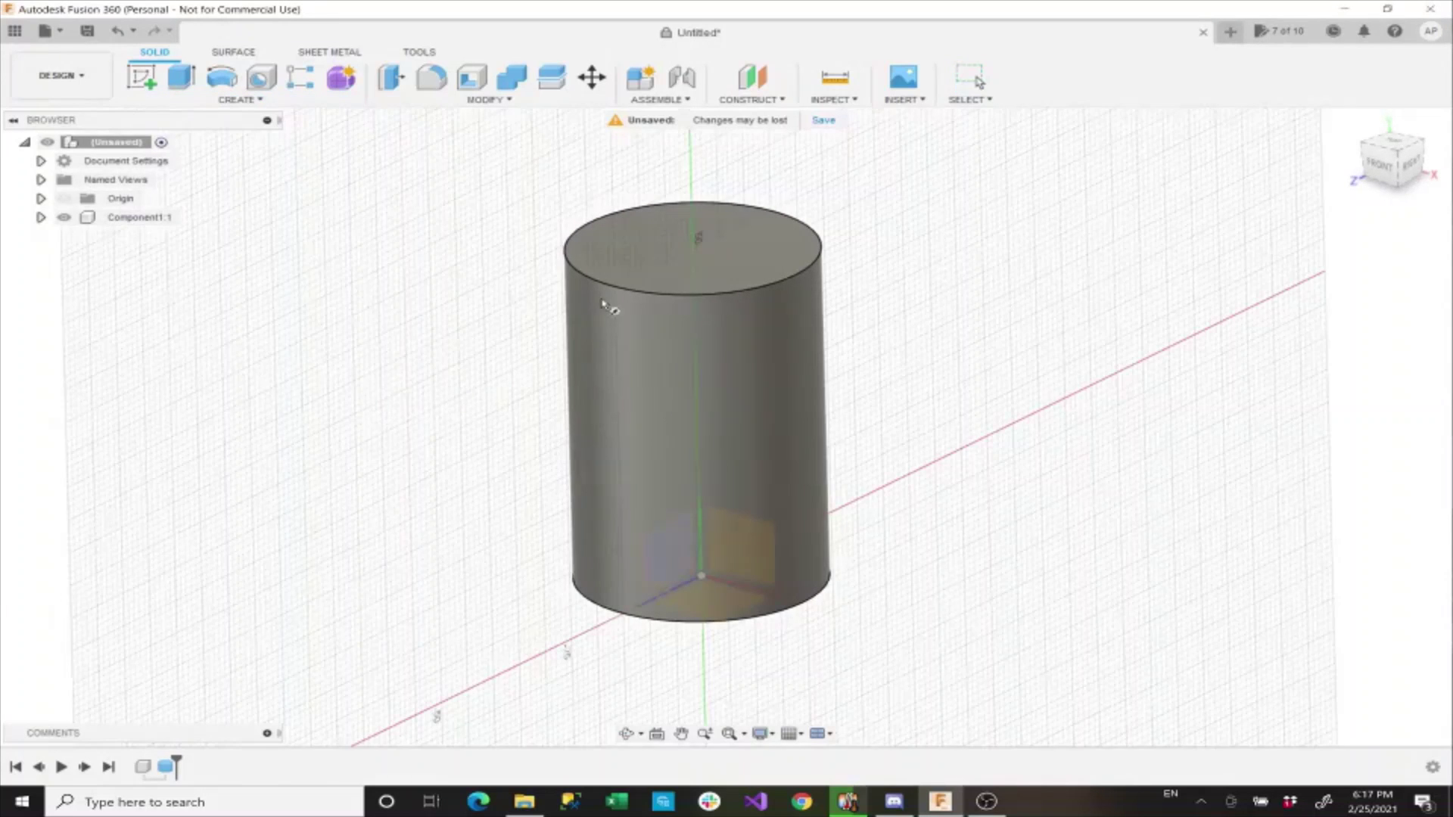
left_click(707, 271)
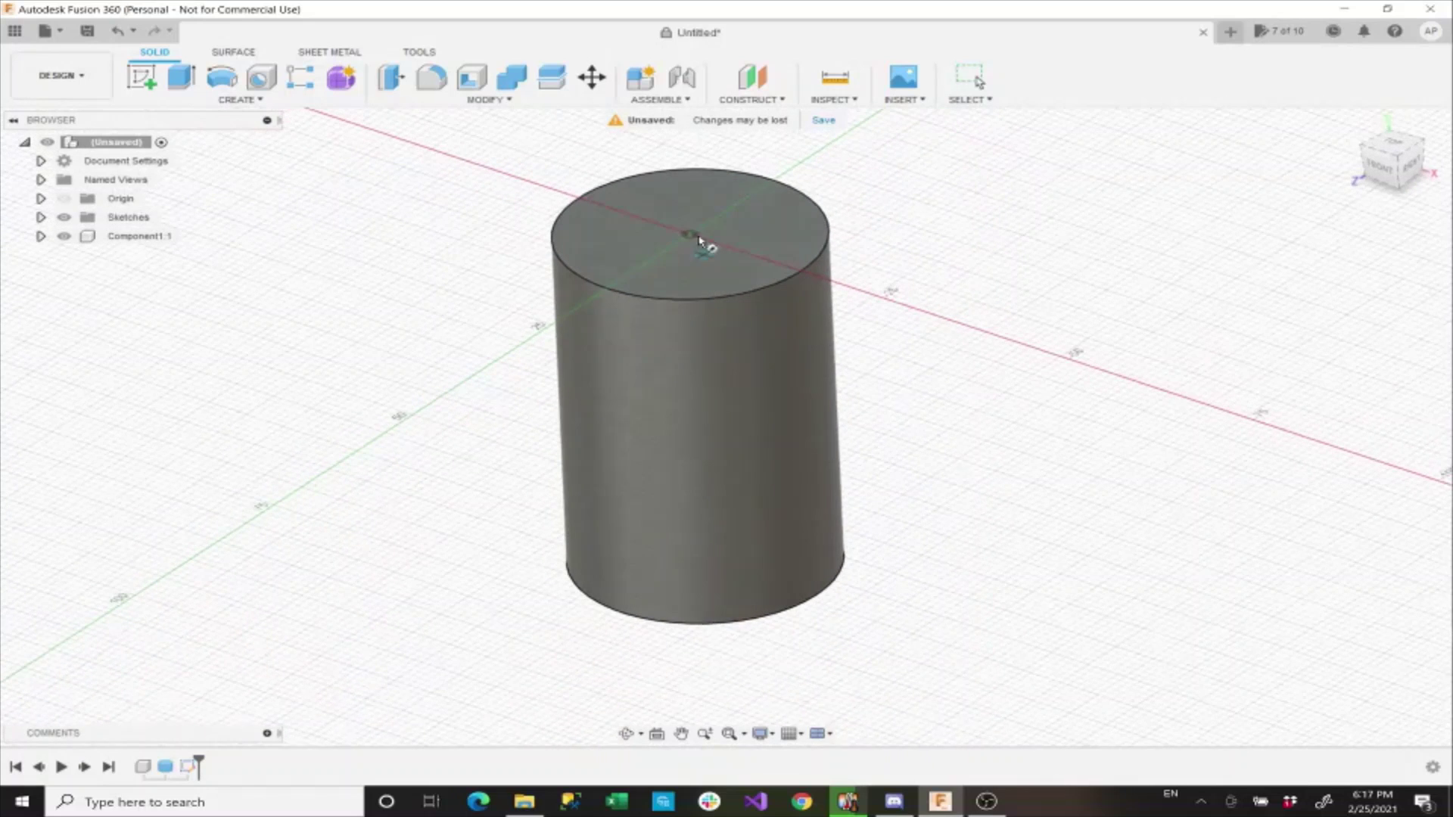
left_click(690, 235)
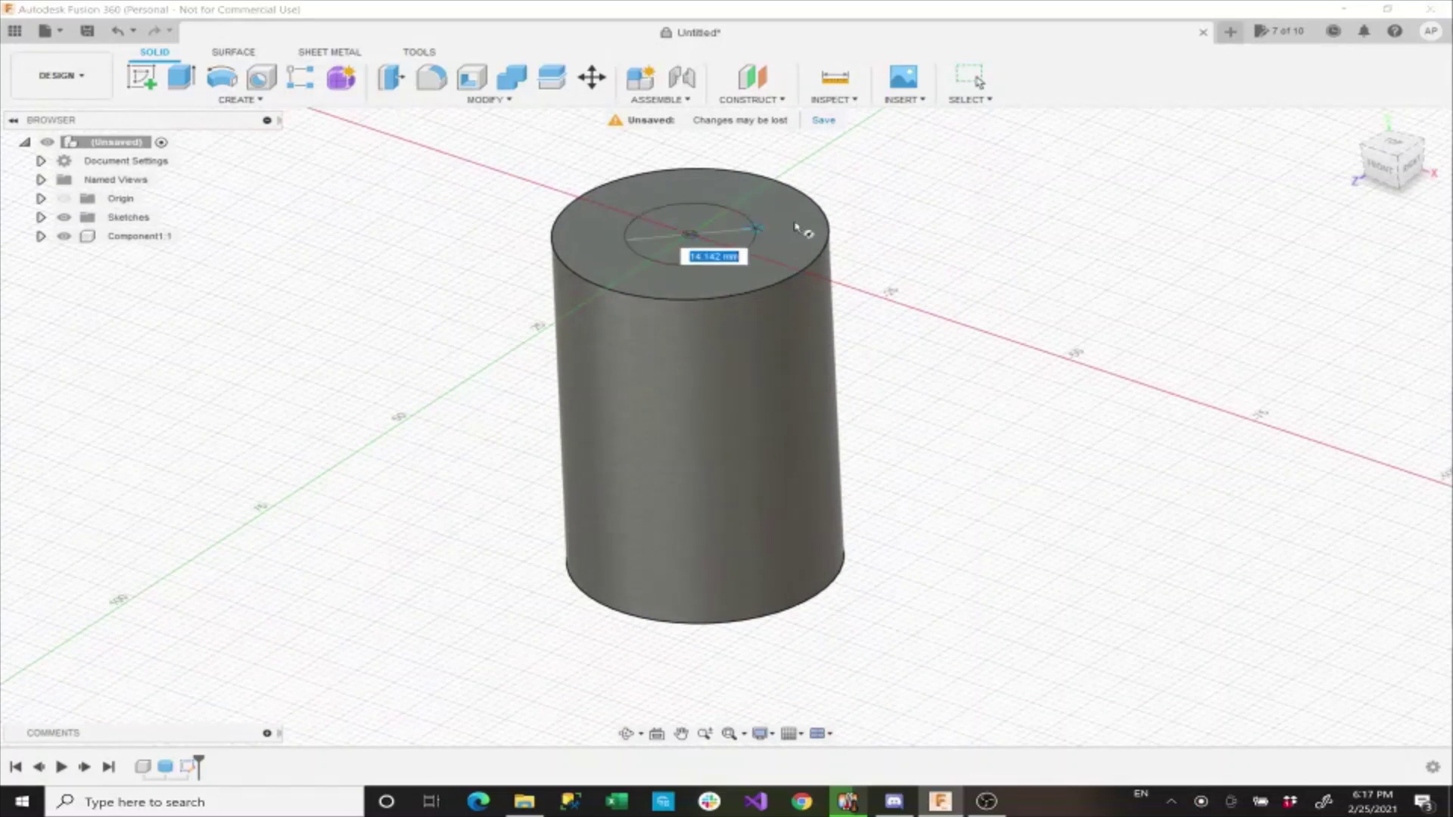
left_click(834, 229)
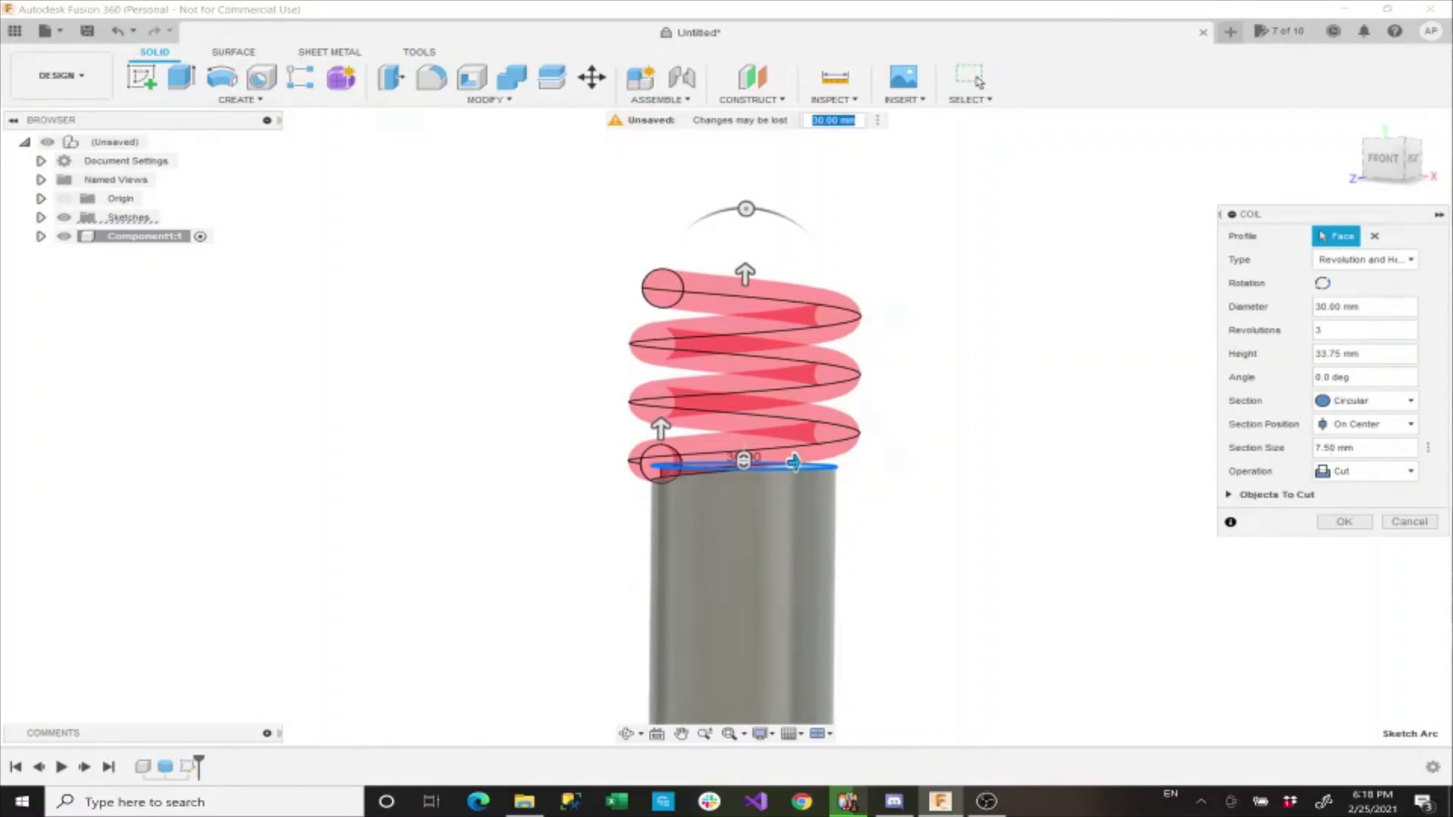
Set the coil's section size to 1 mm, revolutions to 0.5 and height to -50 mm, running down the cylinder.
left_click(1322, 448)
type("1")
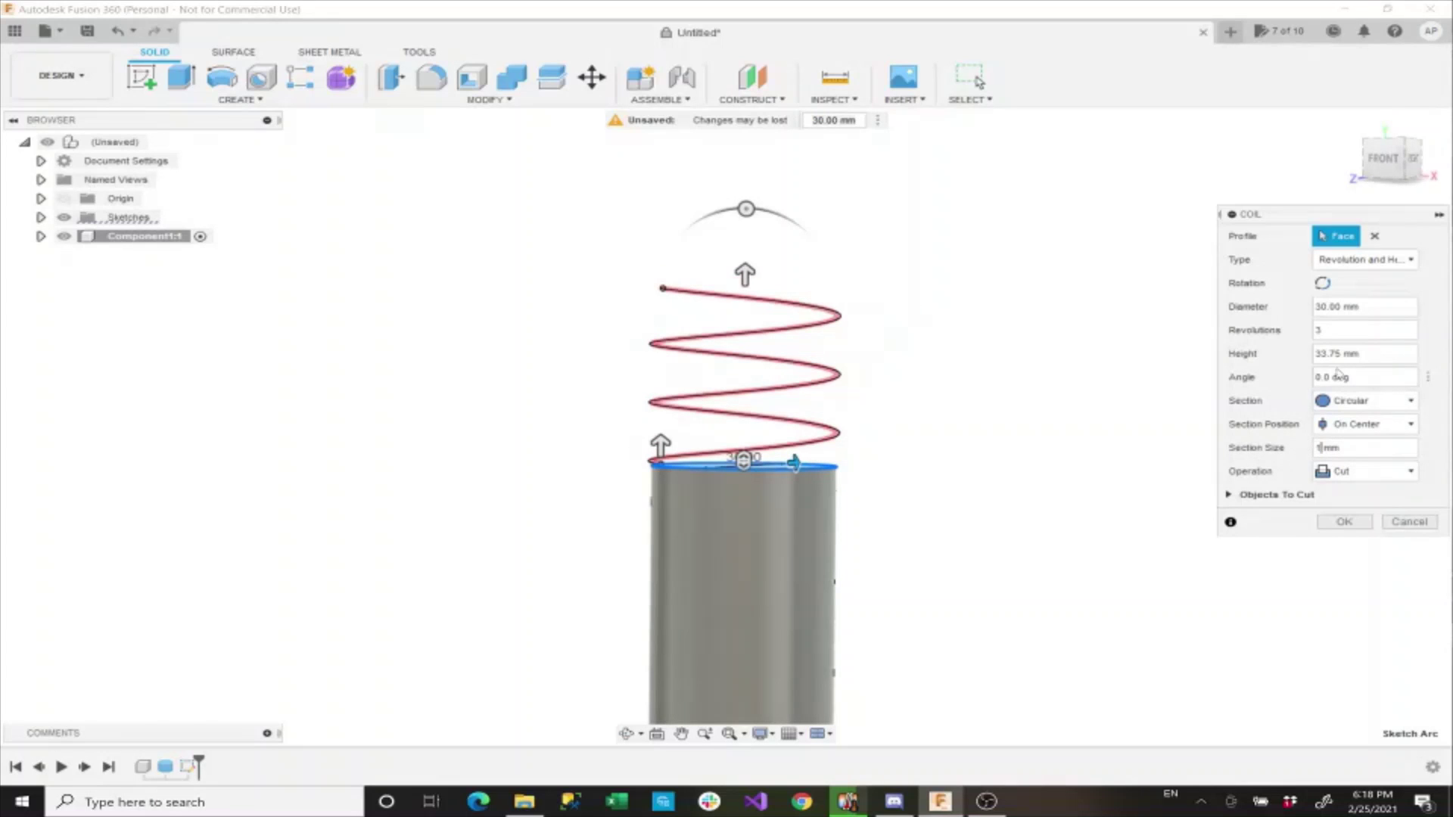
left_click(1321, 330)
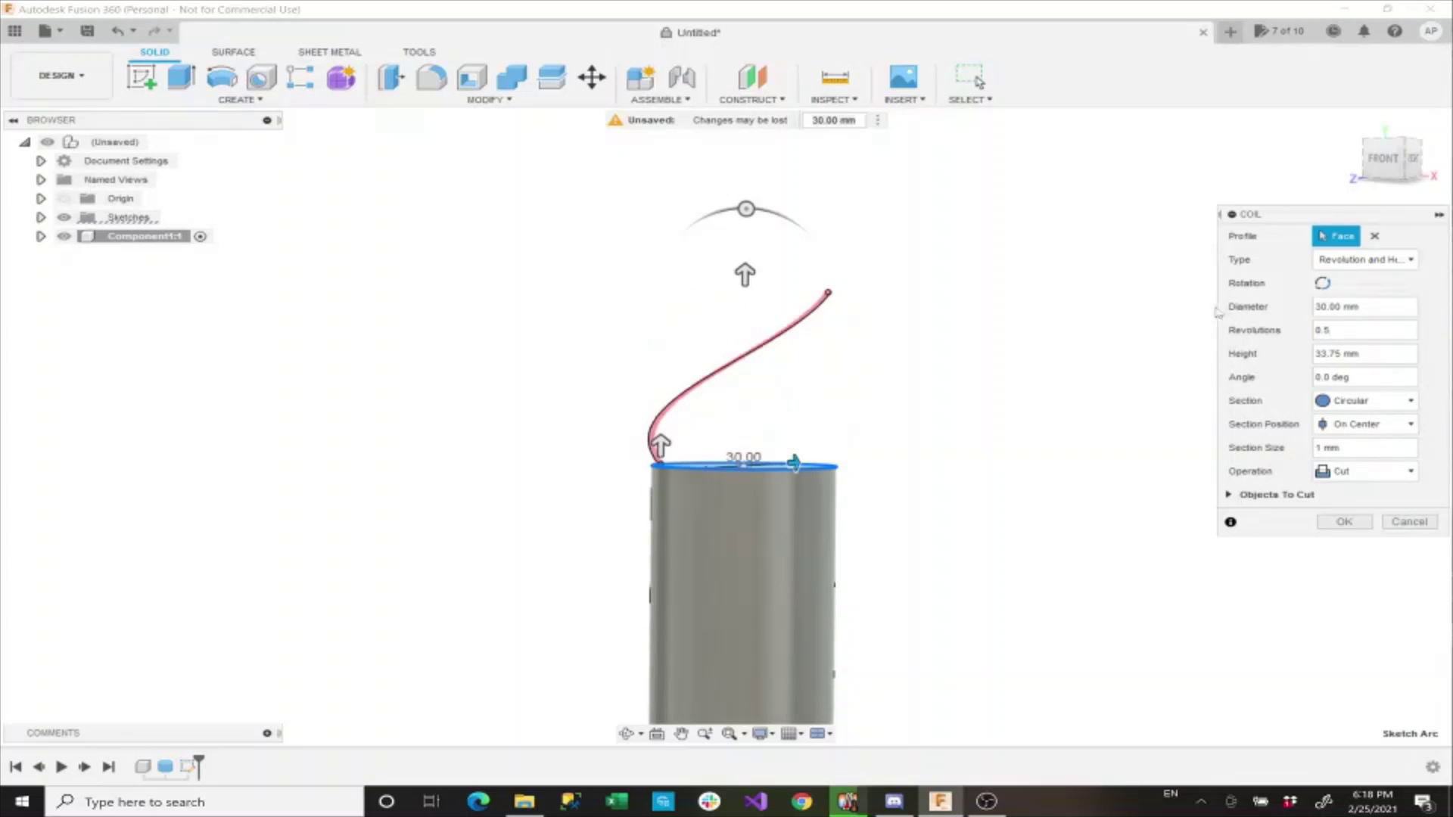
left_click_drag(744, 274, 742, 704)
middle_click_drag(743, 703, 772, 538, "shift")
mouse_move(772, 539)
left_mouse_down()
mouse_move(783, 681)
mouse_move(789, 559)
left_mouse_up()
middle_click_drag(789, 559, 758, 542, "shift")
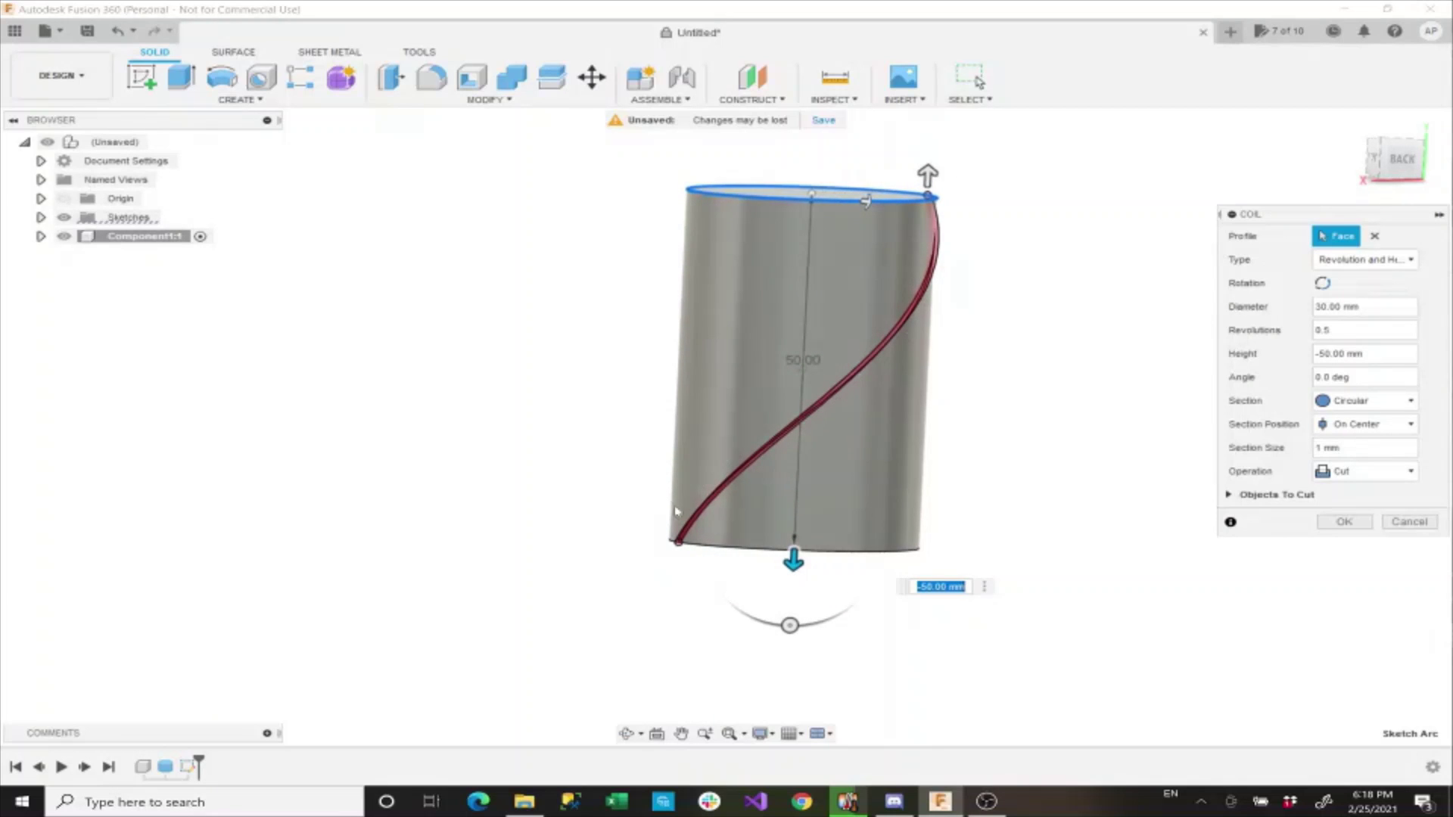
middle_click_drag(645, 557, 729, 360, "shift")
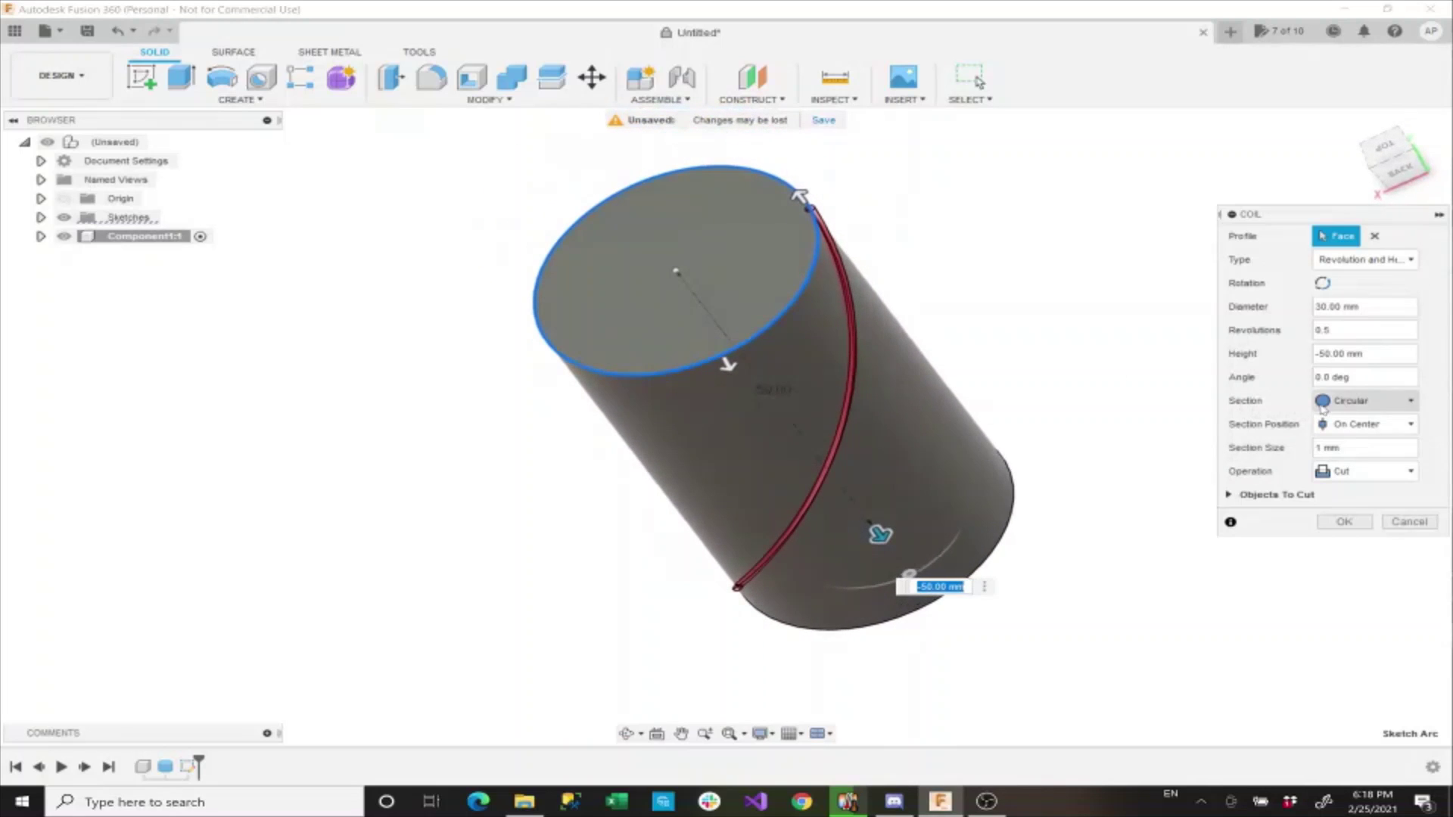
Change the coil's section to Square and cut it into the cylinder.
left_click(1355, 400)
left_click(1349, 438)
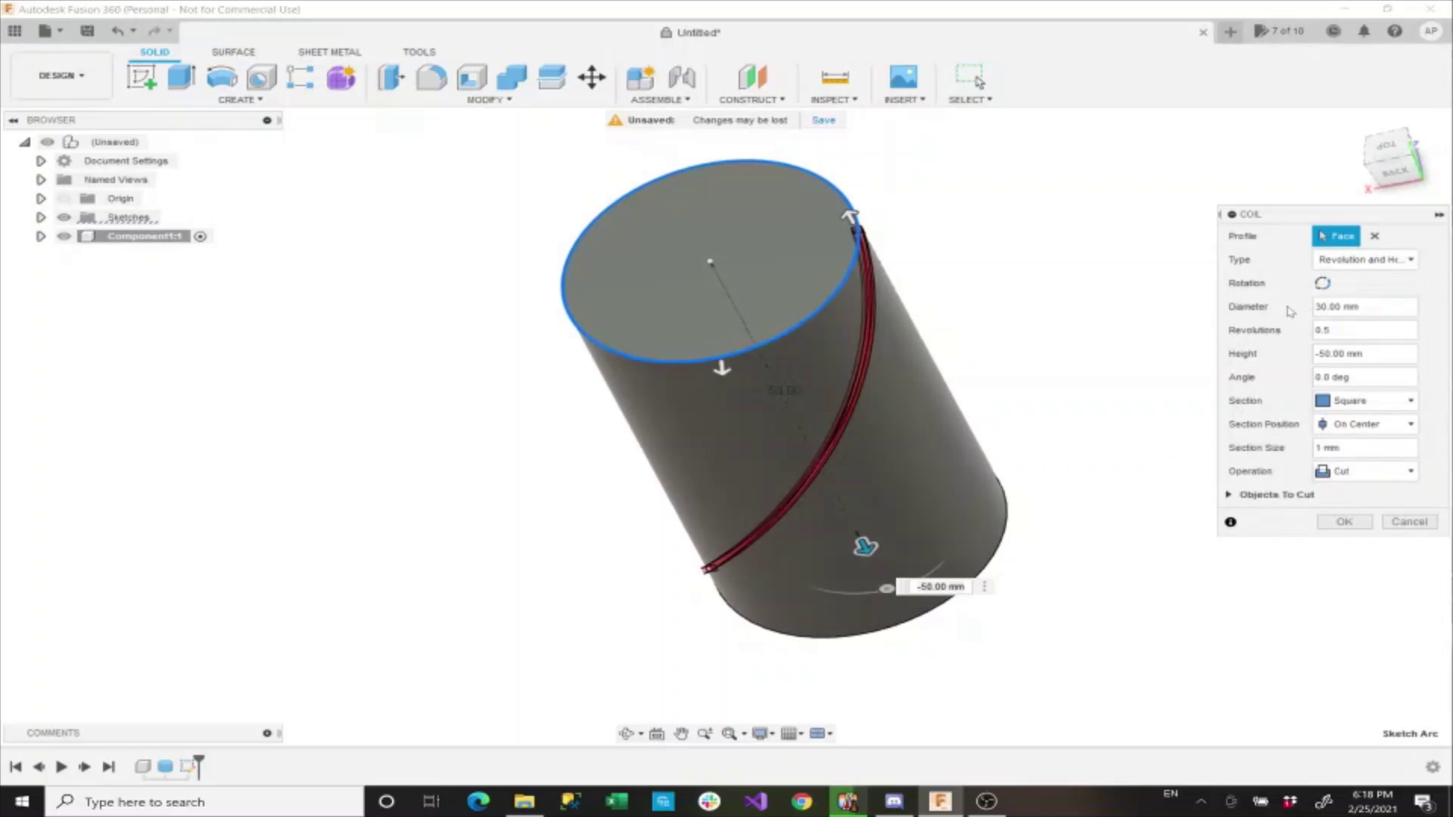
left_click(1345, 522)
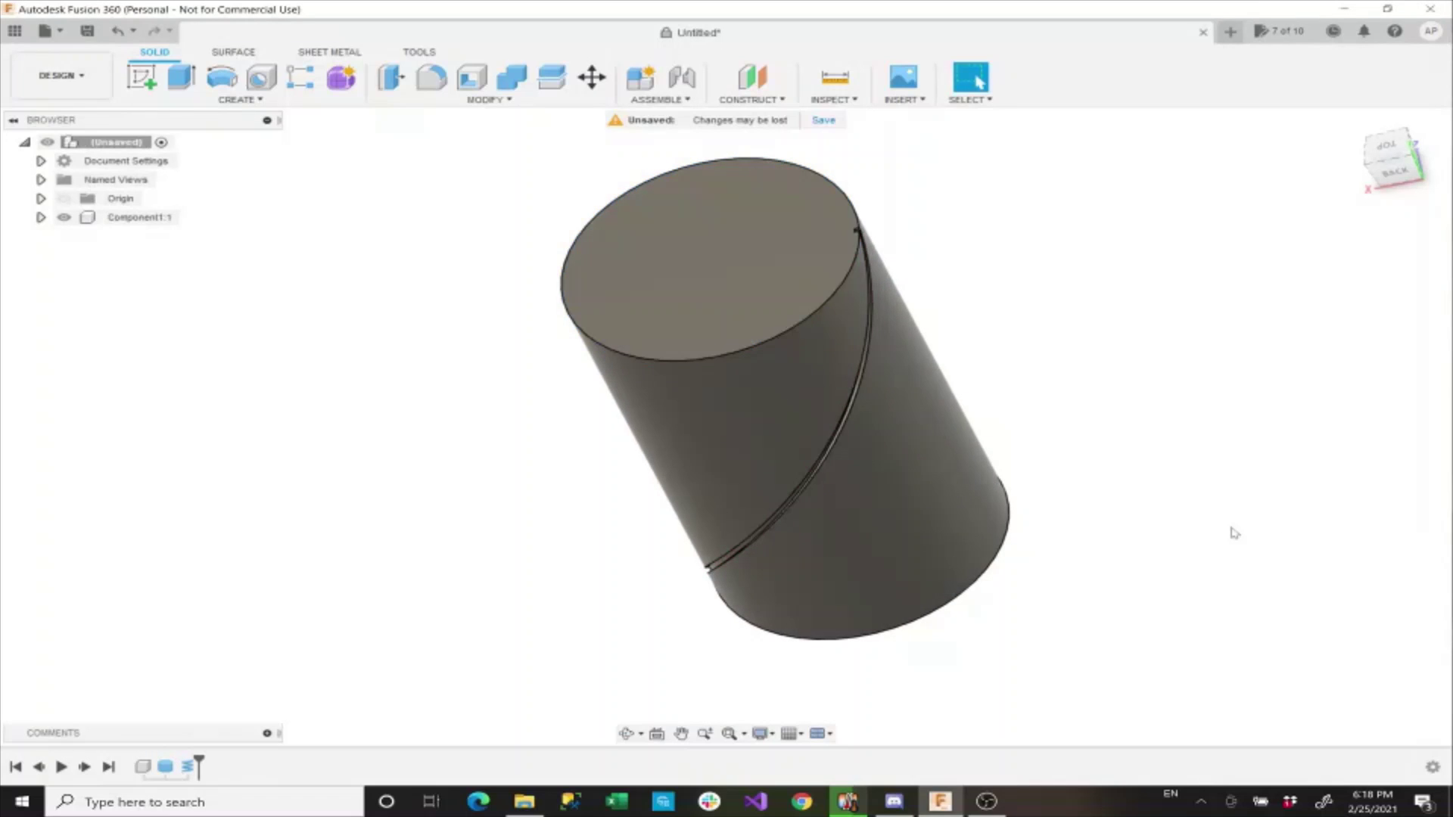
Mirror the coil cut feature across the vertical YZ origin plane.
left_click(239, 99)
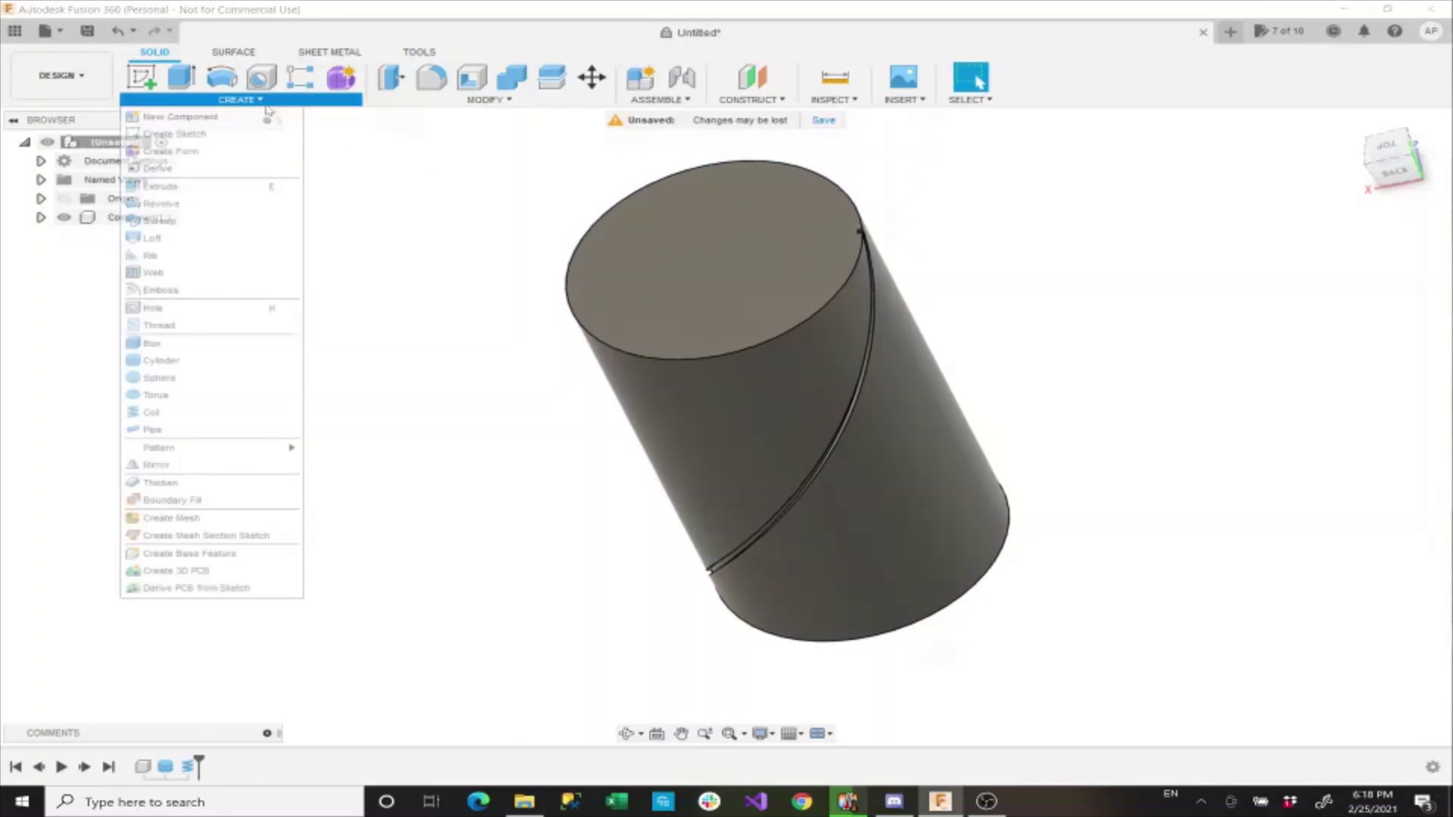
left_click(203, 471)
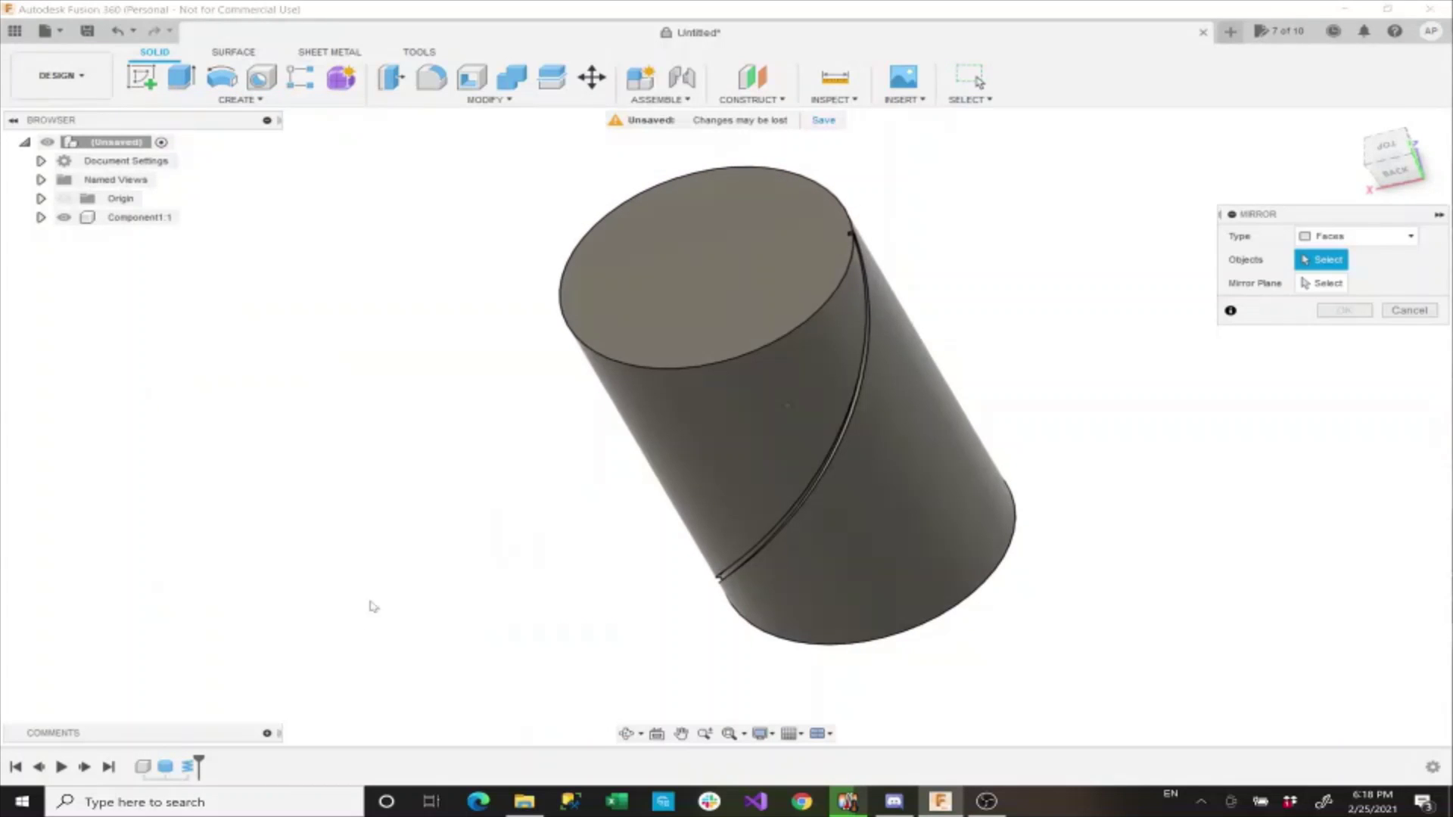
left_click(197, 765)
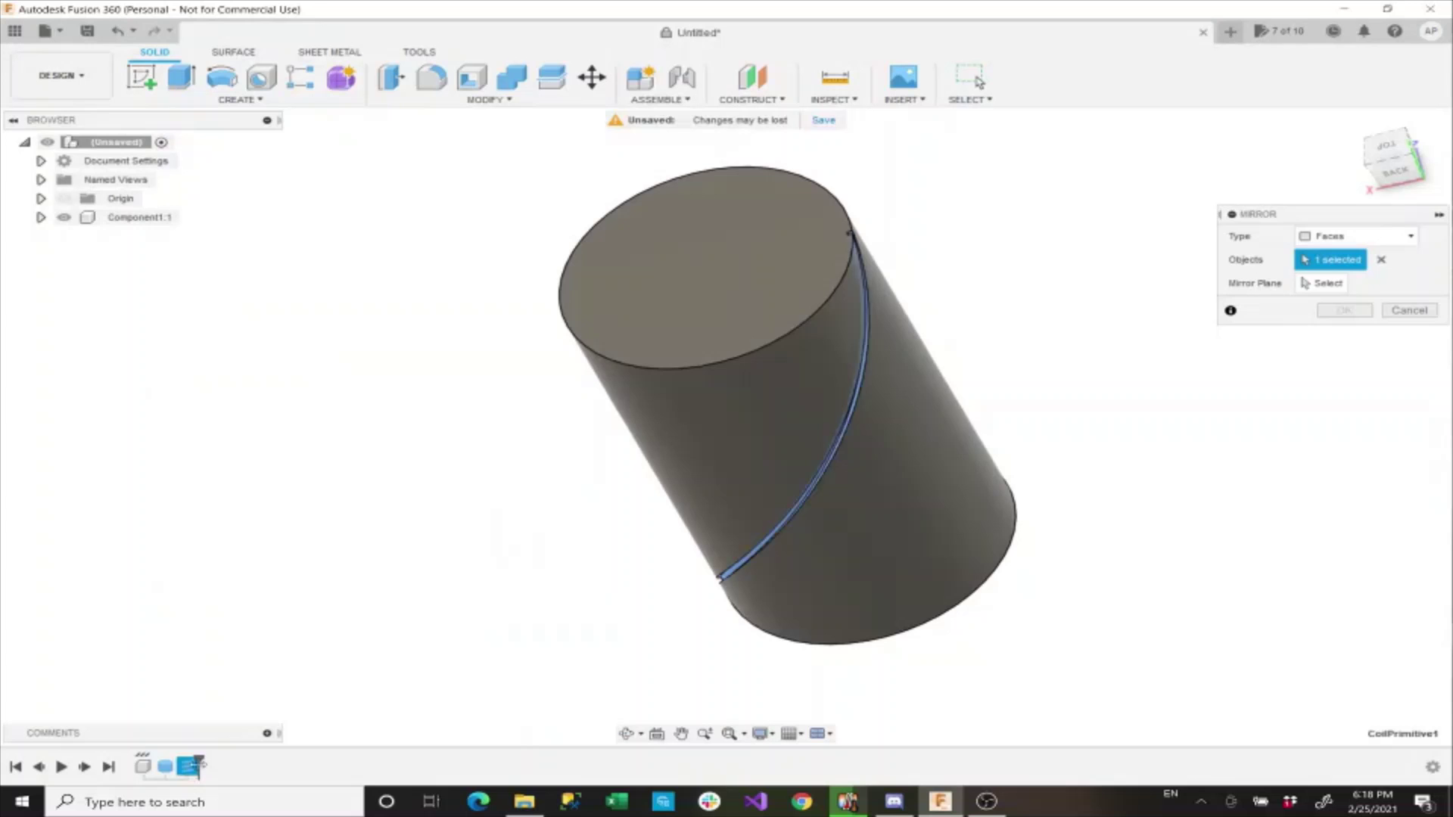
left_click(1320, 284)
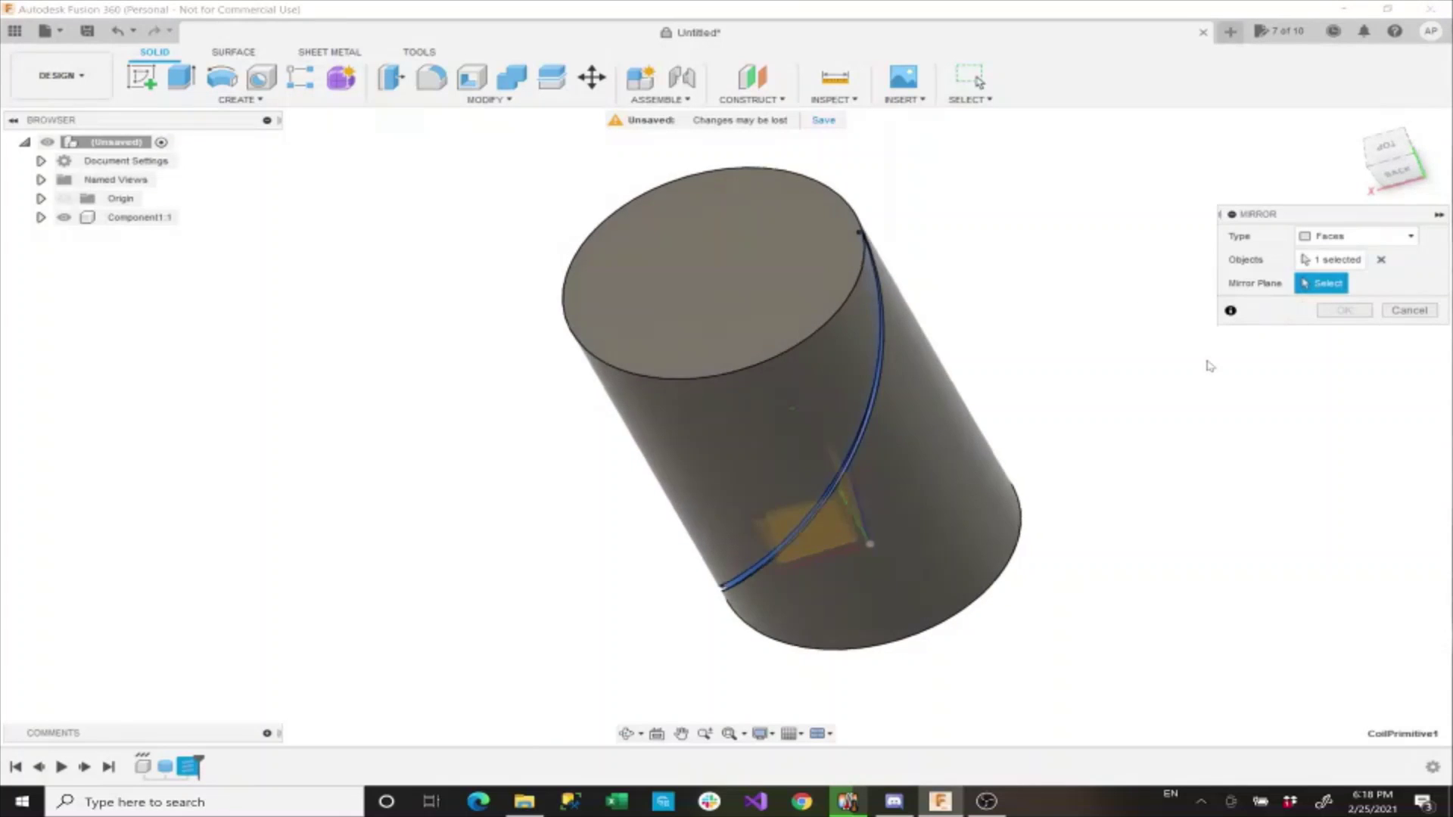
middle_click_drag(1232, 357, 840, 619, "shift")
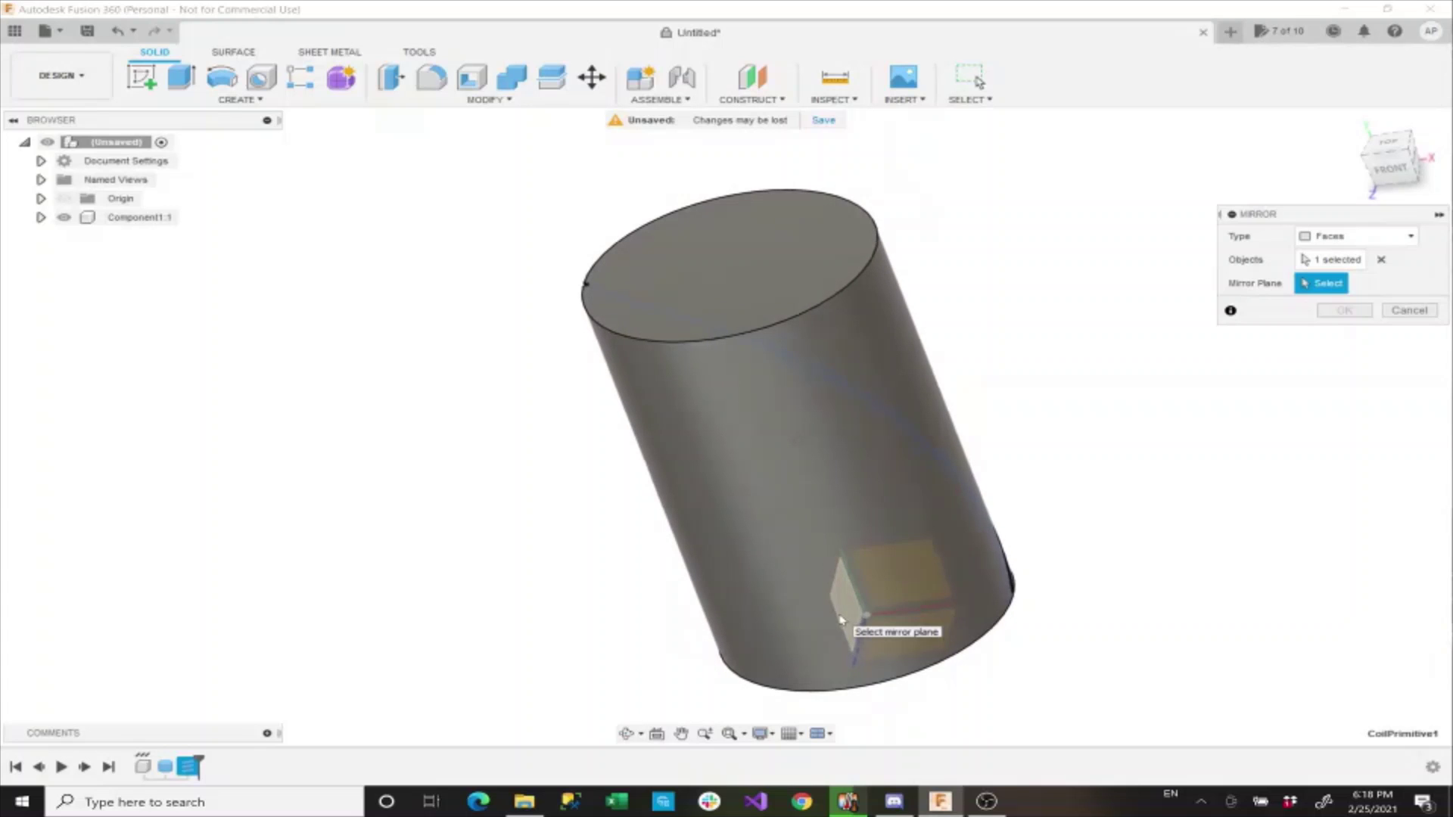
left_click(840, 619)
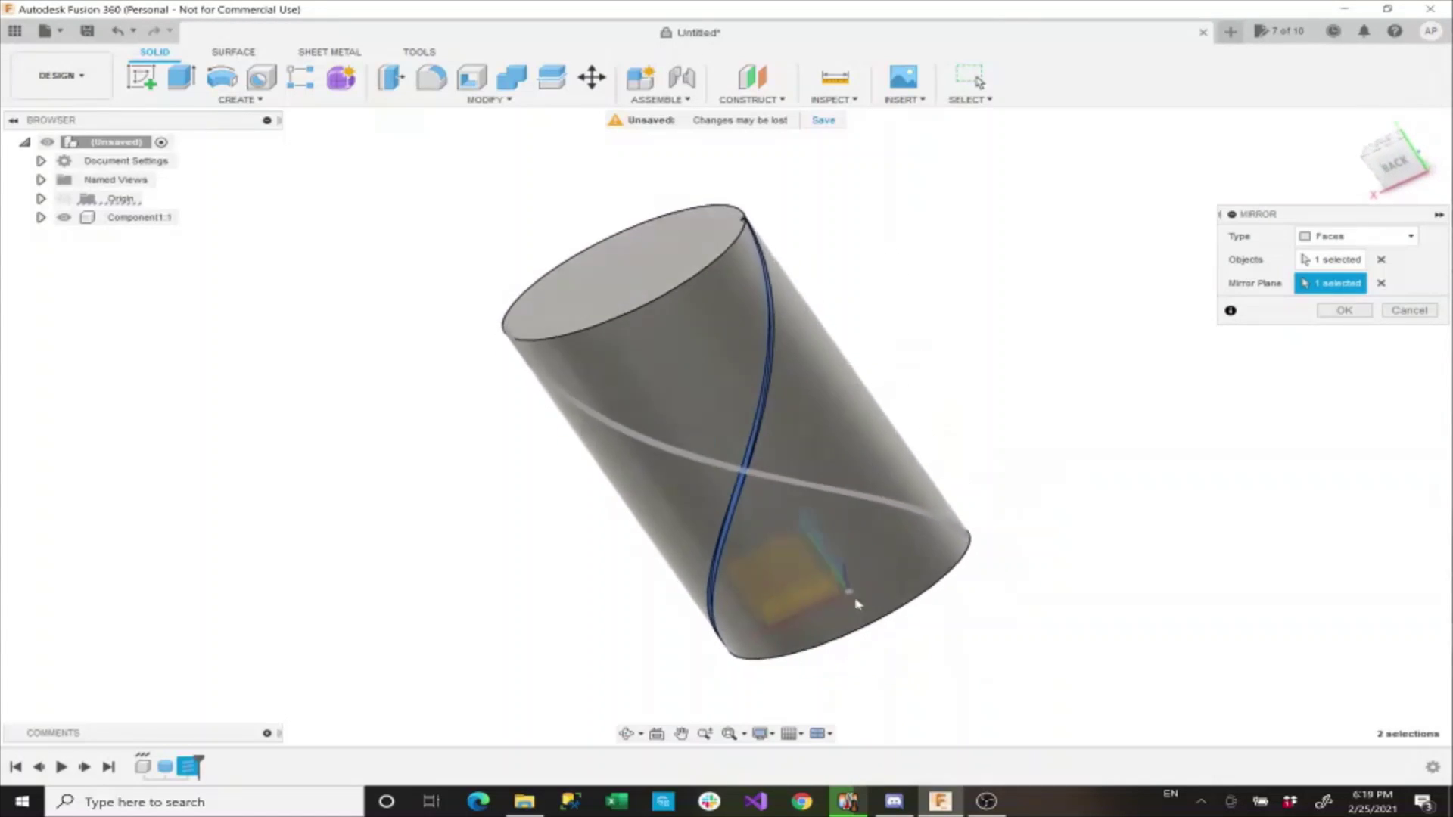
left_click(1331, 317)
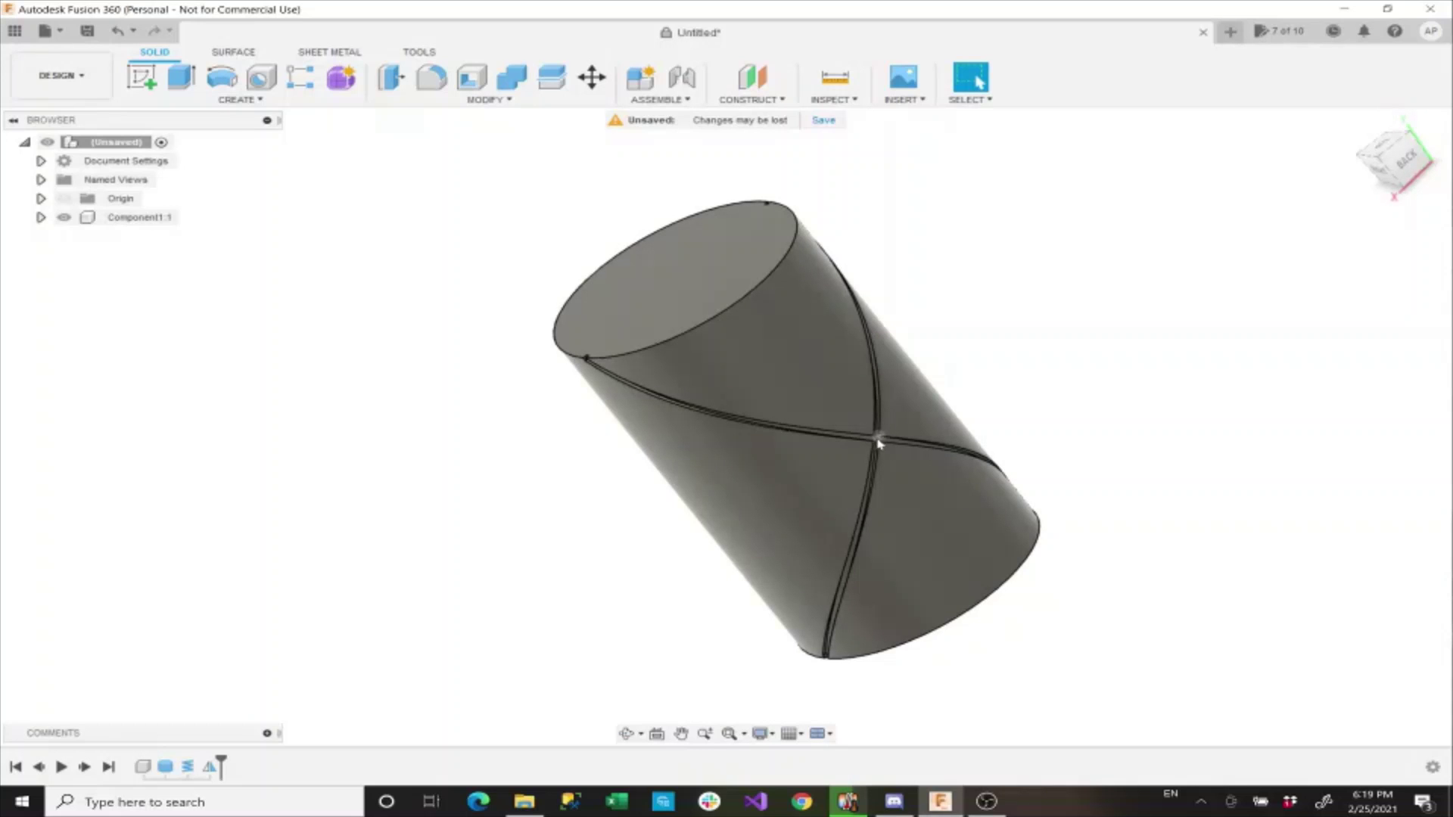
Start a circular pattern with the coil cut and its mirrored copy as the objects.
middle_click_drag(879, 443, 572, 386, "shift")
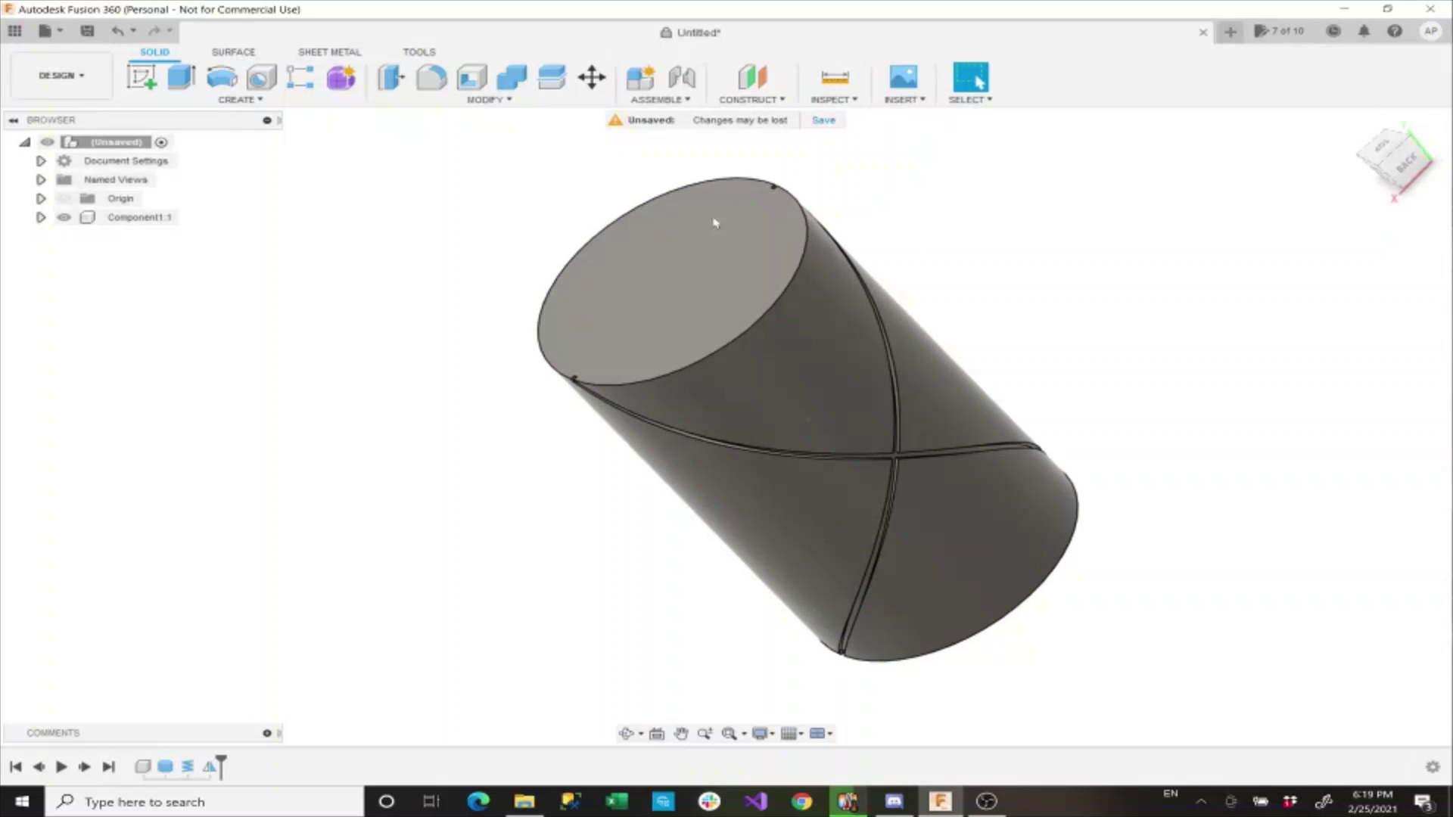
middle_click_drag(714, 222, 794, 542, "shift")
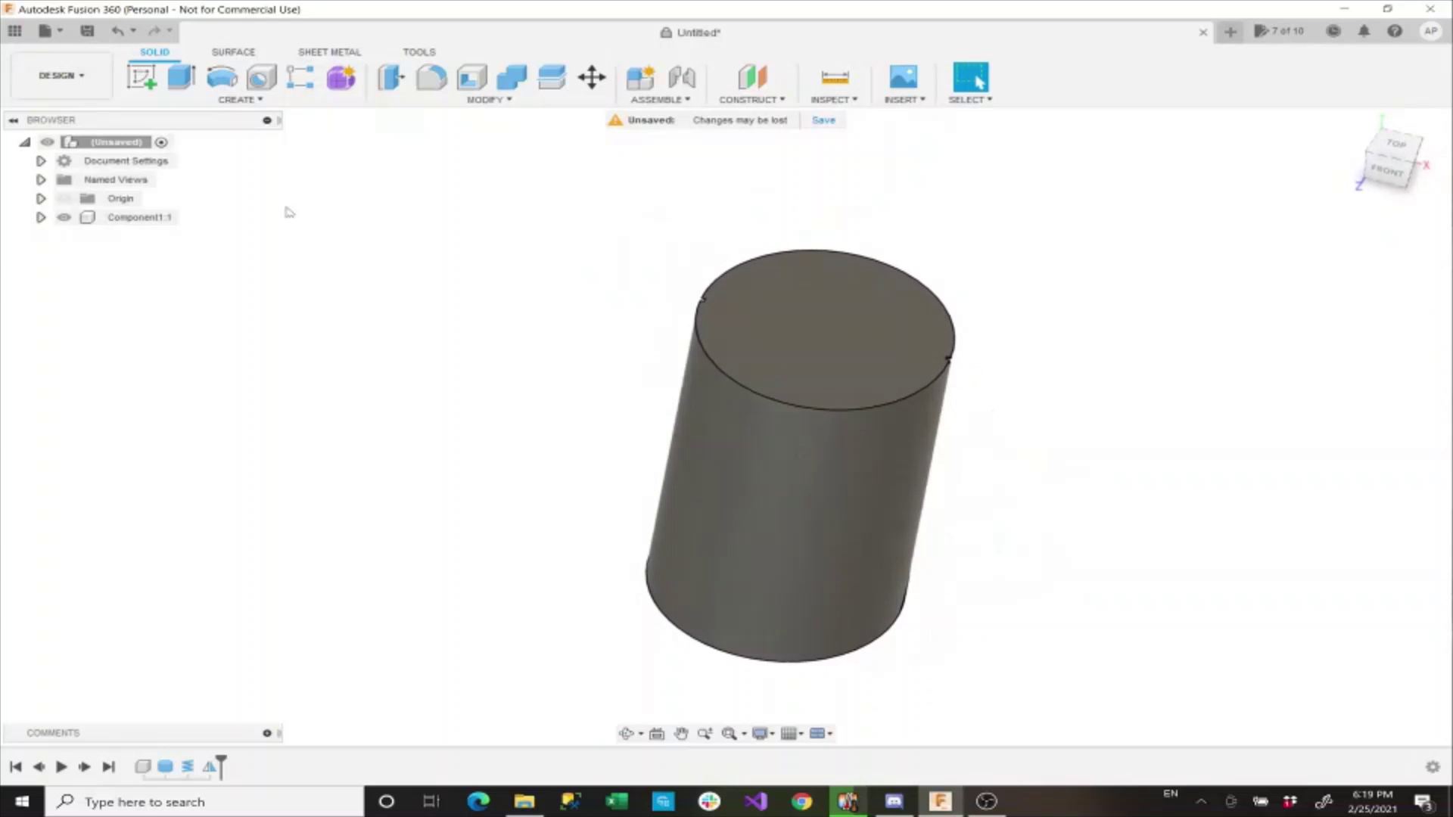
left_click(236, 99)
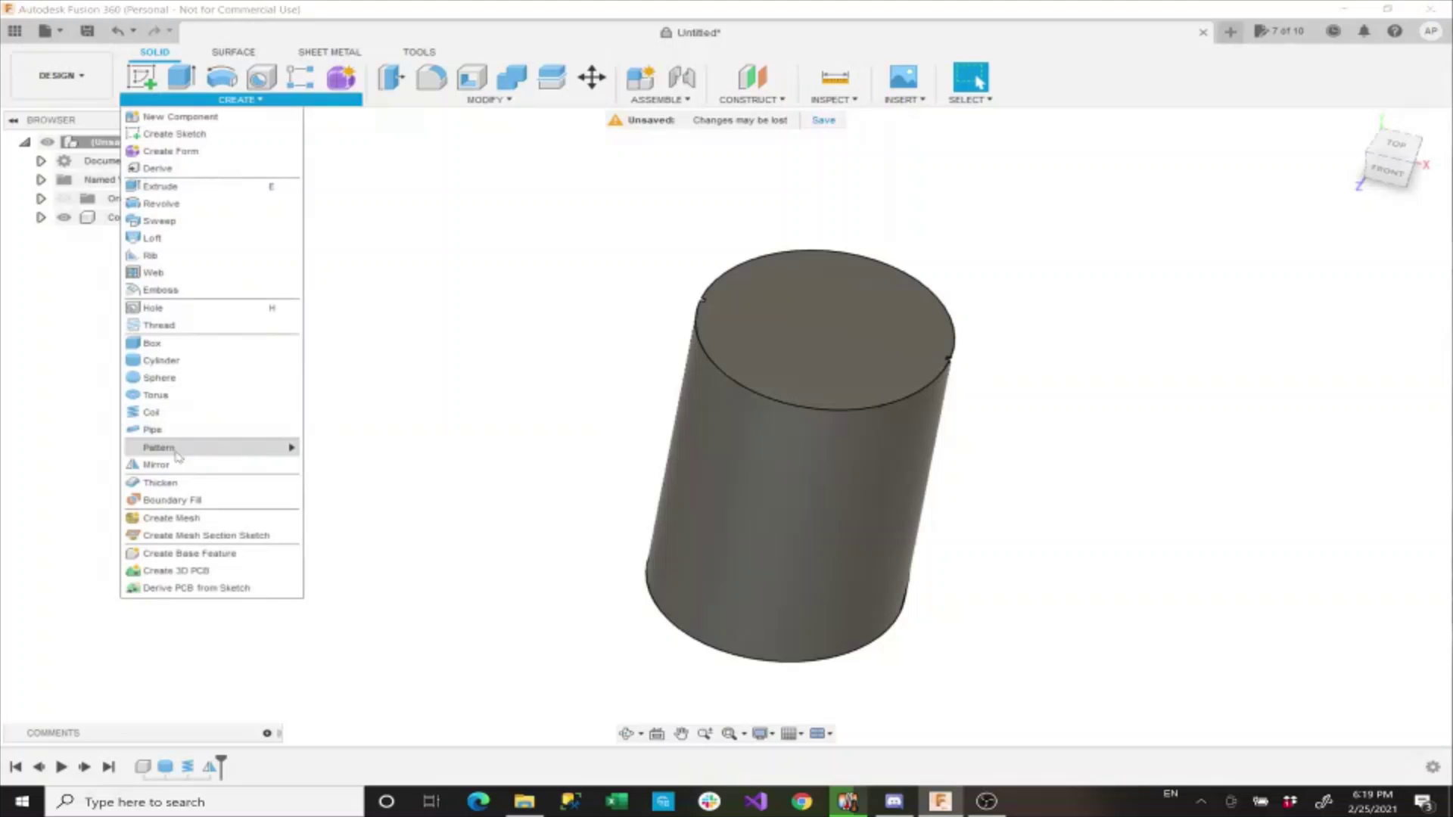
mouse_move(228, 453)
left_click(333, 465)
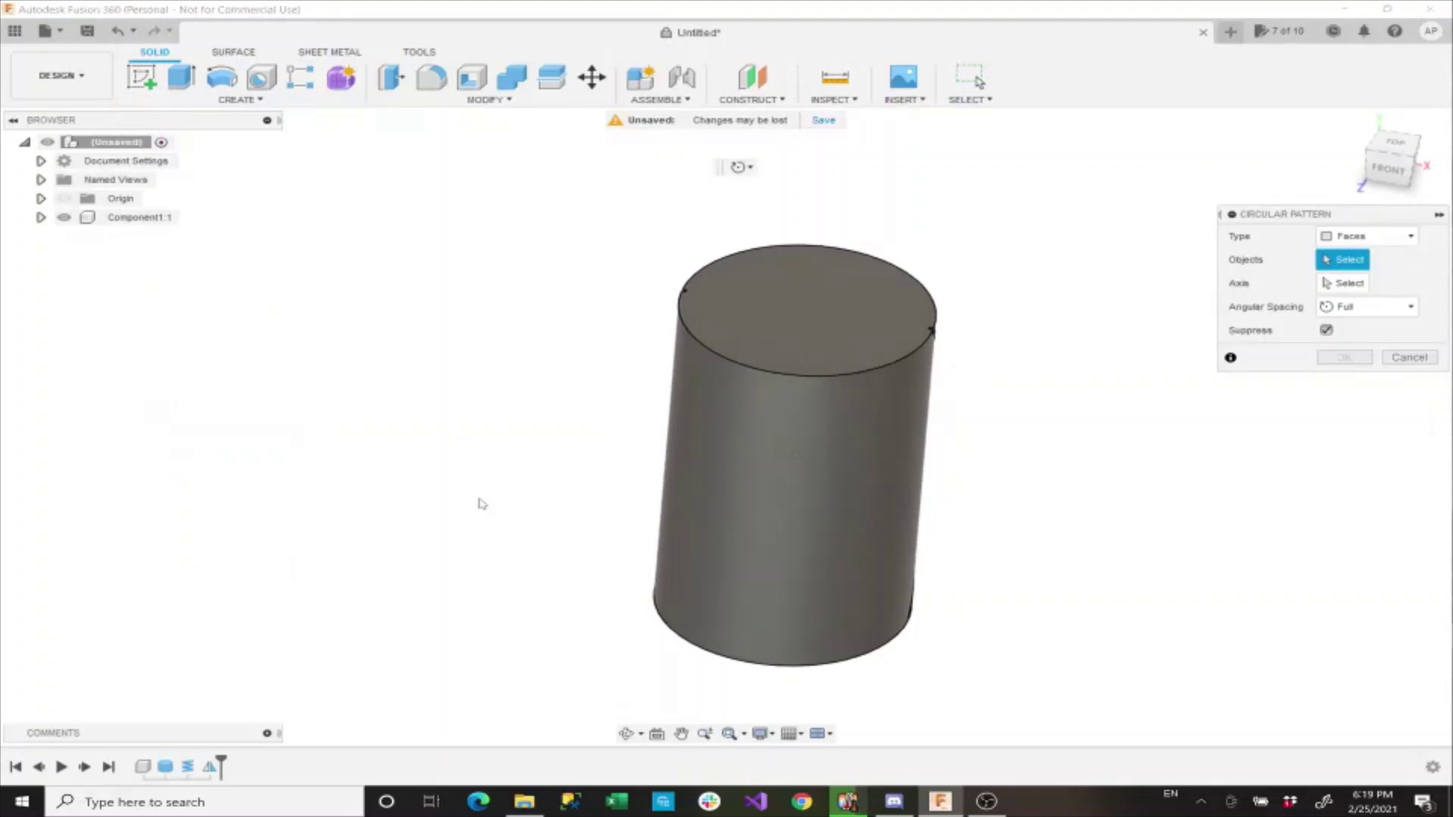
left_click(190, 767)
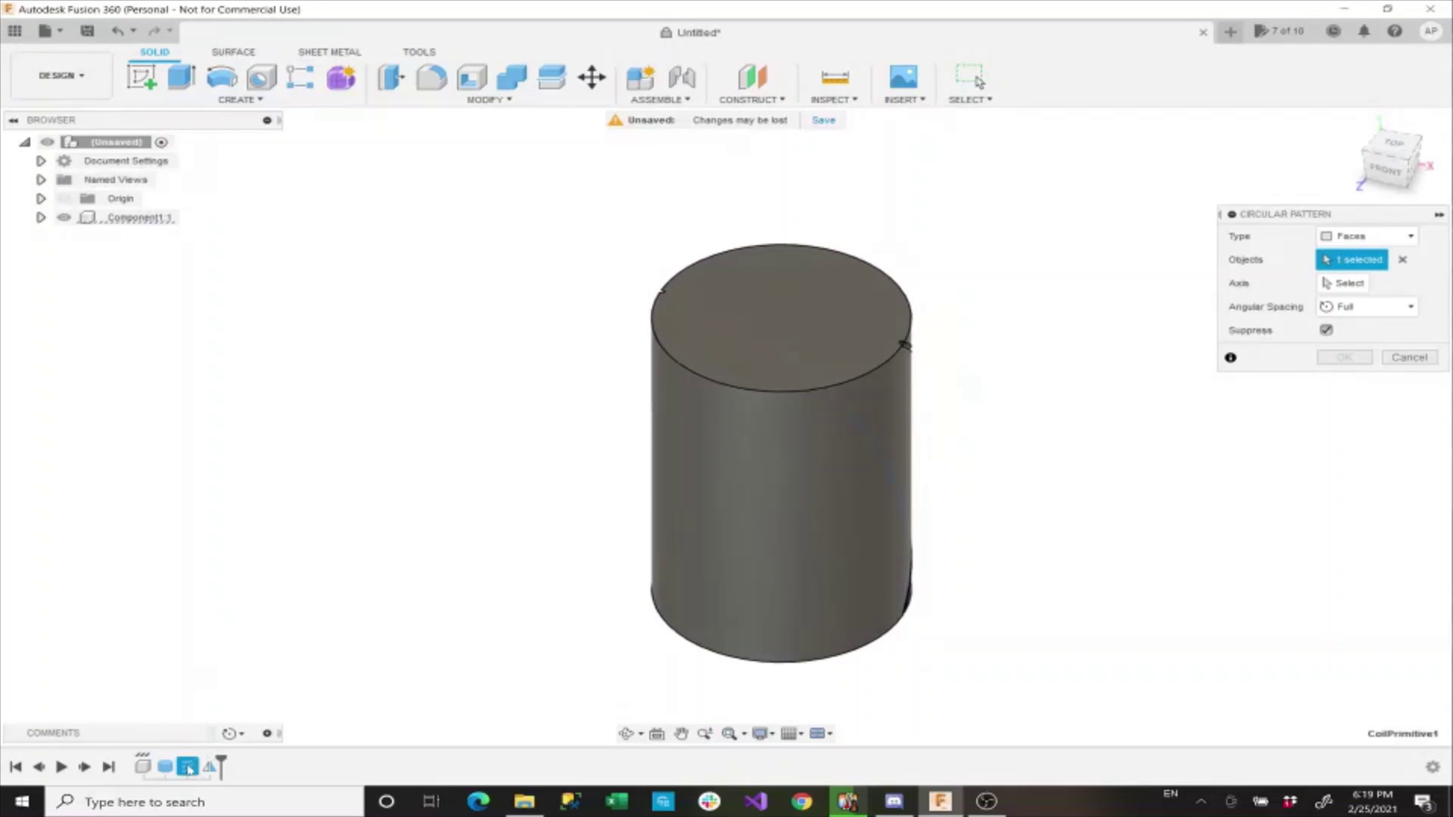
left_click(209, 768)
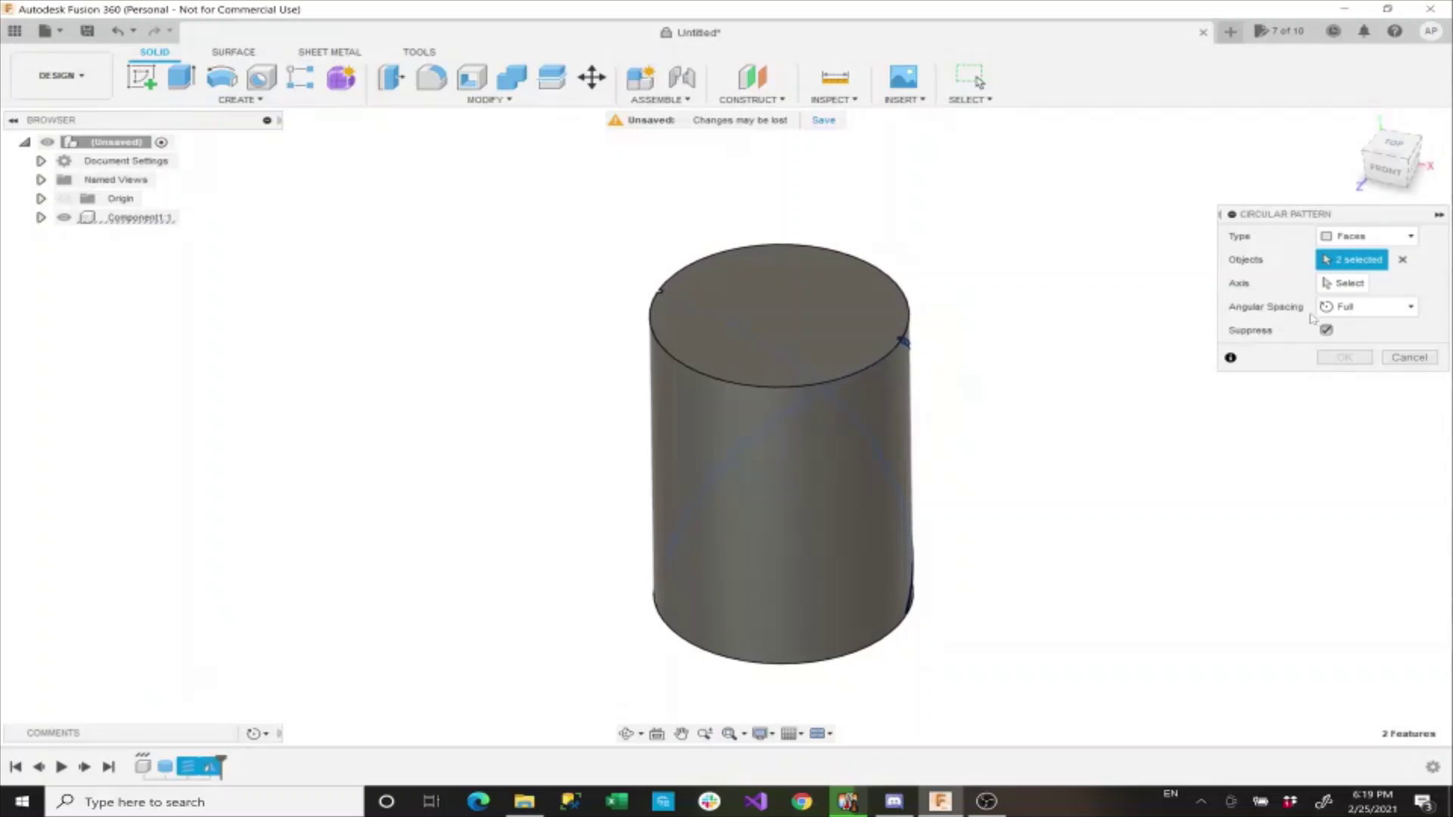
Set the vertical origin axis as the circular pattern's axis, with a quantity of 20 over the full circle, and create the pattern.
left_click(1344, 283)
middle_click_drag(870, 530, 900, 554, "shift")
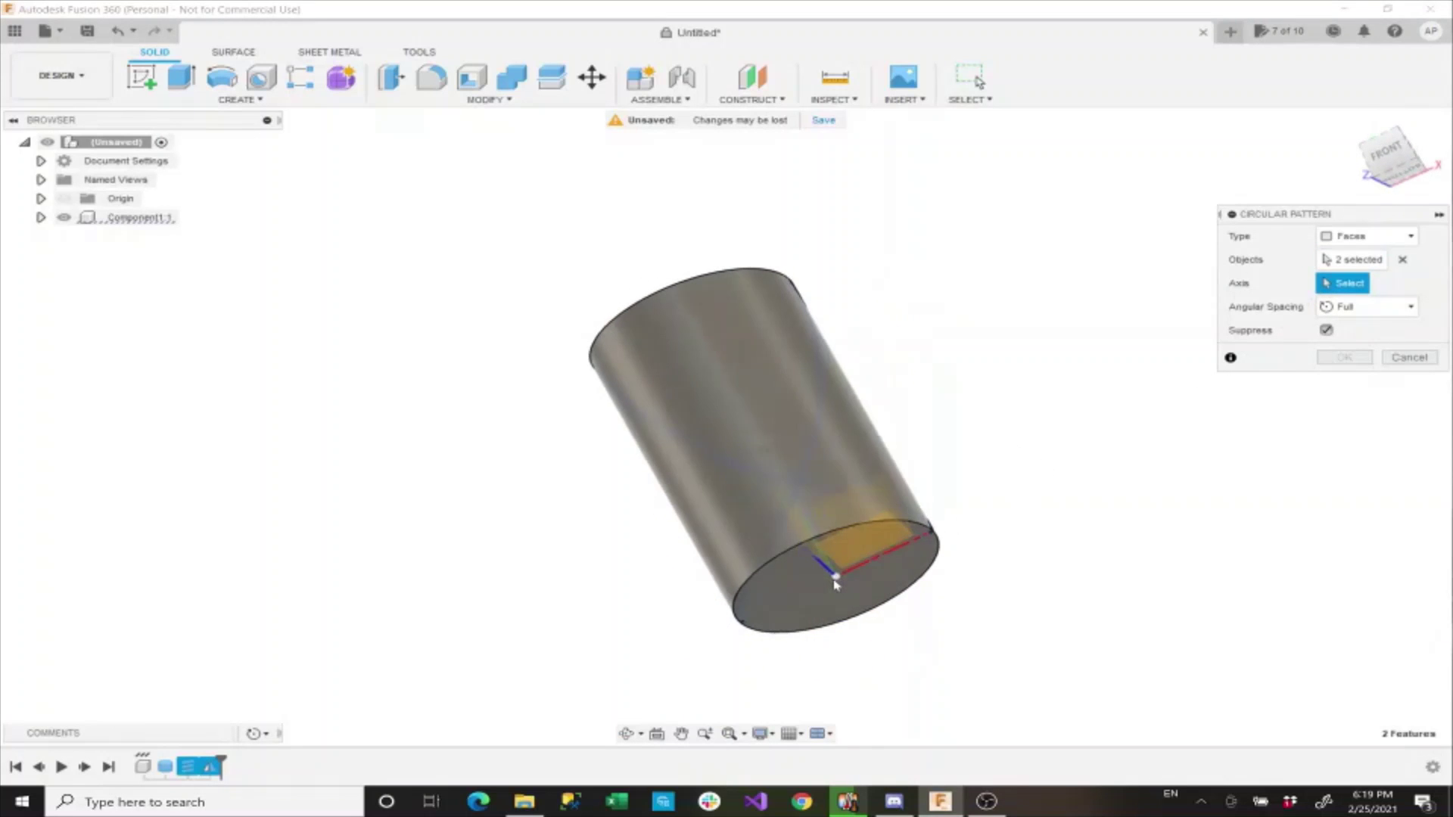
mouse_move(835, 583)
middle_mouse_down("shift")
mouse_move(817, 528)
mouse_move(833, 524)
mouse_move(787, 530)
middle_mouse_up("shift")
left_click(817, 527)
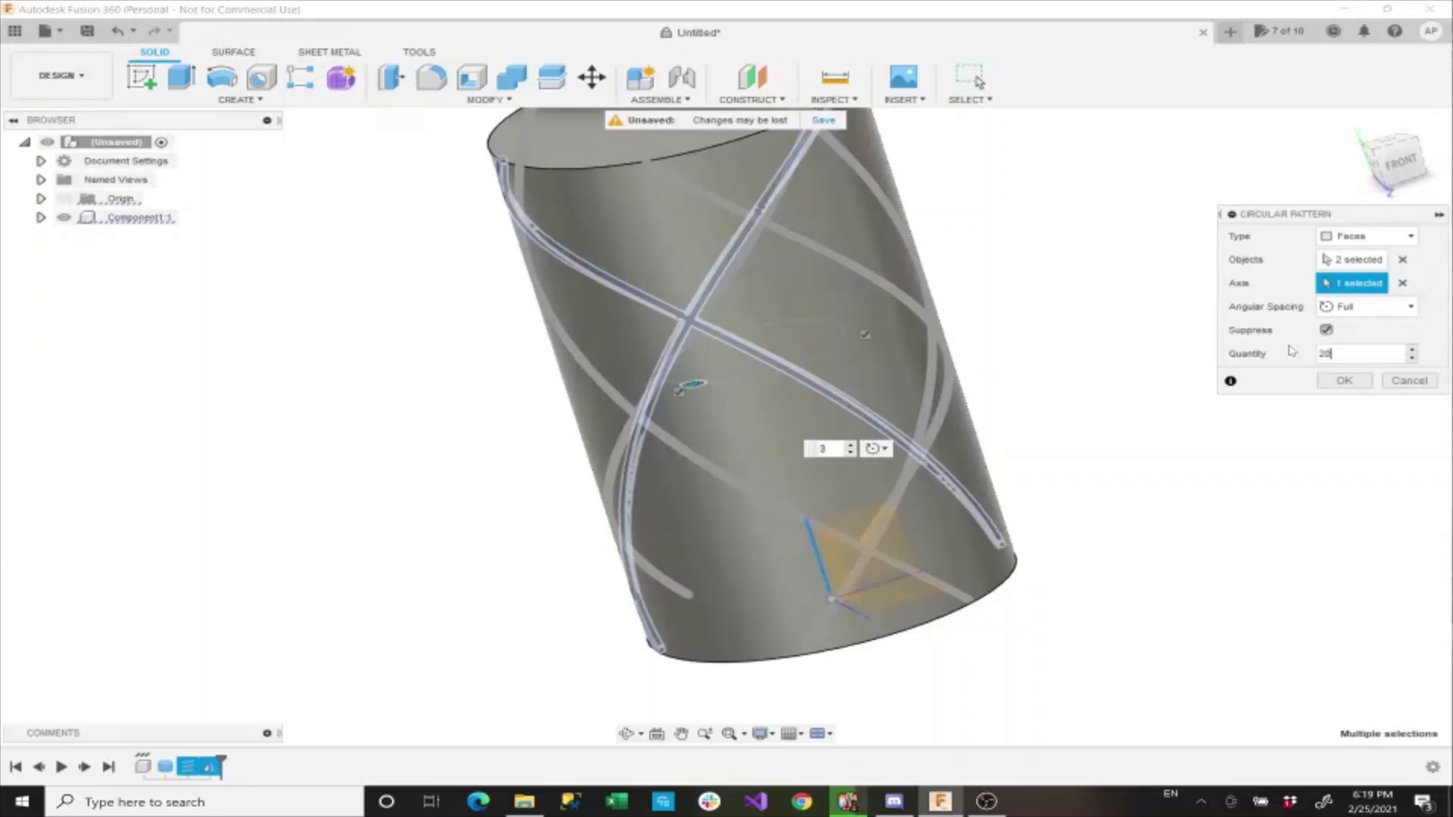
type("20")
middle_click_drag(948, 415, 1180, 387, "shift")
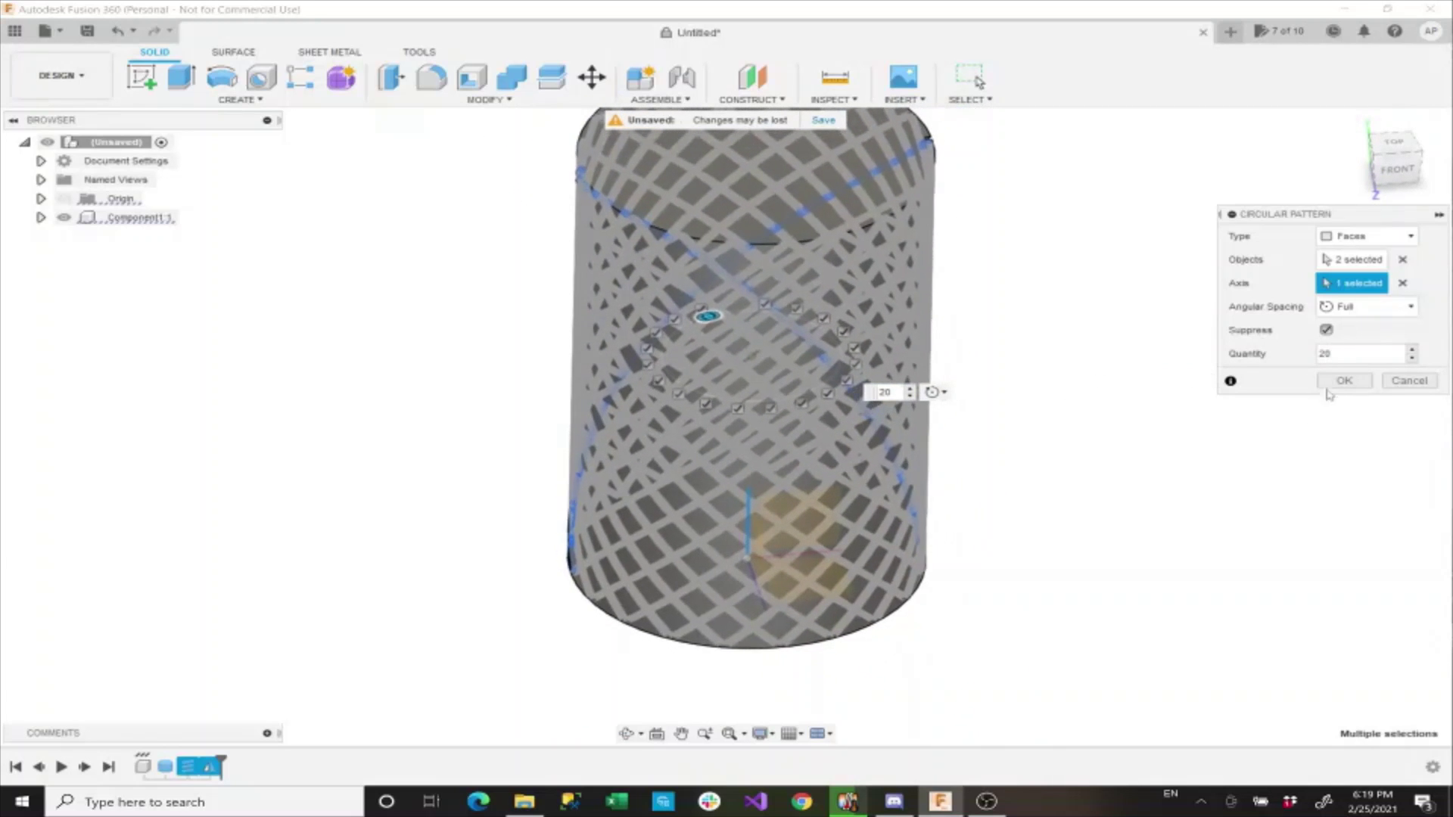
left_click(1341, 381)
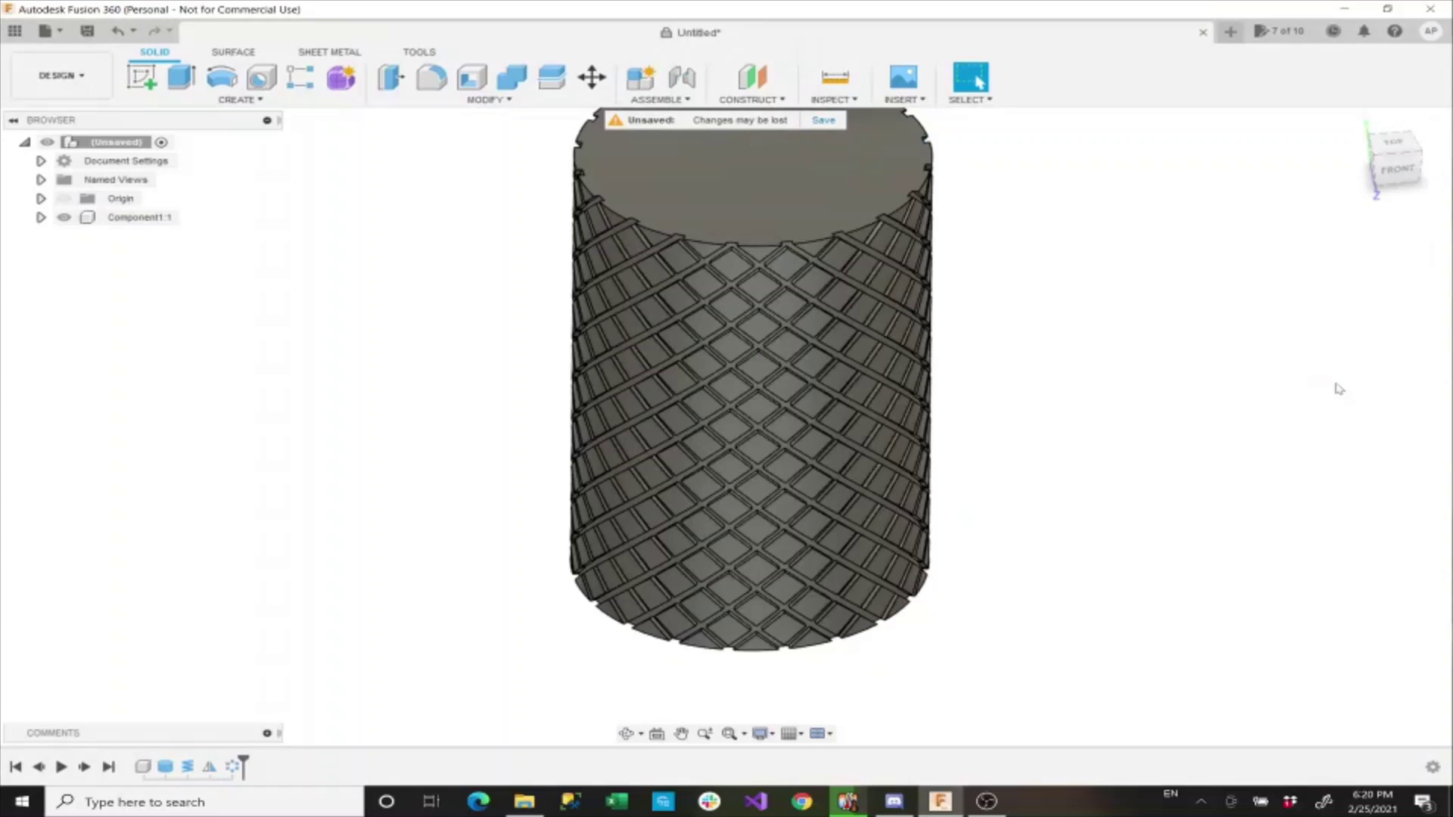
Examine the diamond knurl grooves up close and around the whole cylinder.
scroll(1105, 376, "up", 5)
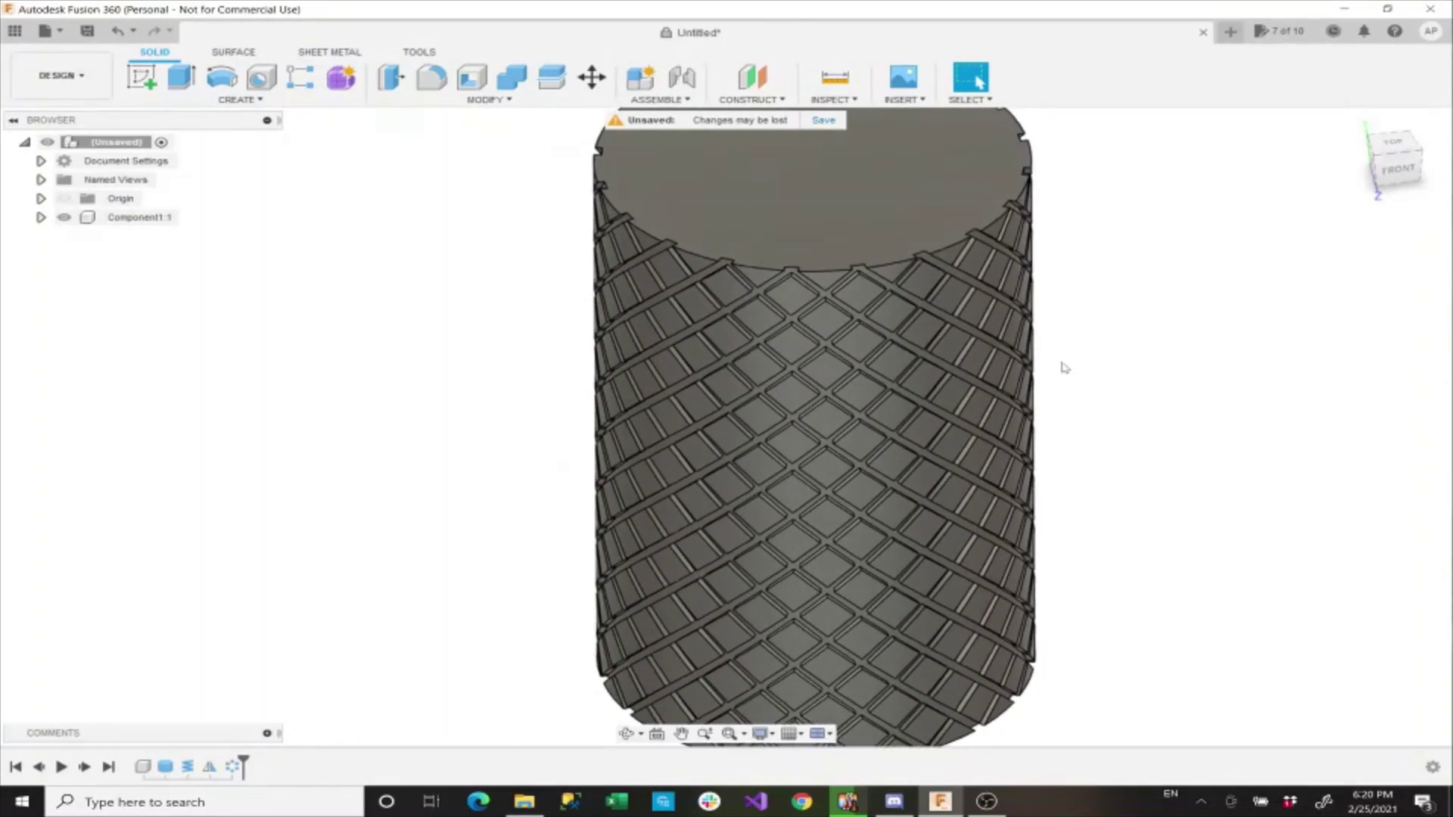
middle_click_drag(1065, 368, 918, 366, "shift")
scroll(918, 366, "up", 6)
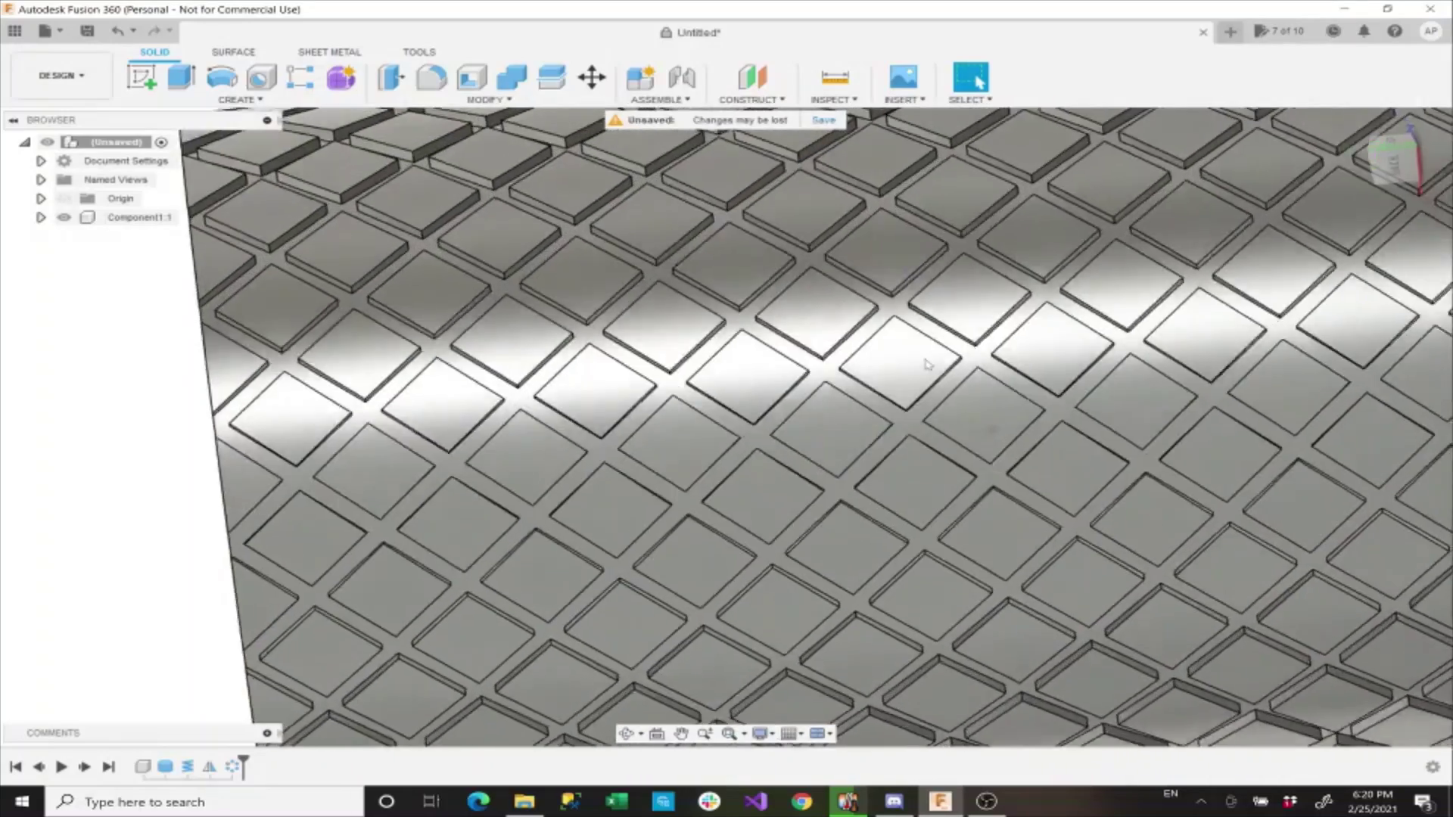
scroll(927, 365, "down", 8)
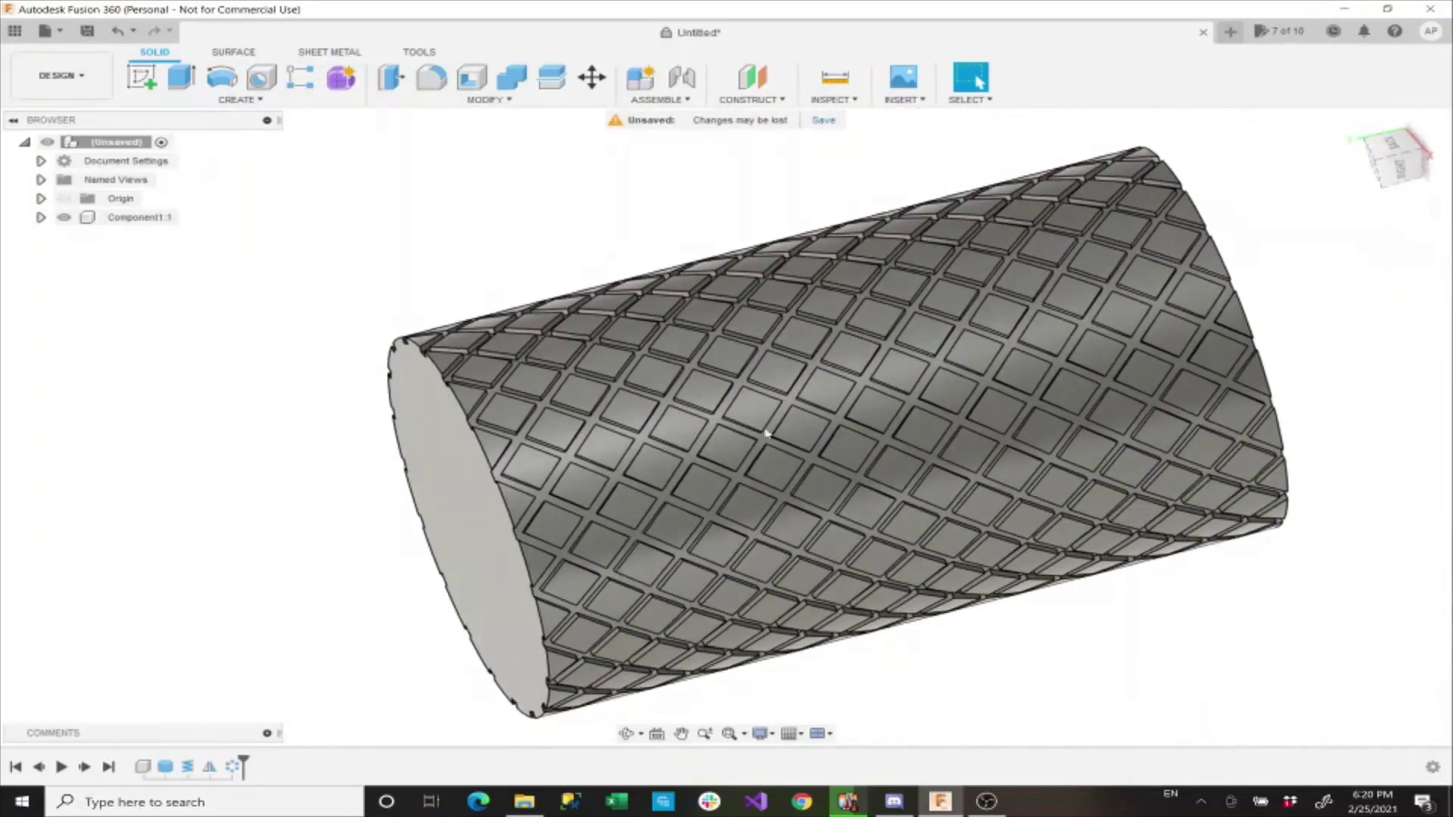
middle_click_drag(766, 432, 655, 375, "shift")
scroll(659, 386, "down", 5)
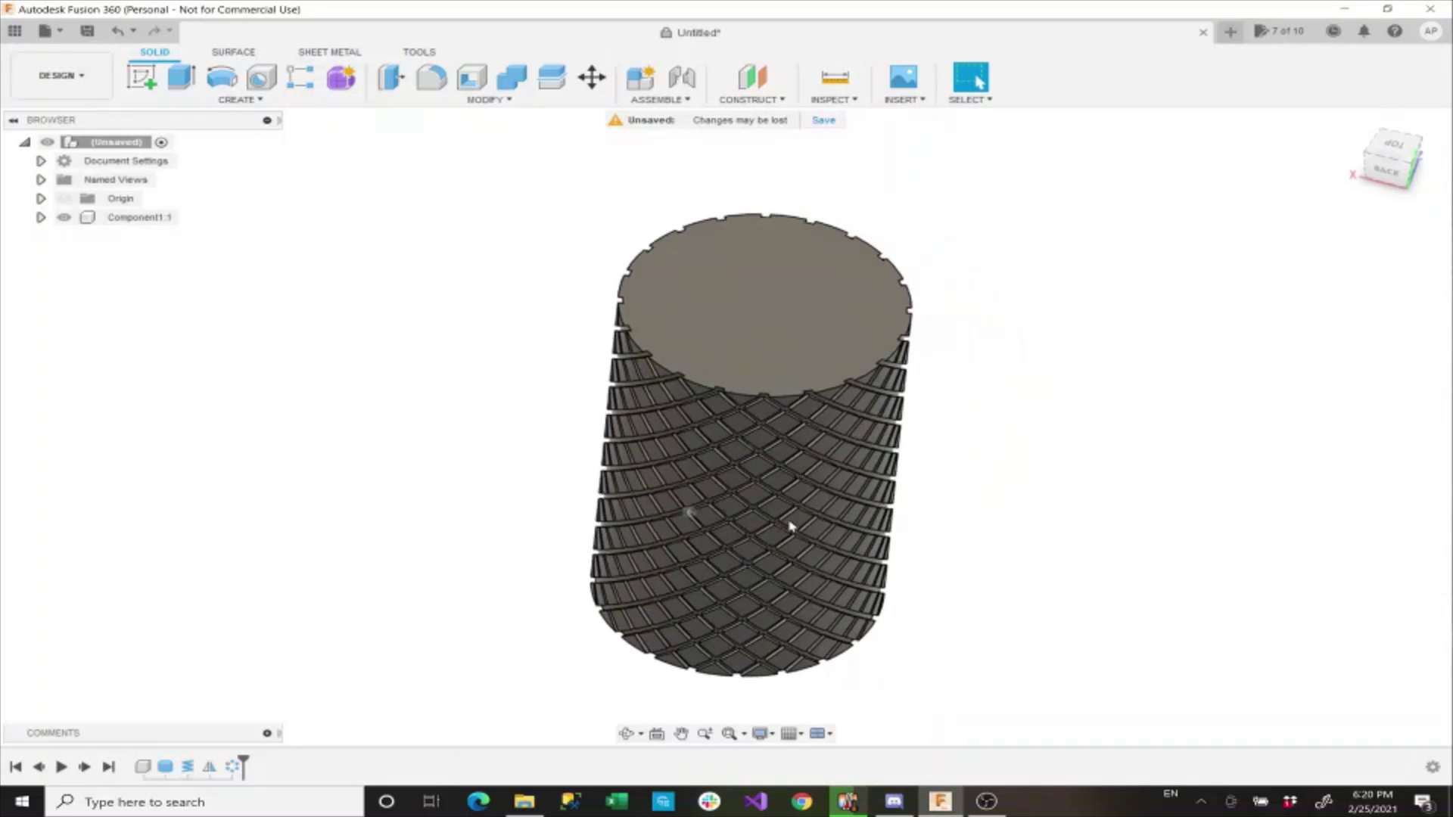
middle_click_drag(789, 525, 507, 410, "shift")
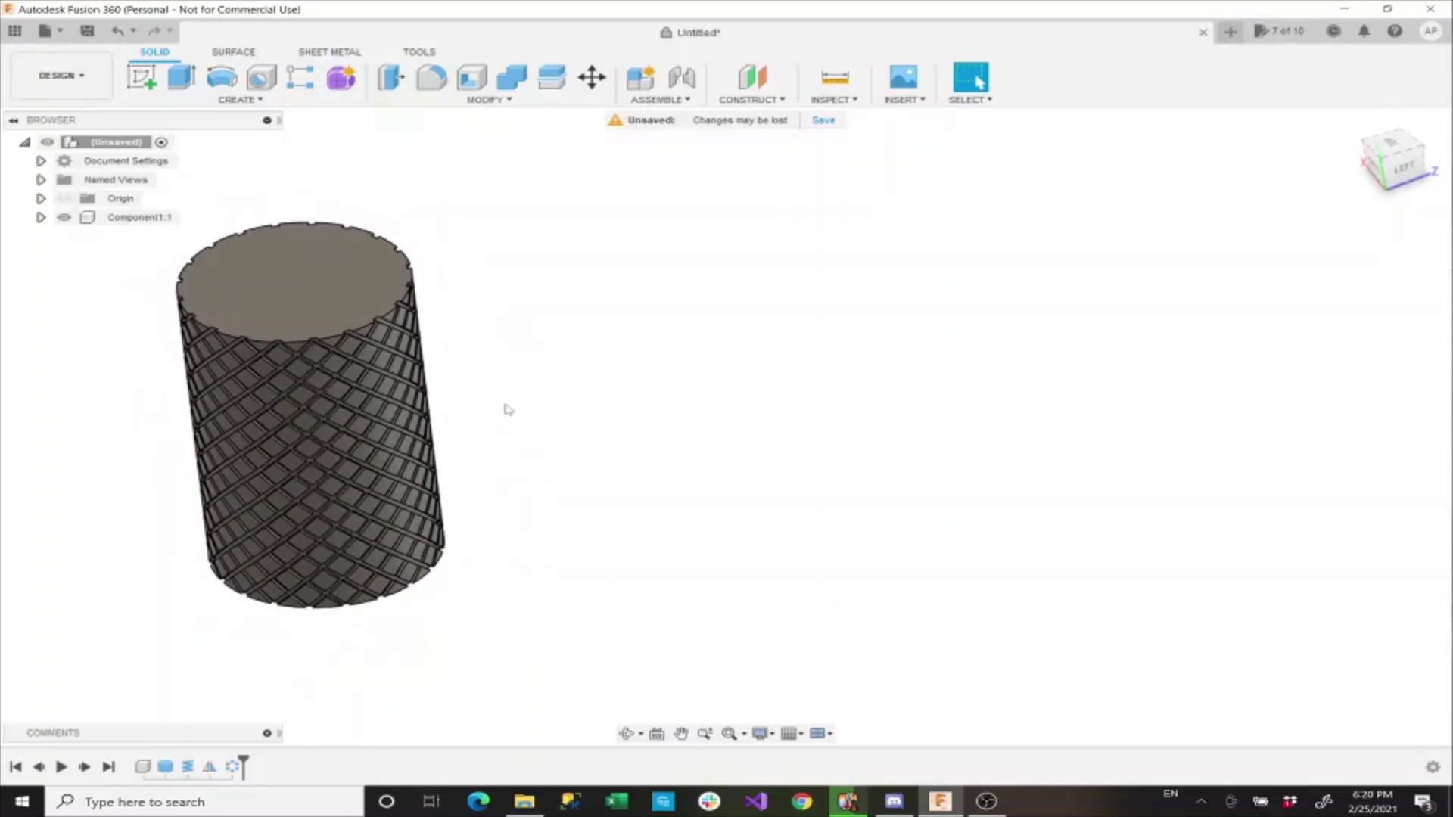
Start a second cylinder on the horizontal origin plane beside the knurled one, with a base diameter of 30 mm.
left_click(239, 99)
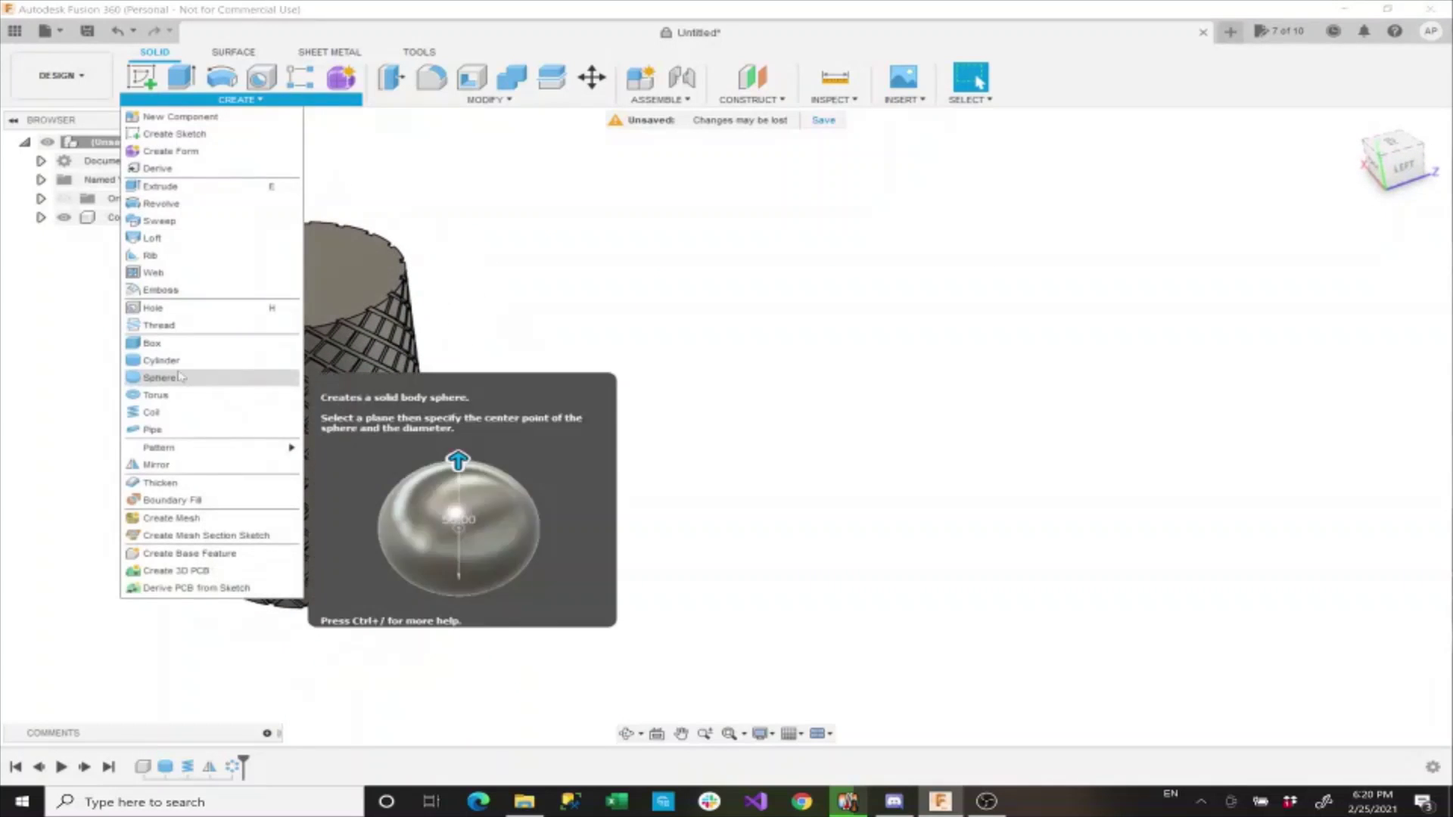
left_click(160, 360)
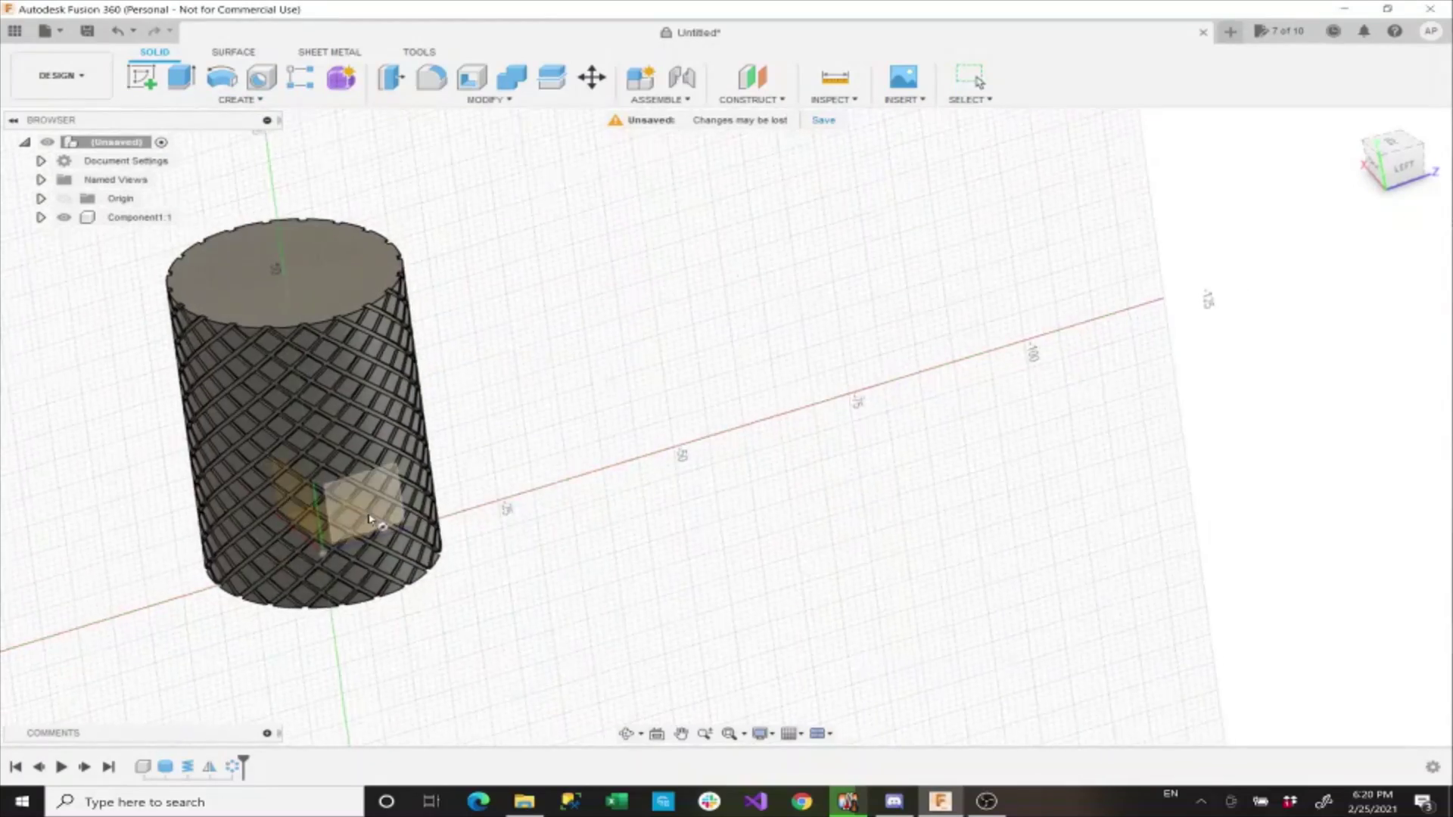
left_click(370, 518)
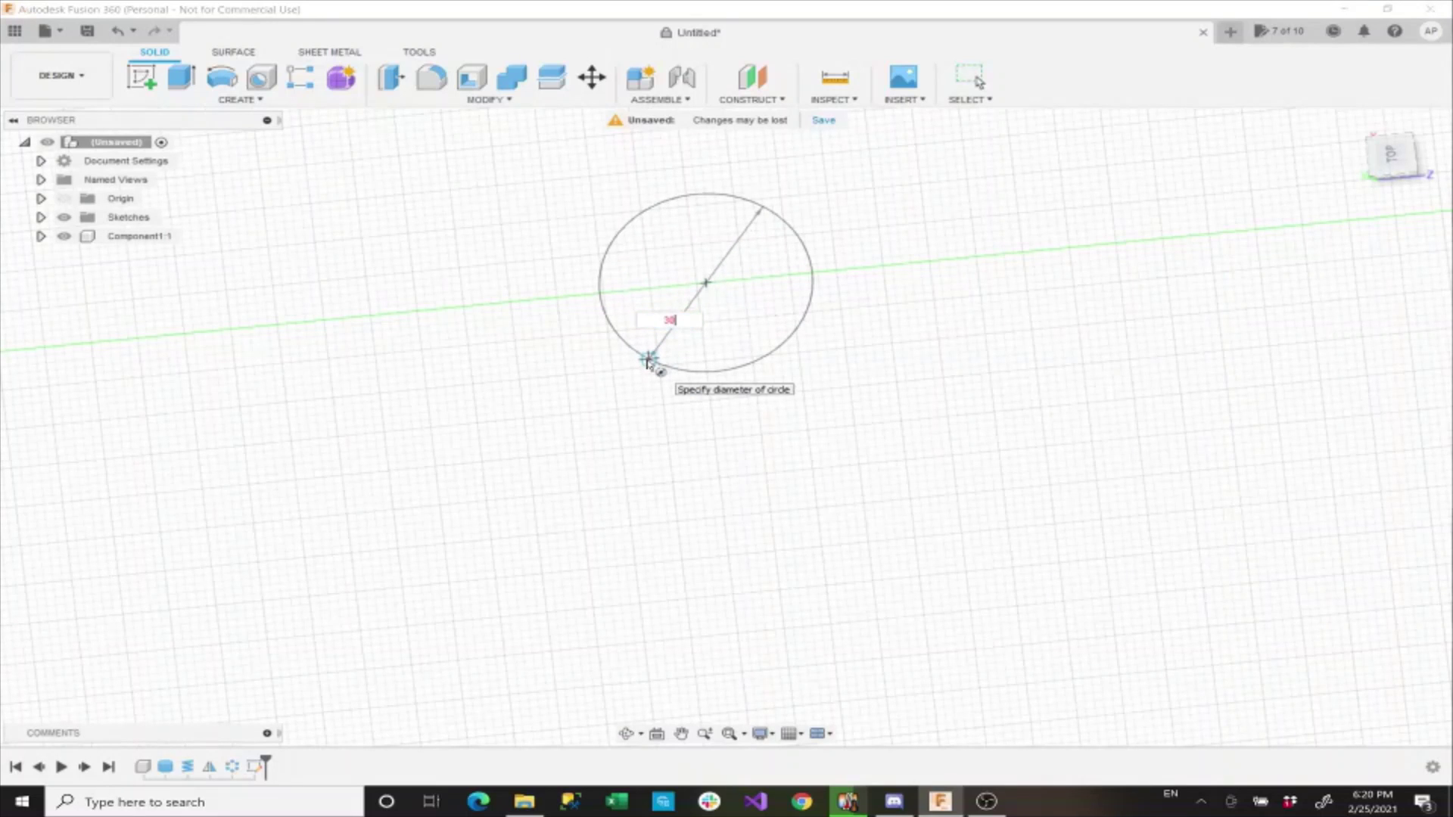
key("Tab")
key("Return")
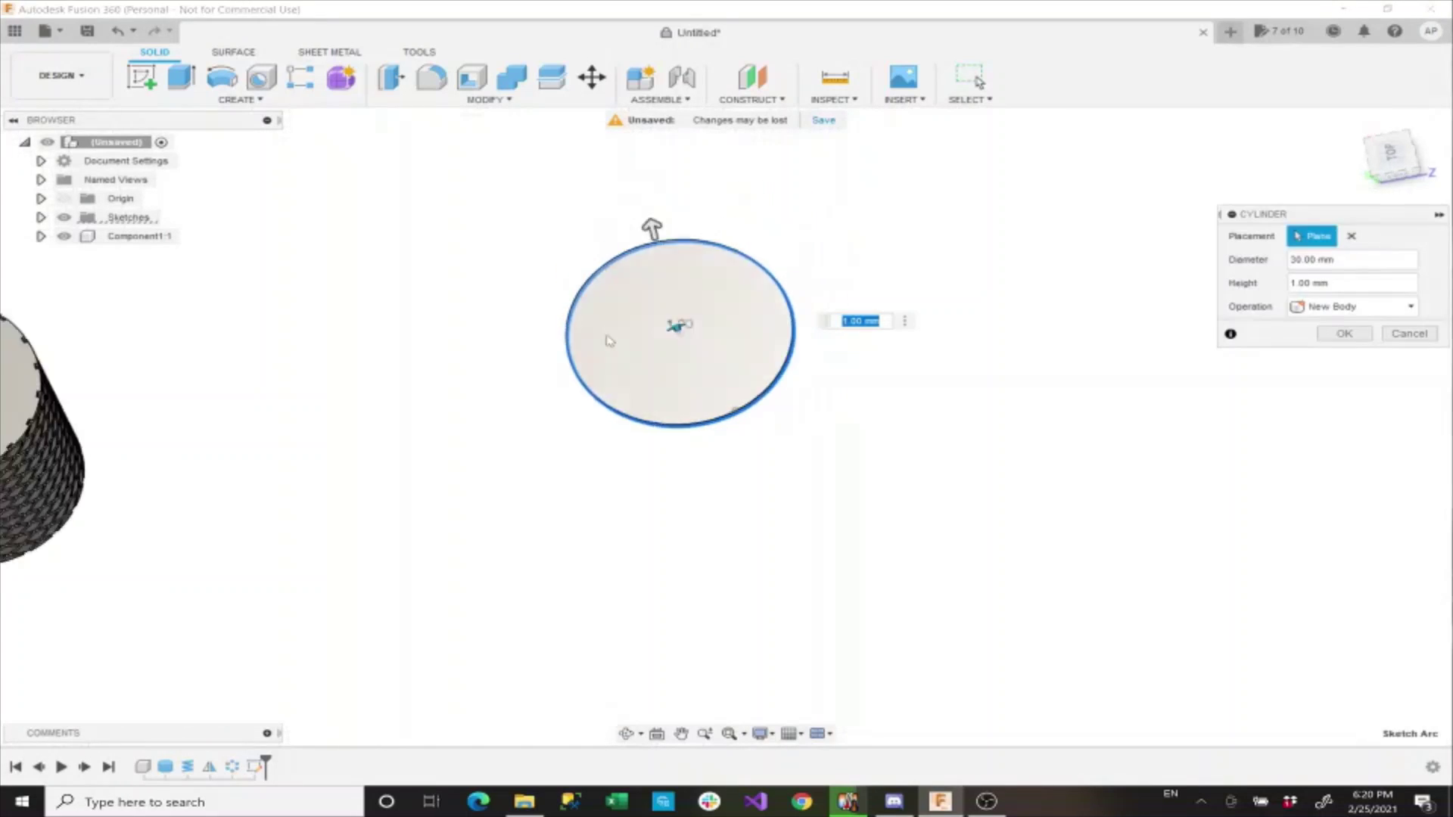
Set the second cylinder's height to 50 mm and create it as a new component.
left_click_drag(638, 444, 480, 376)
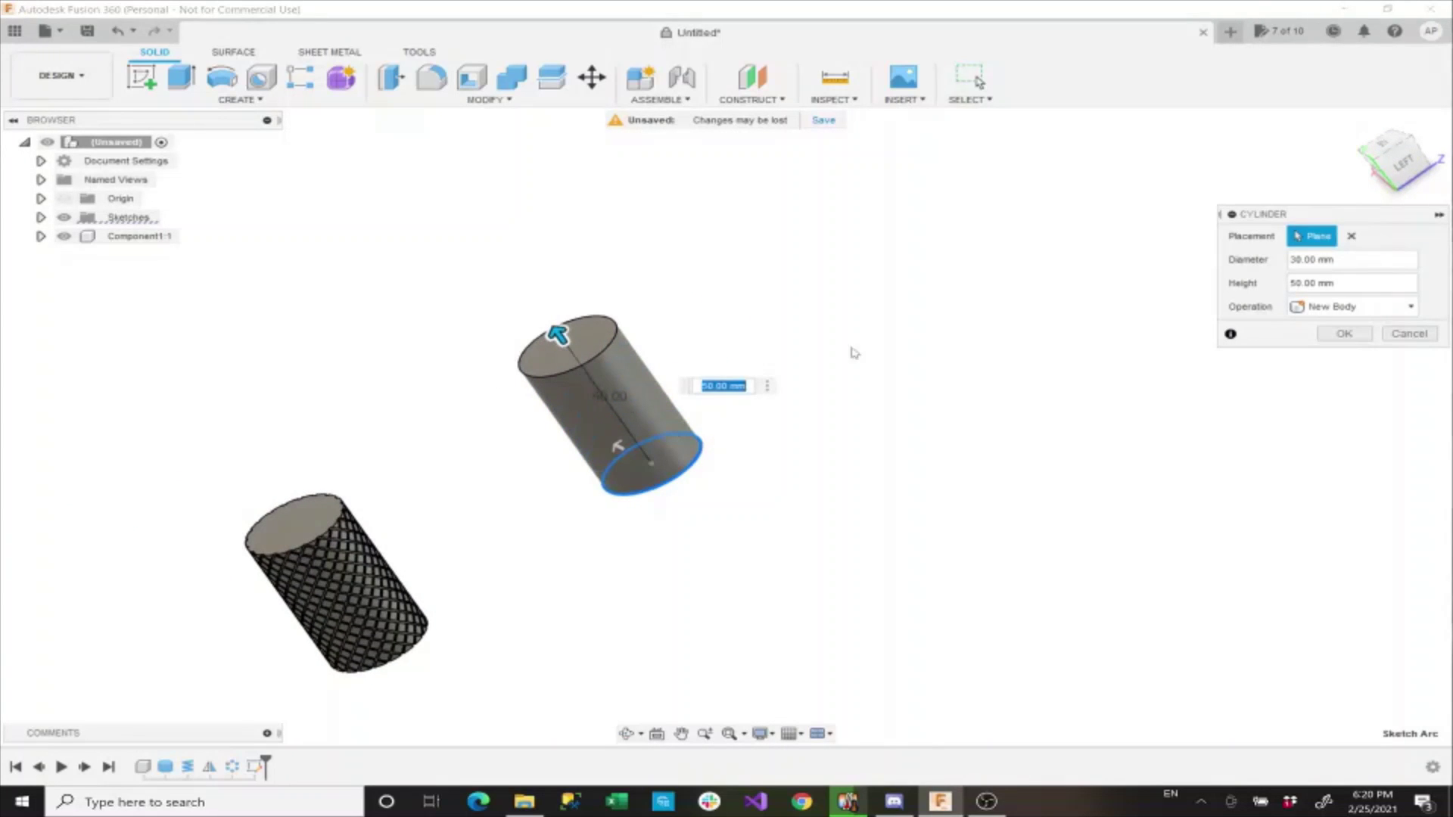
left_click(1323, 308)
left_click(1319, 389)
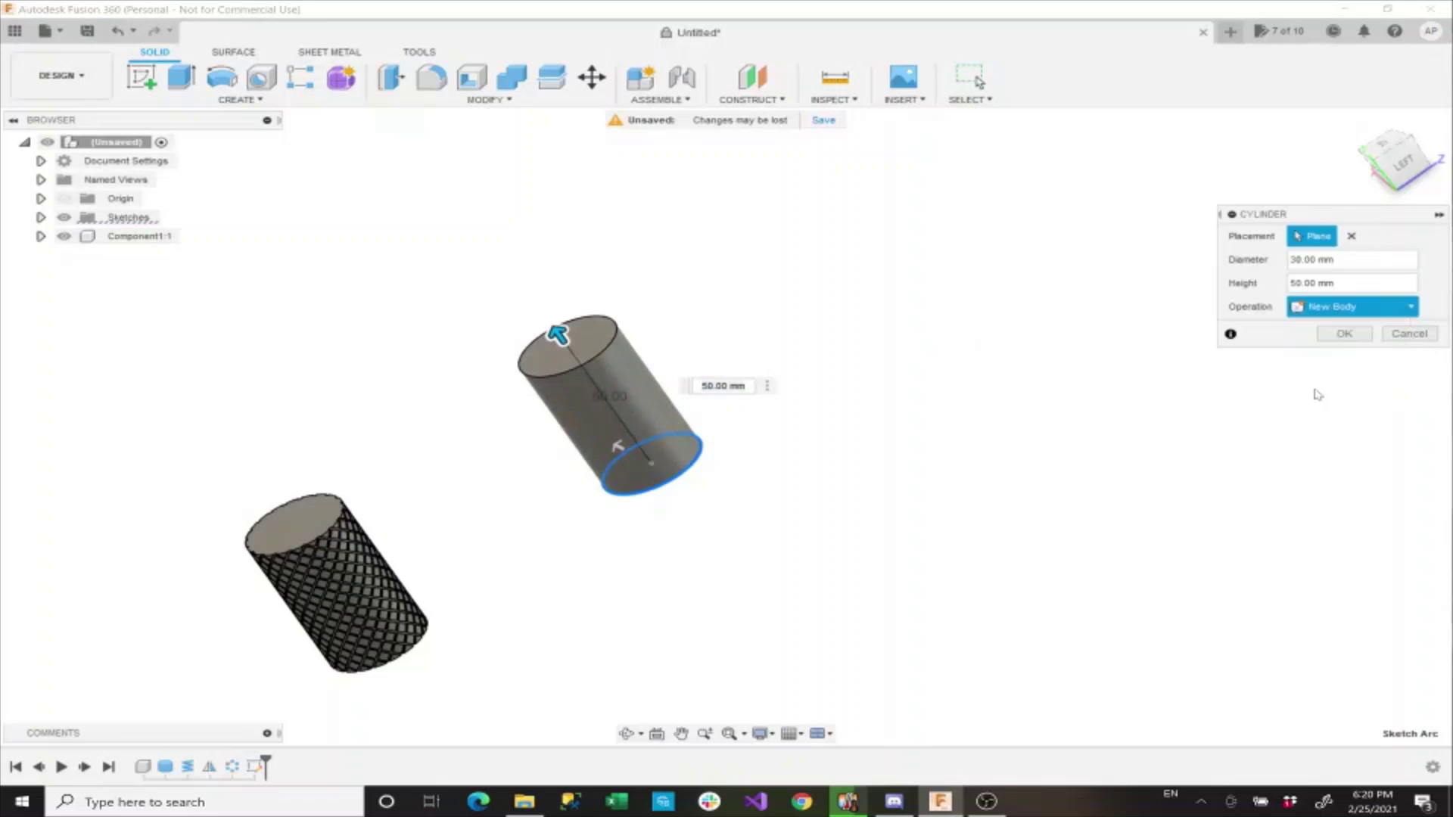
left_click(1344, 334)
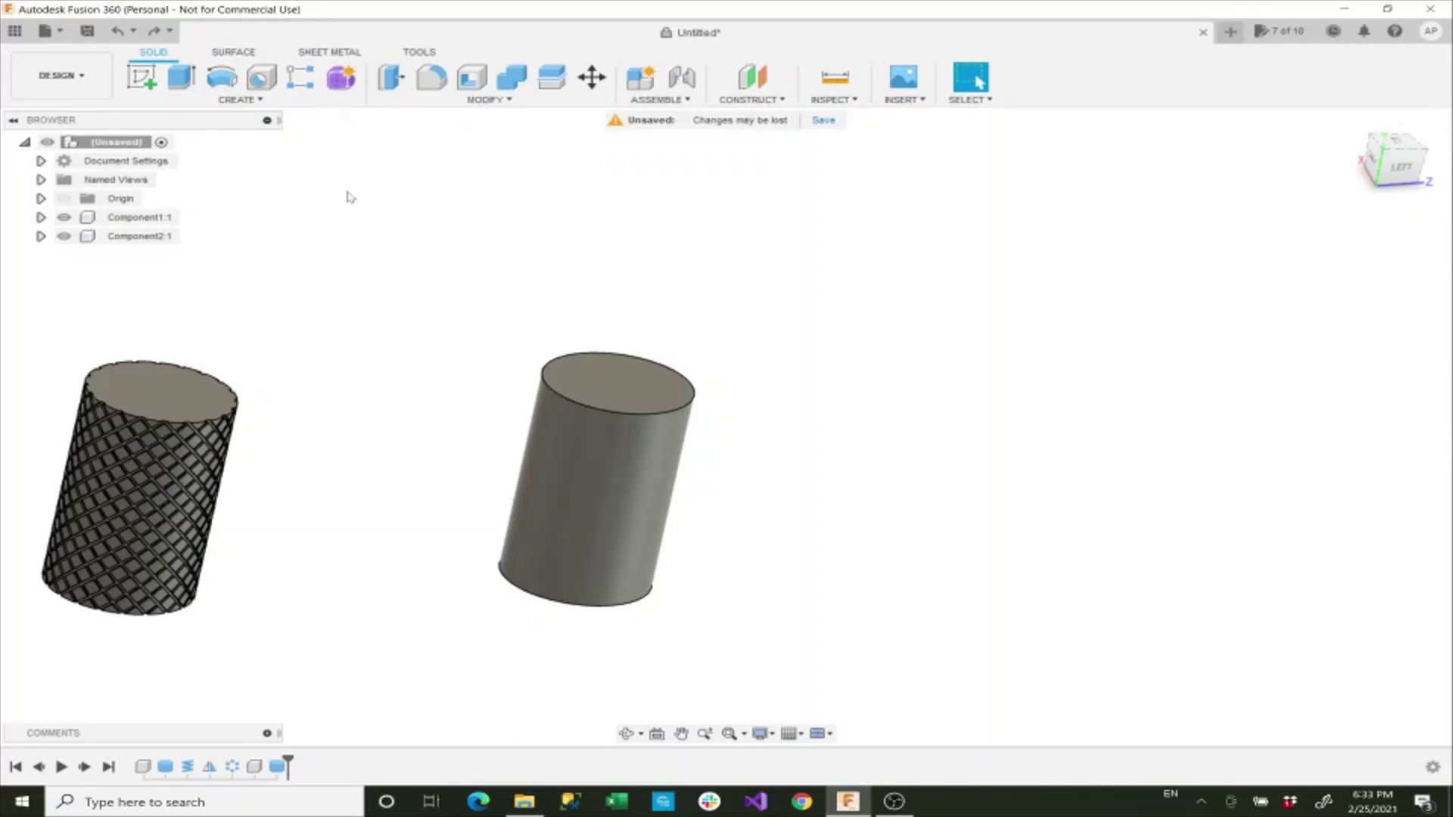
Sketch an ellipse centred on the plain cylinder's top face, with a 60 mm major axis and a 29 mm minor axis, and finish the sketch.
left_click(241, 99)
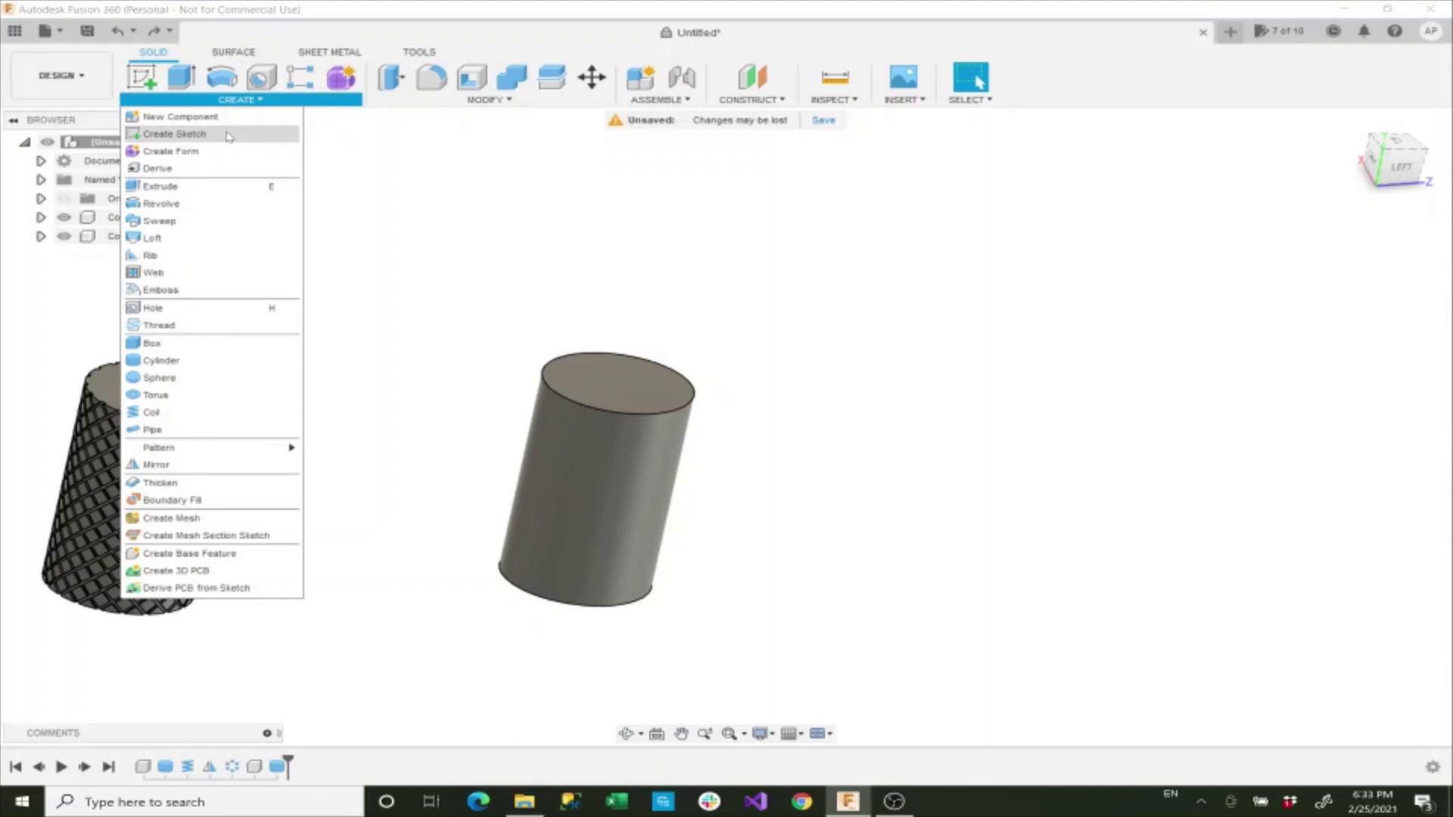
key("Escape")
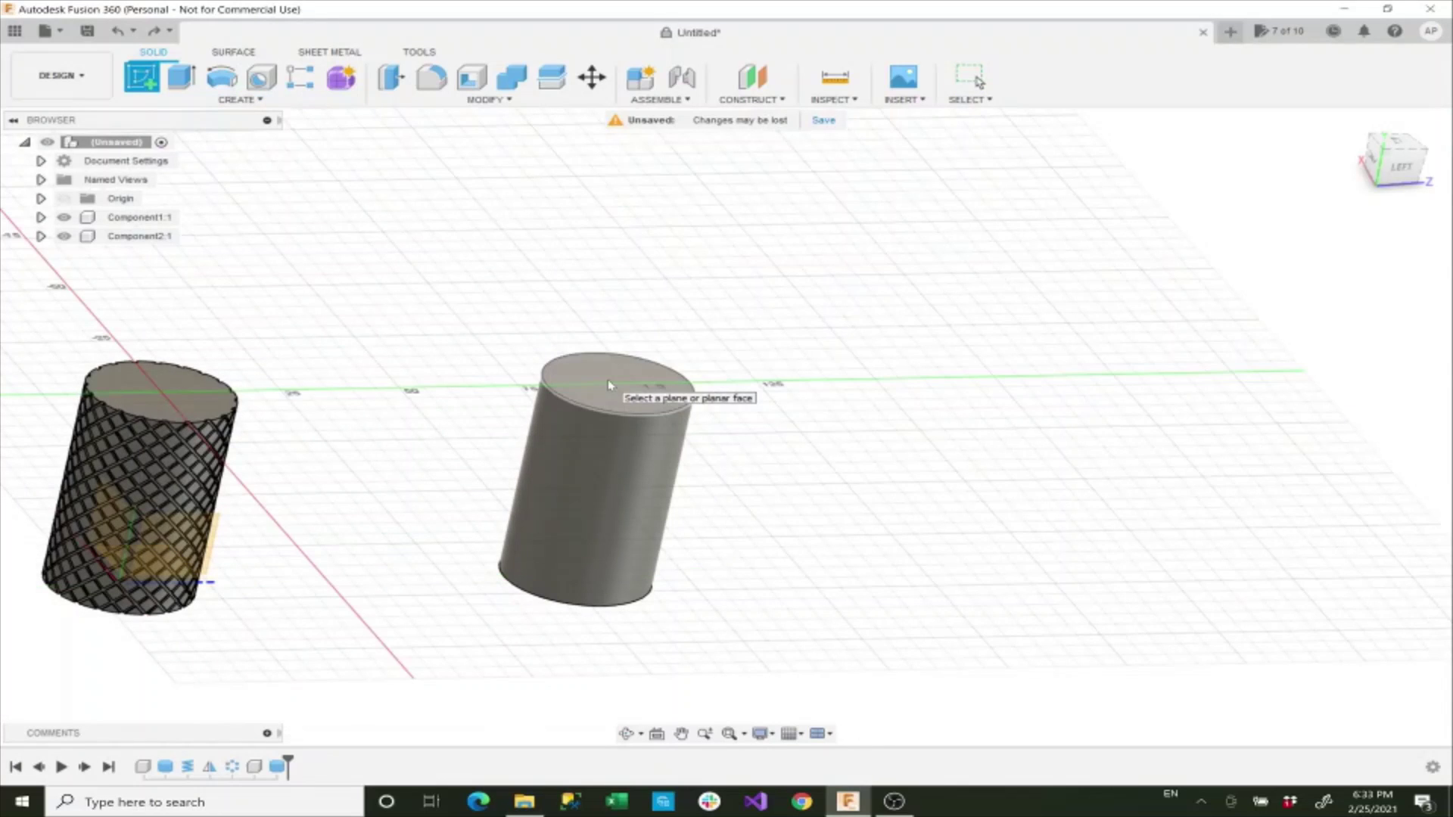
left_click(610, 385)
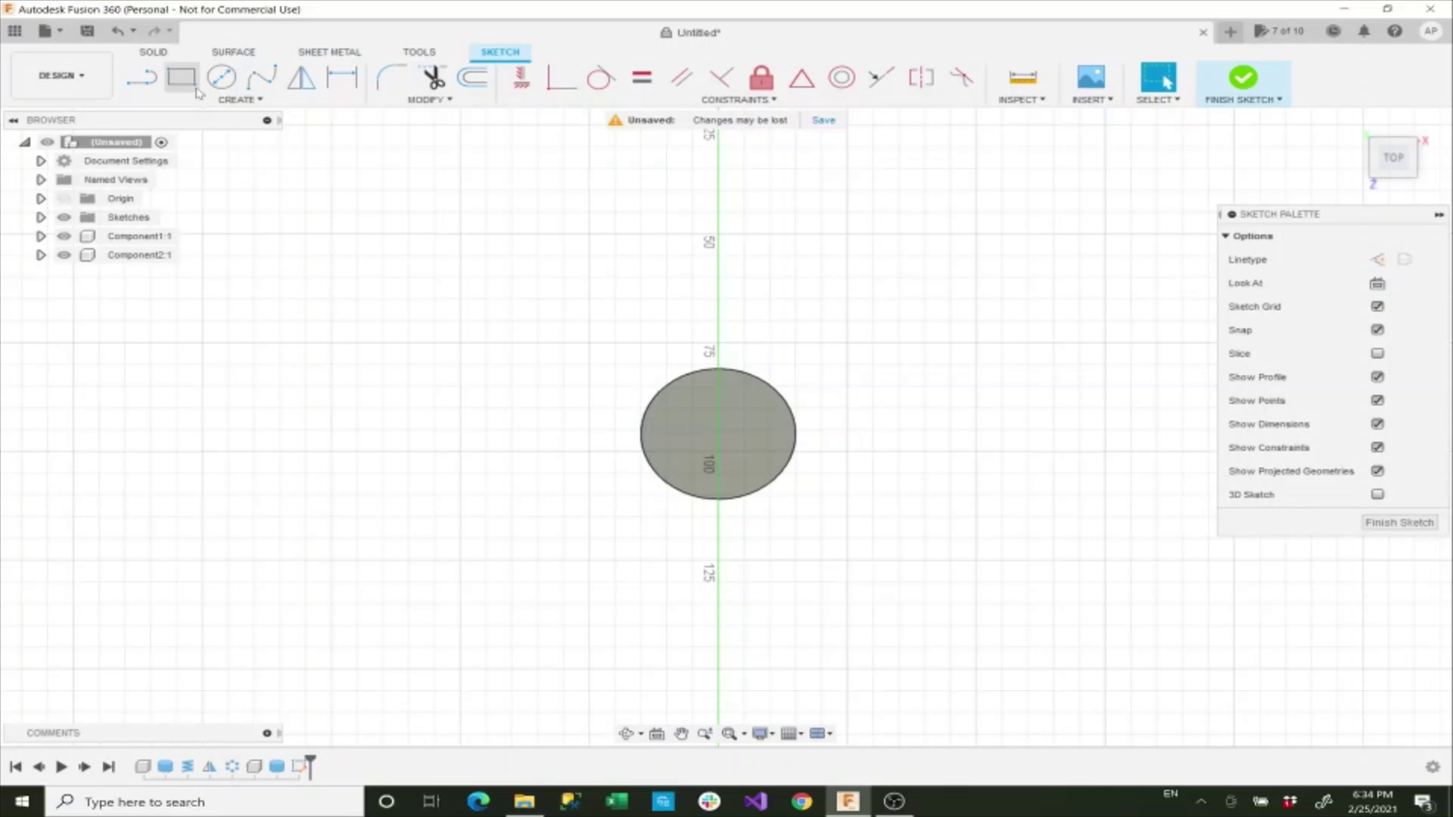
left_click(216, 100)
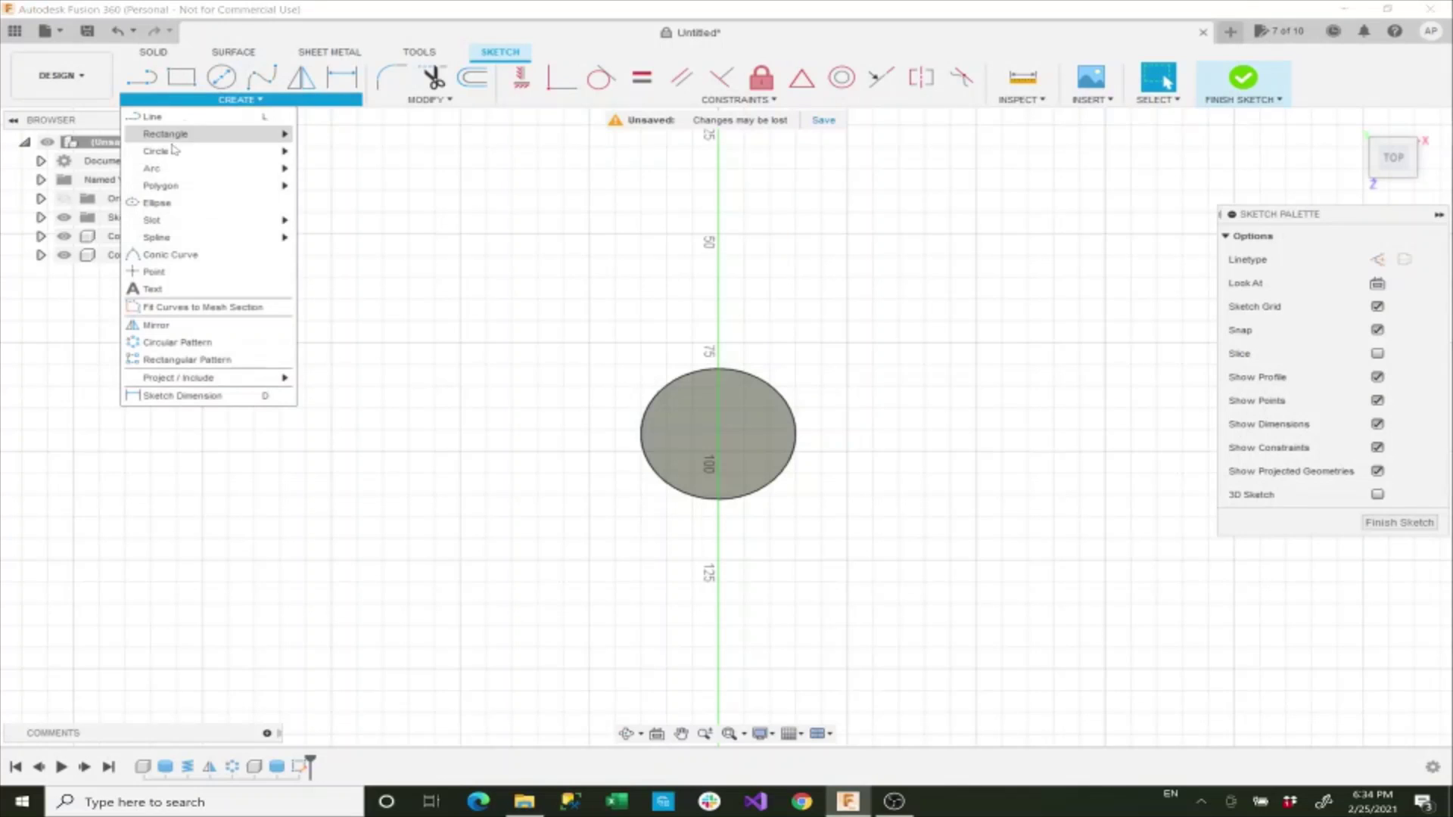
left_click(176, 205)
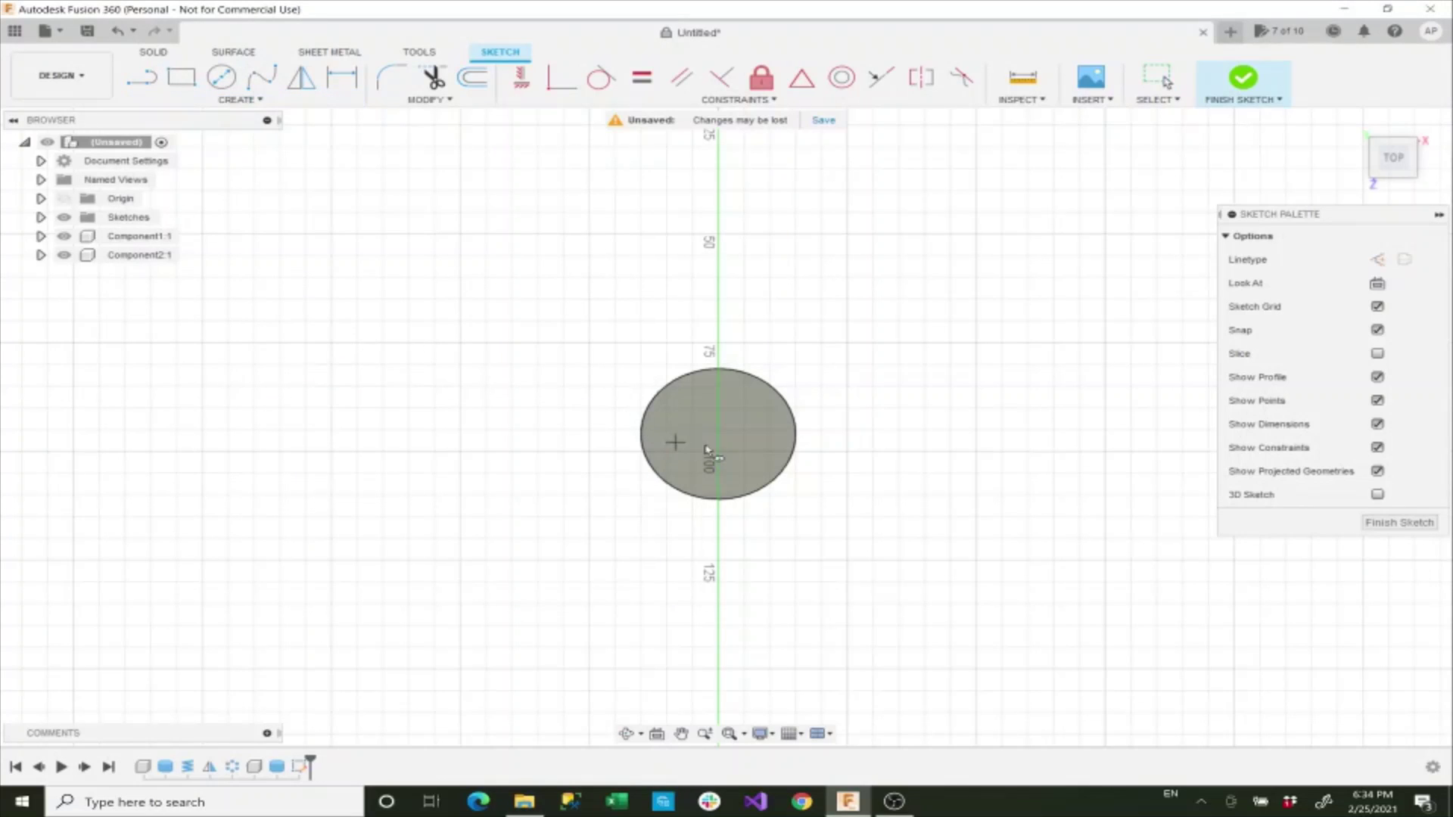
left_click(719, 377)
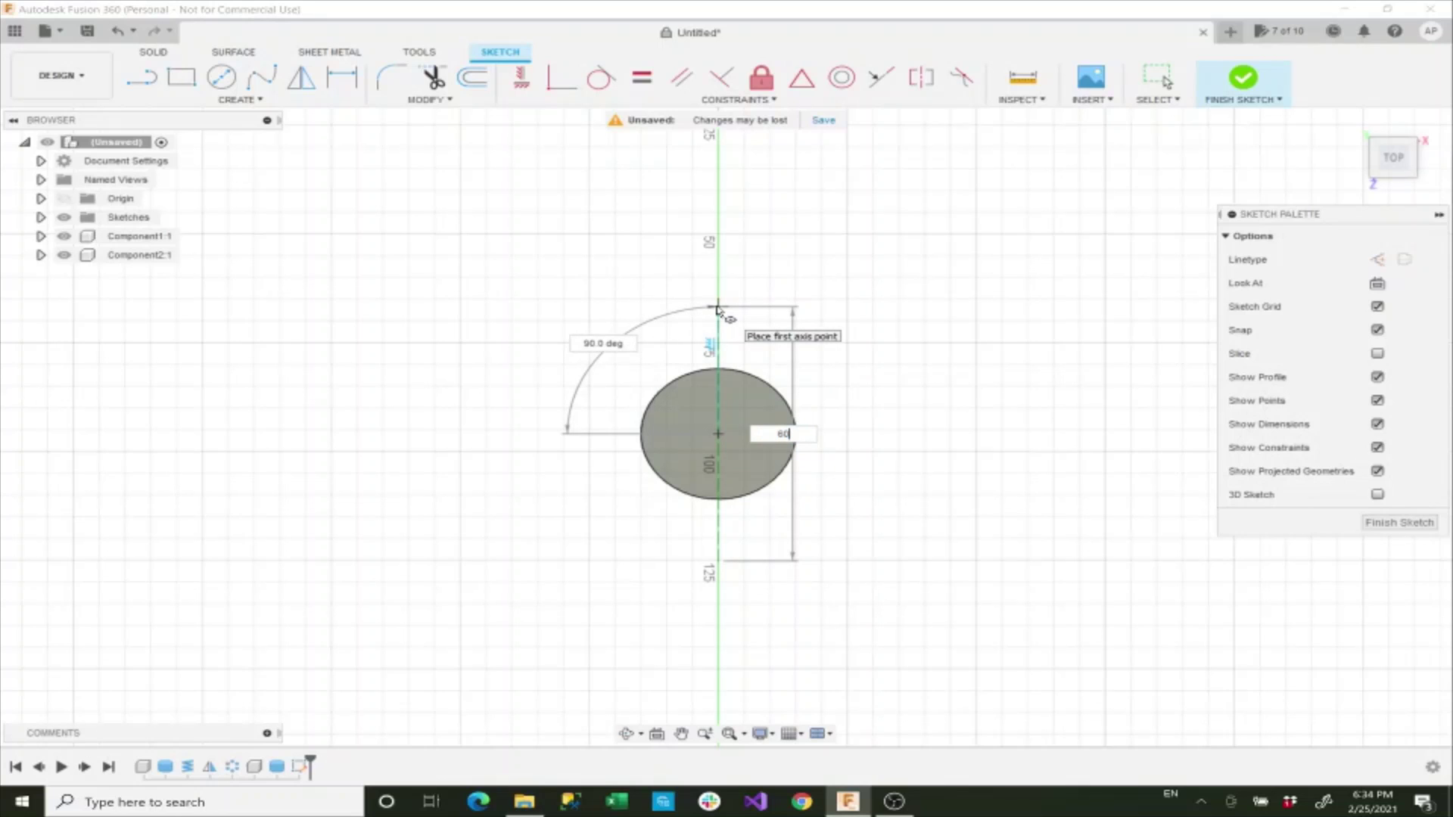
key("Tab")
left_click(718, 304)
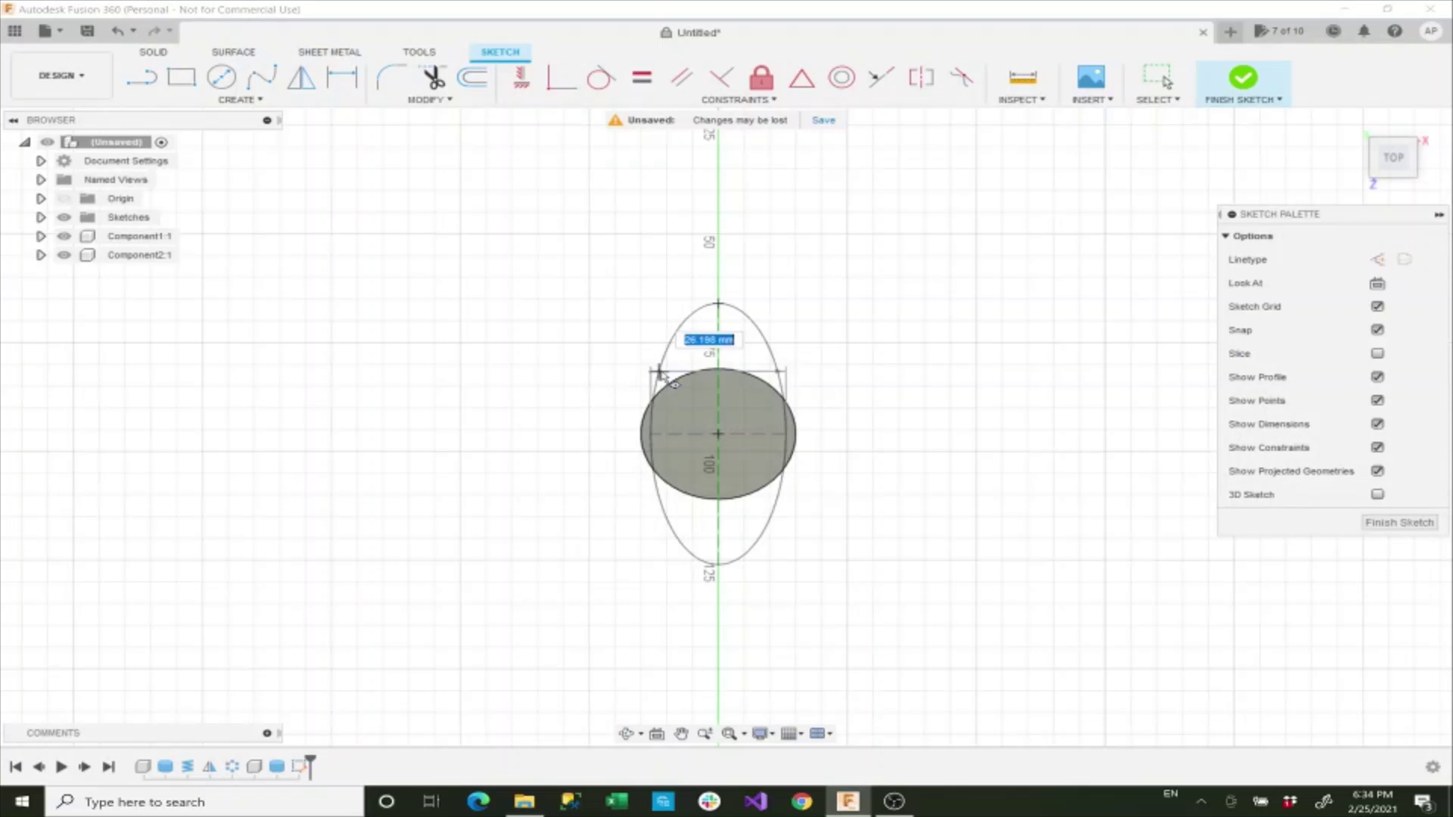
type("2")
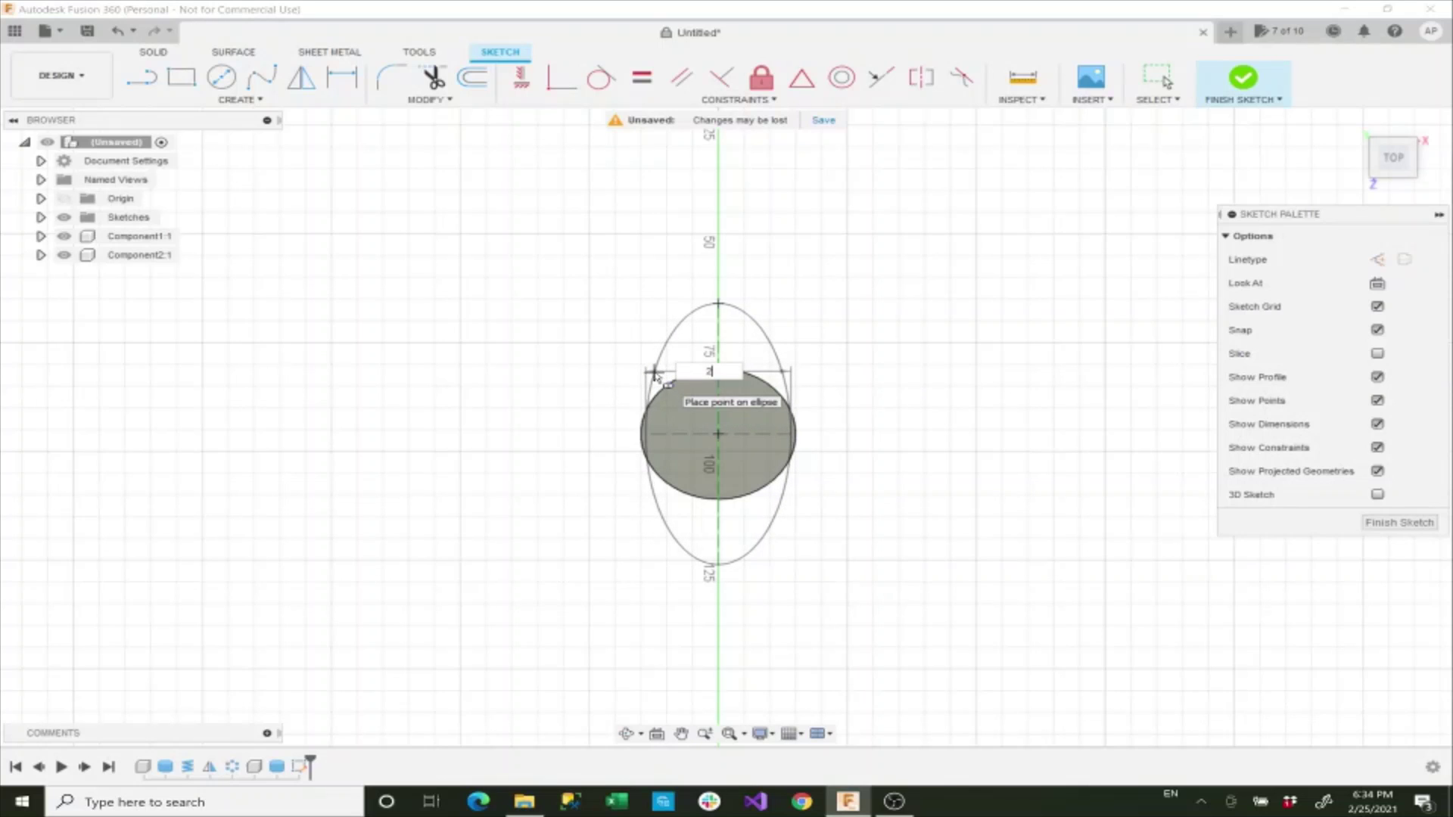
type("9")
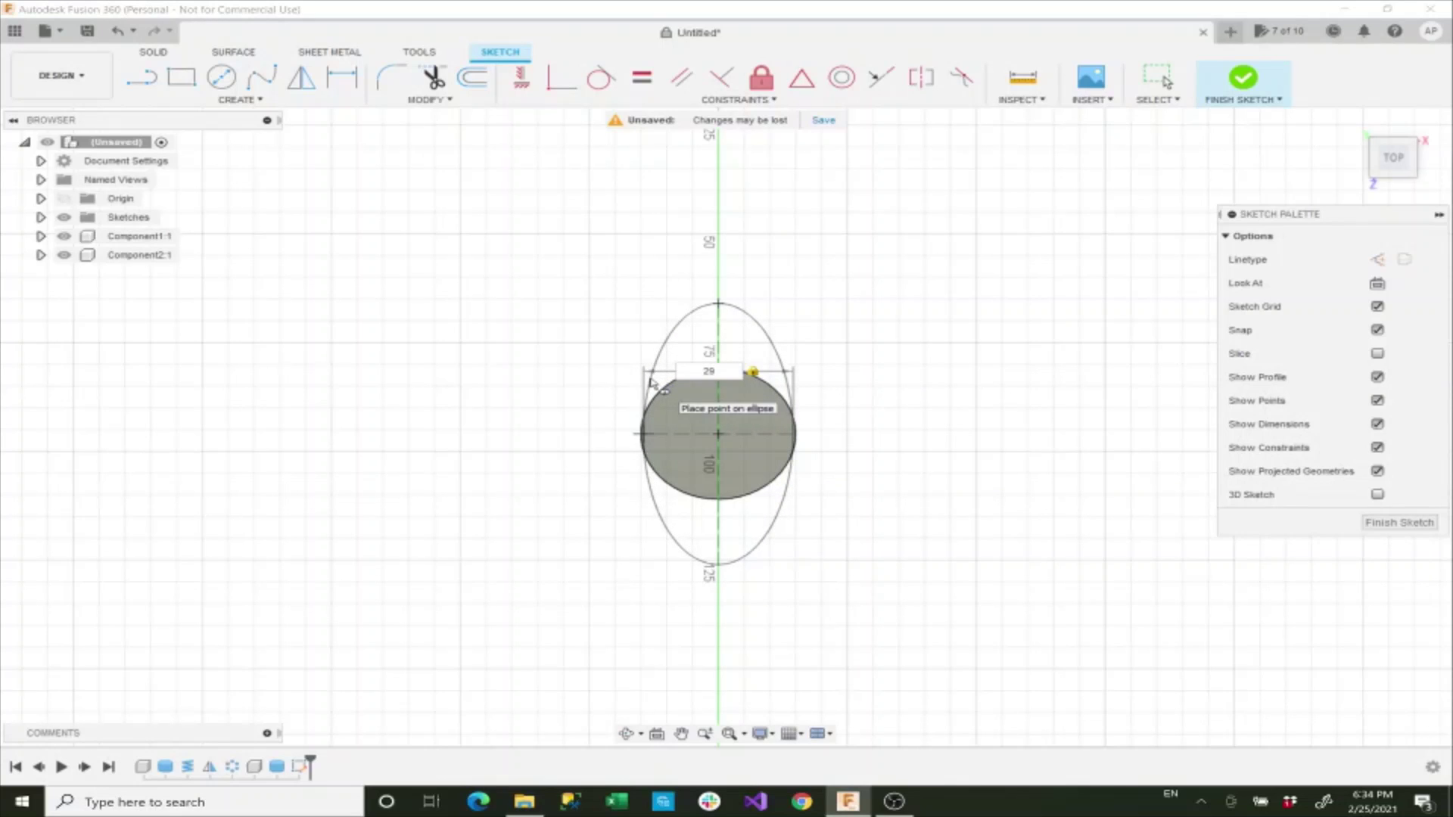
key("Return")
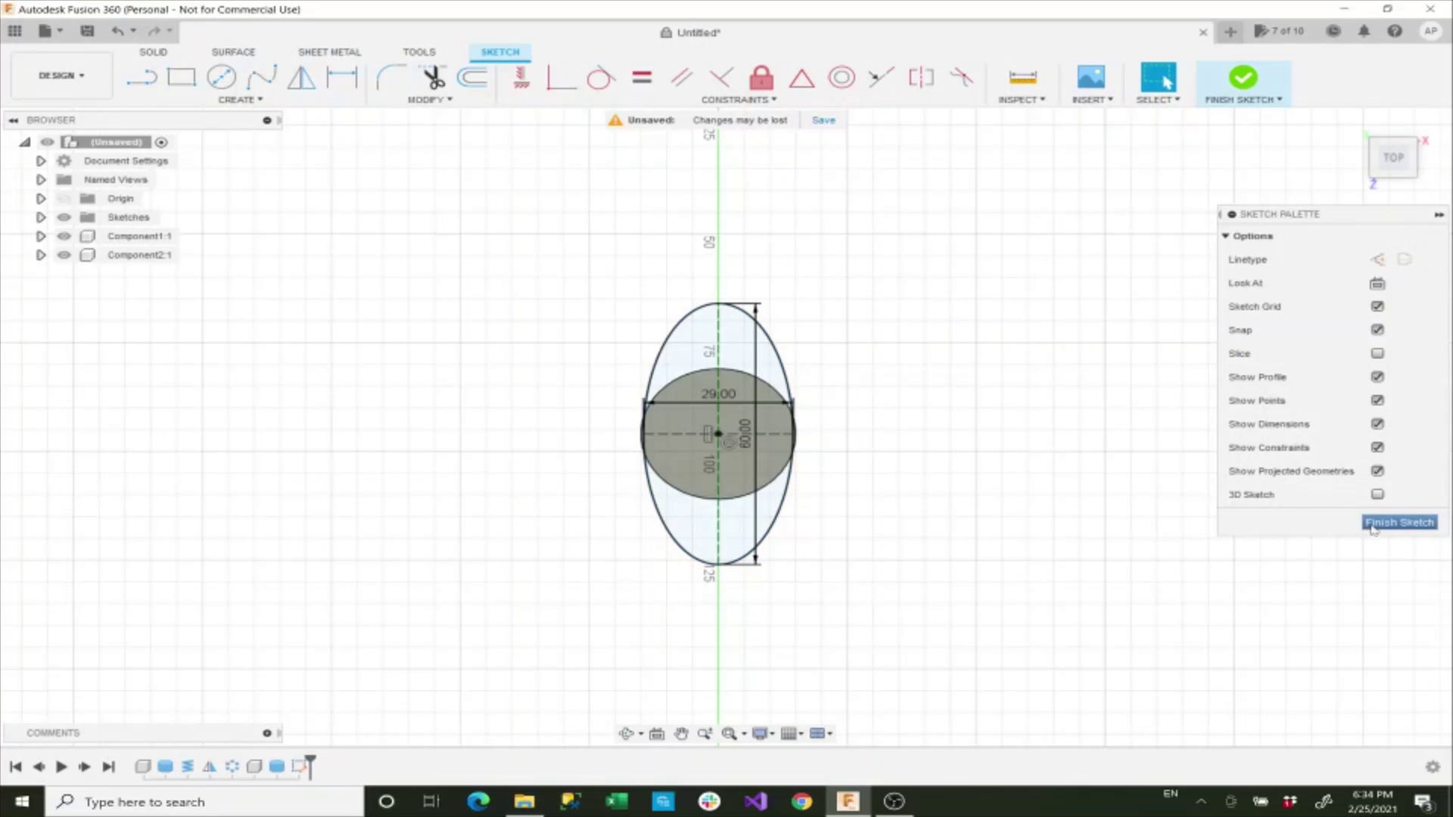
left_click(1382, 524)
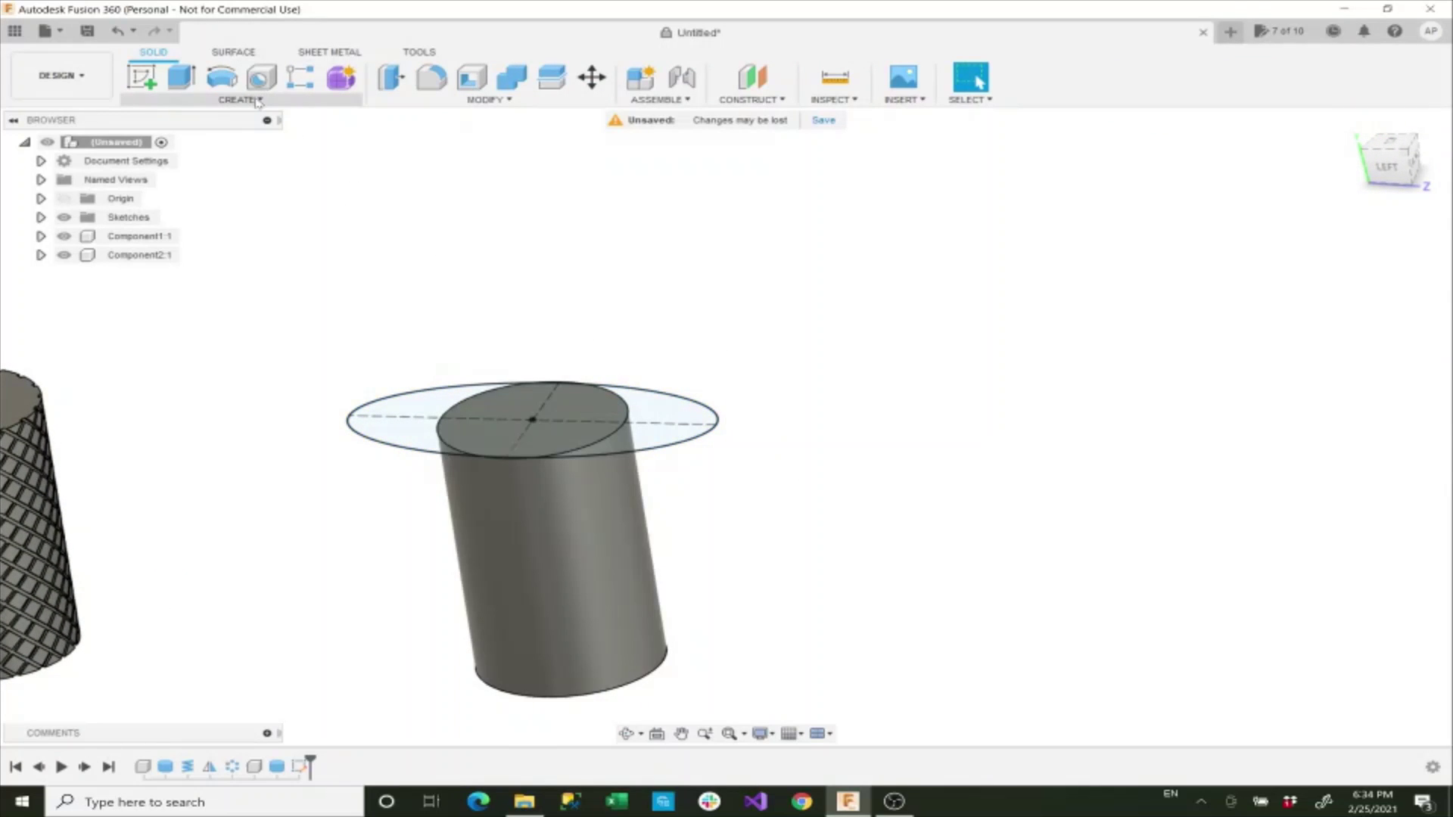
Start a Pipe cut with a triangular section, using the ellipse on the plain cylinder's top face as its path.
left_click(237, 98)
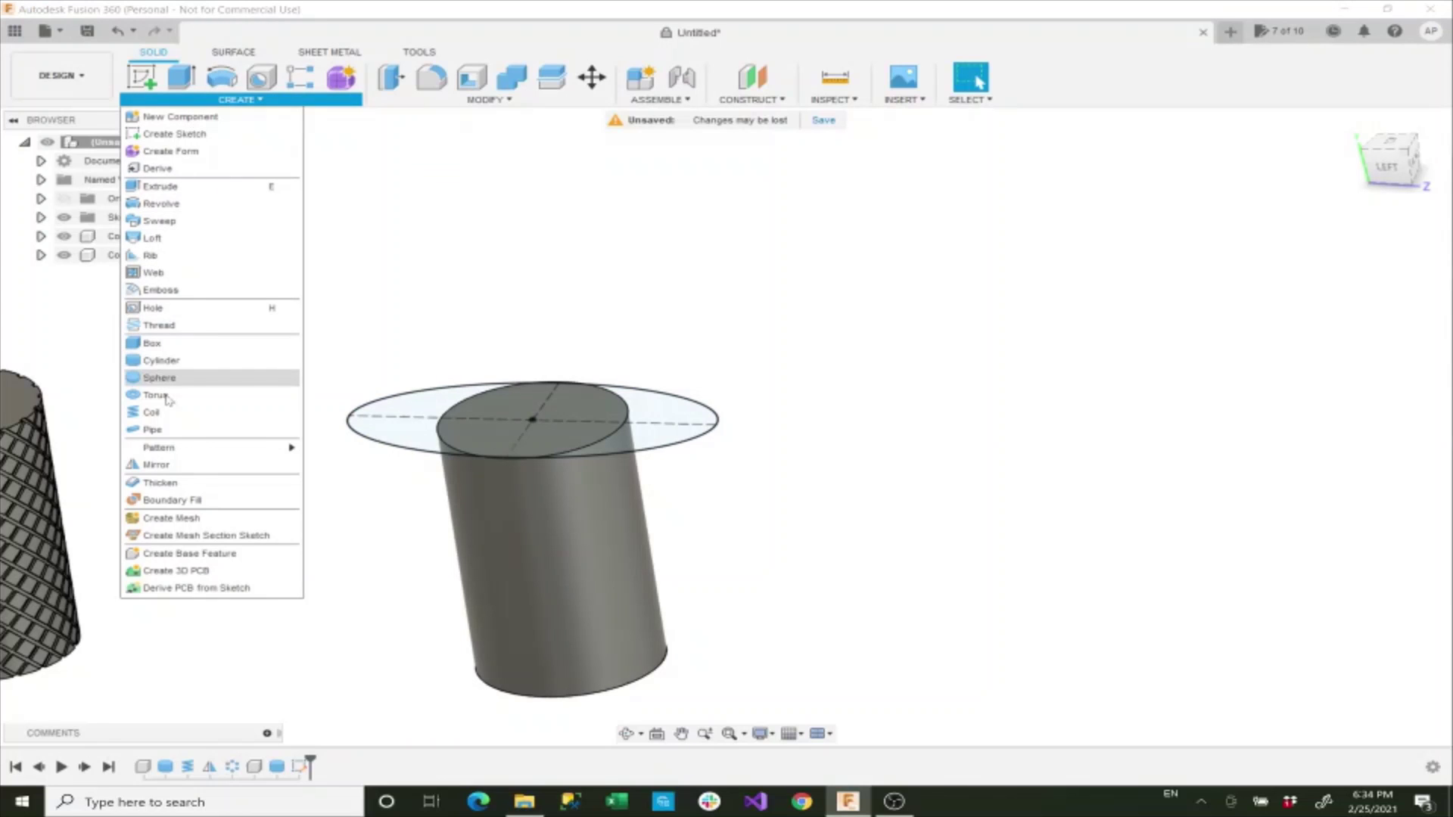
left_click(168, 430)
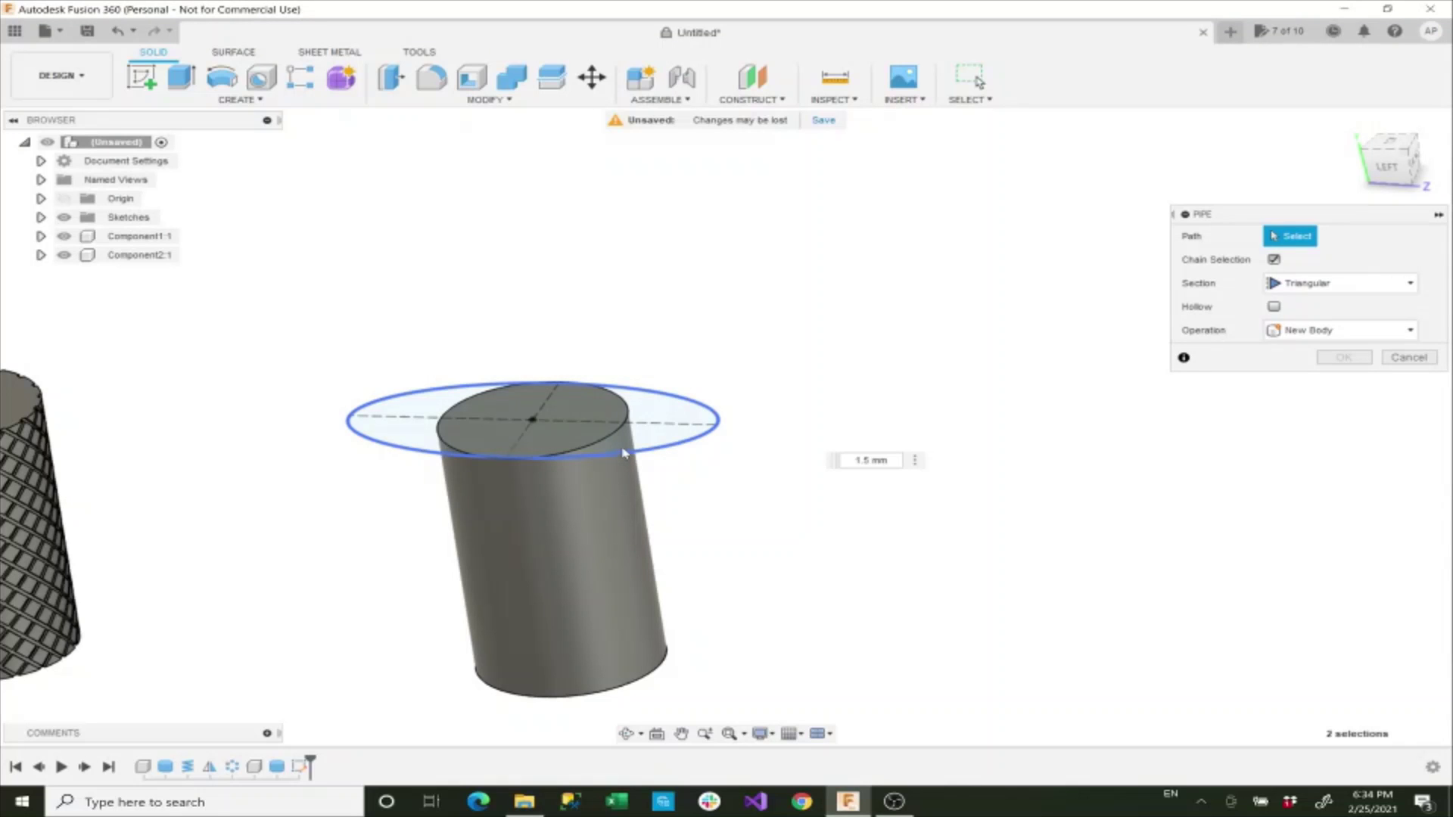
left_click(622, 453)
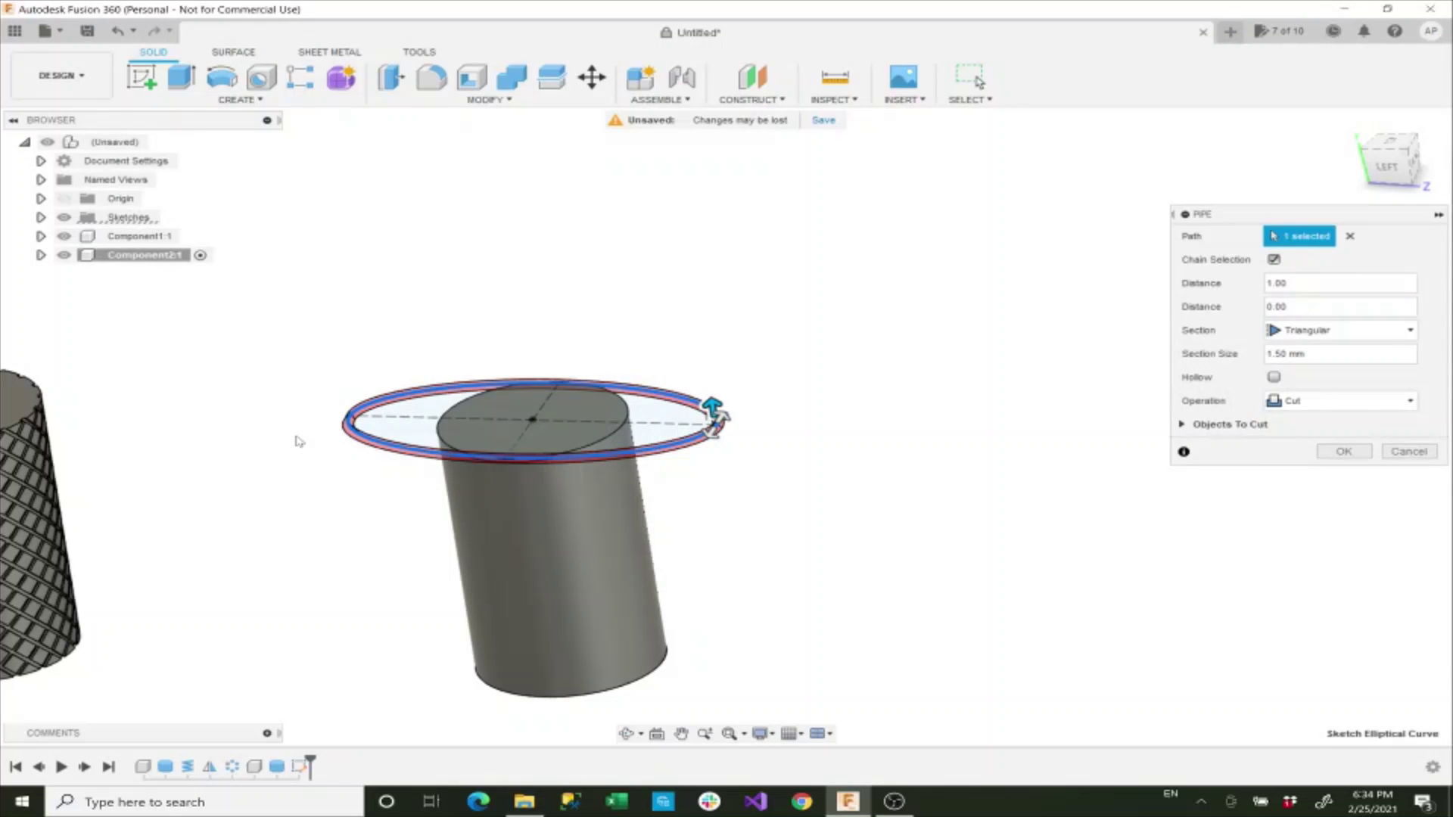
scroll(415, 573, "up", 5)
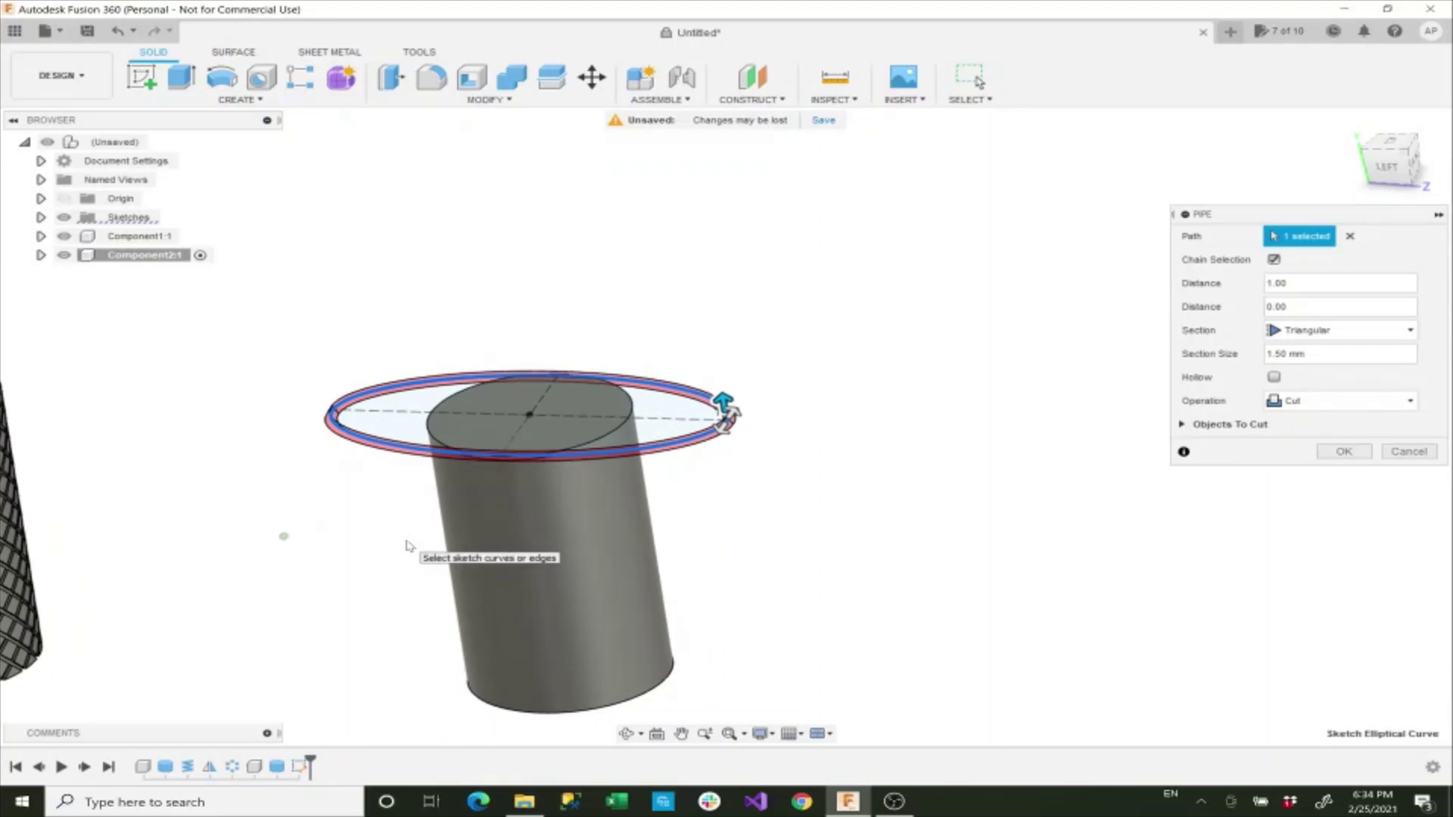
middle_click_drag(406, 545, 409, 533, "shift")
scroll(538, 512, "up", 3)
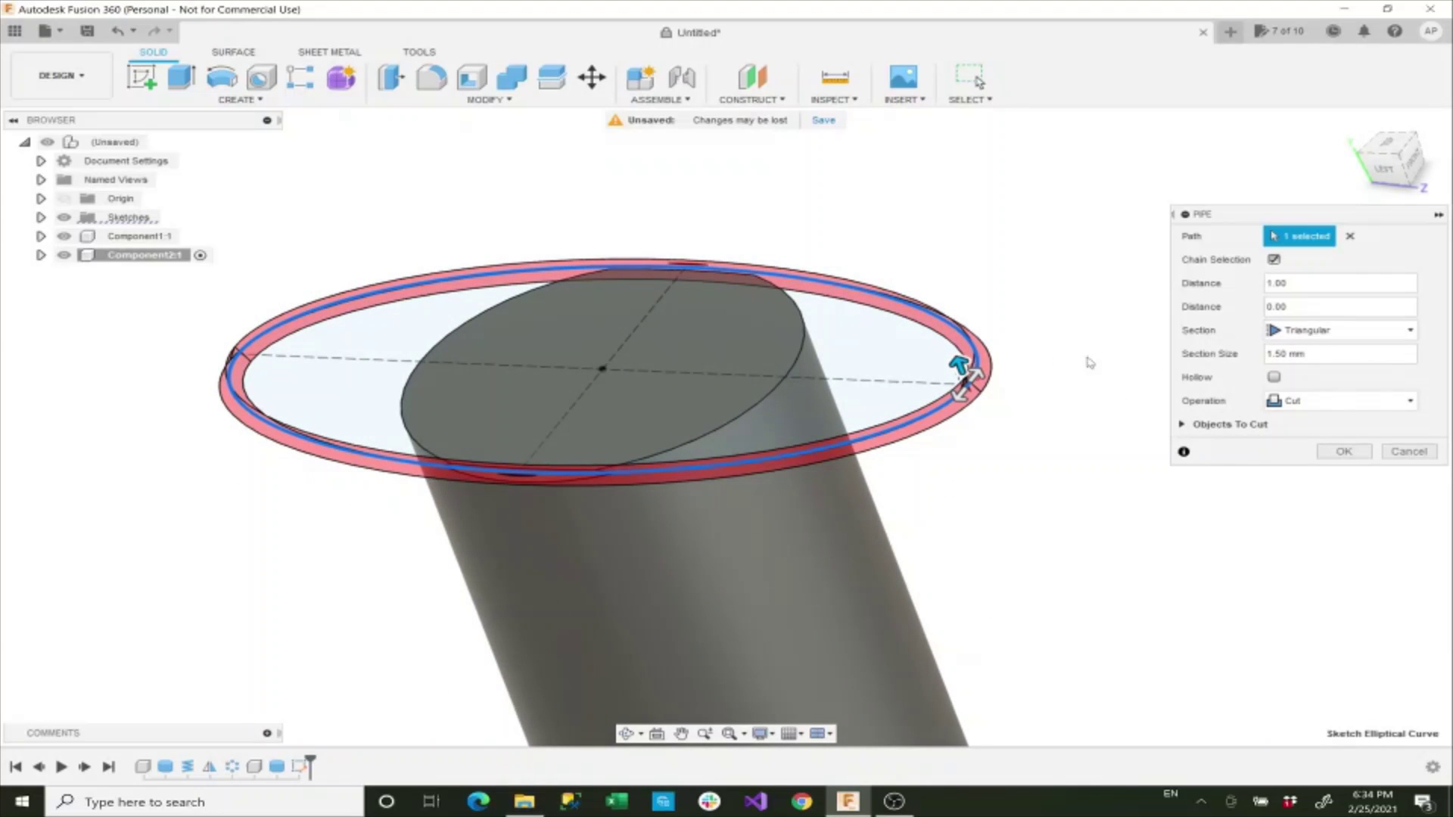
scroll(728, 393, "up", 3)
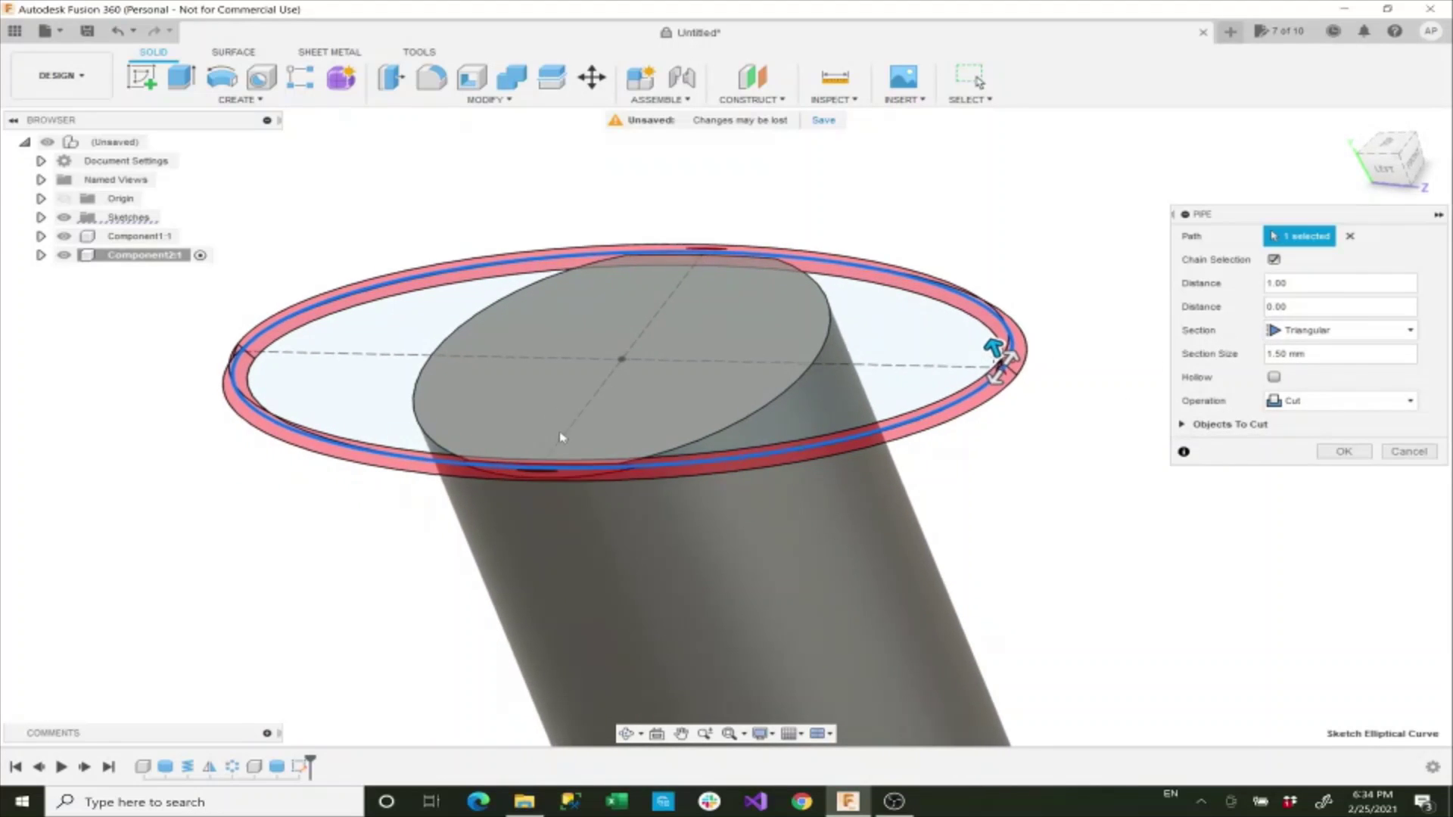
scroll(675, 431, "up", 3)
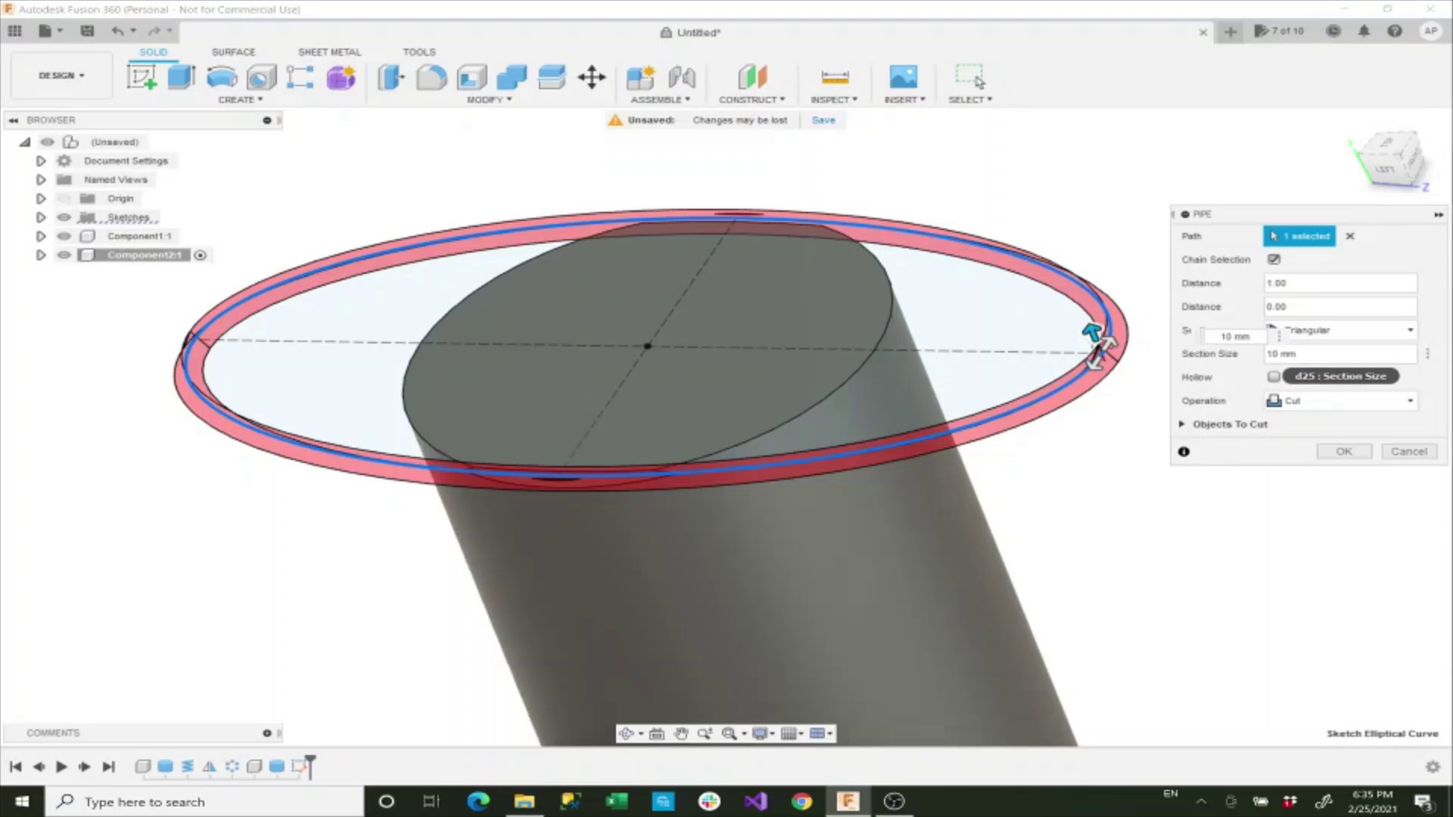
Set the triangular pipe's section size to 2 mm and create the cut around the plain cylinder's top edge.
type("0")
key("Home")
key("Delete")
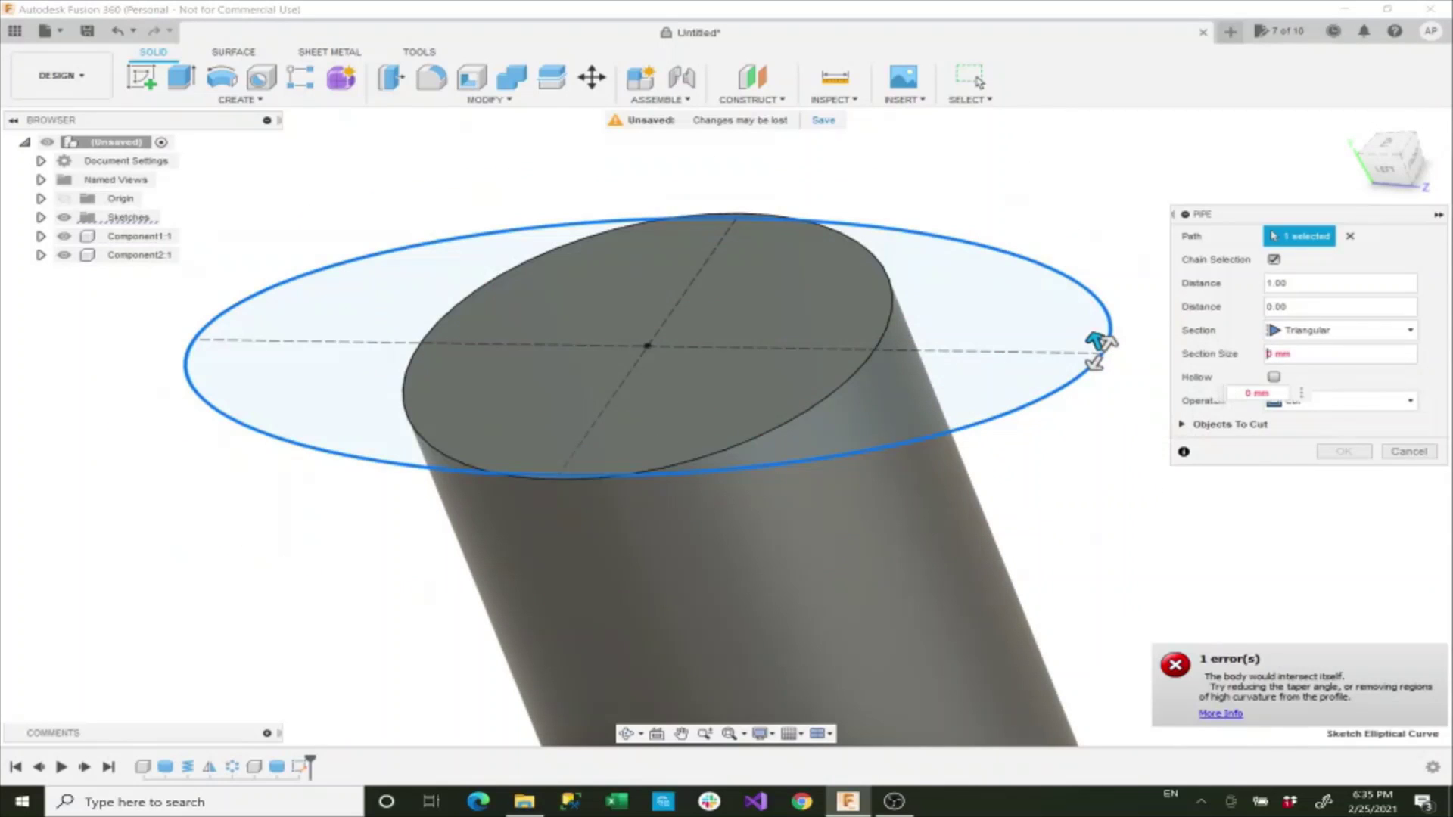
key("Delete")
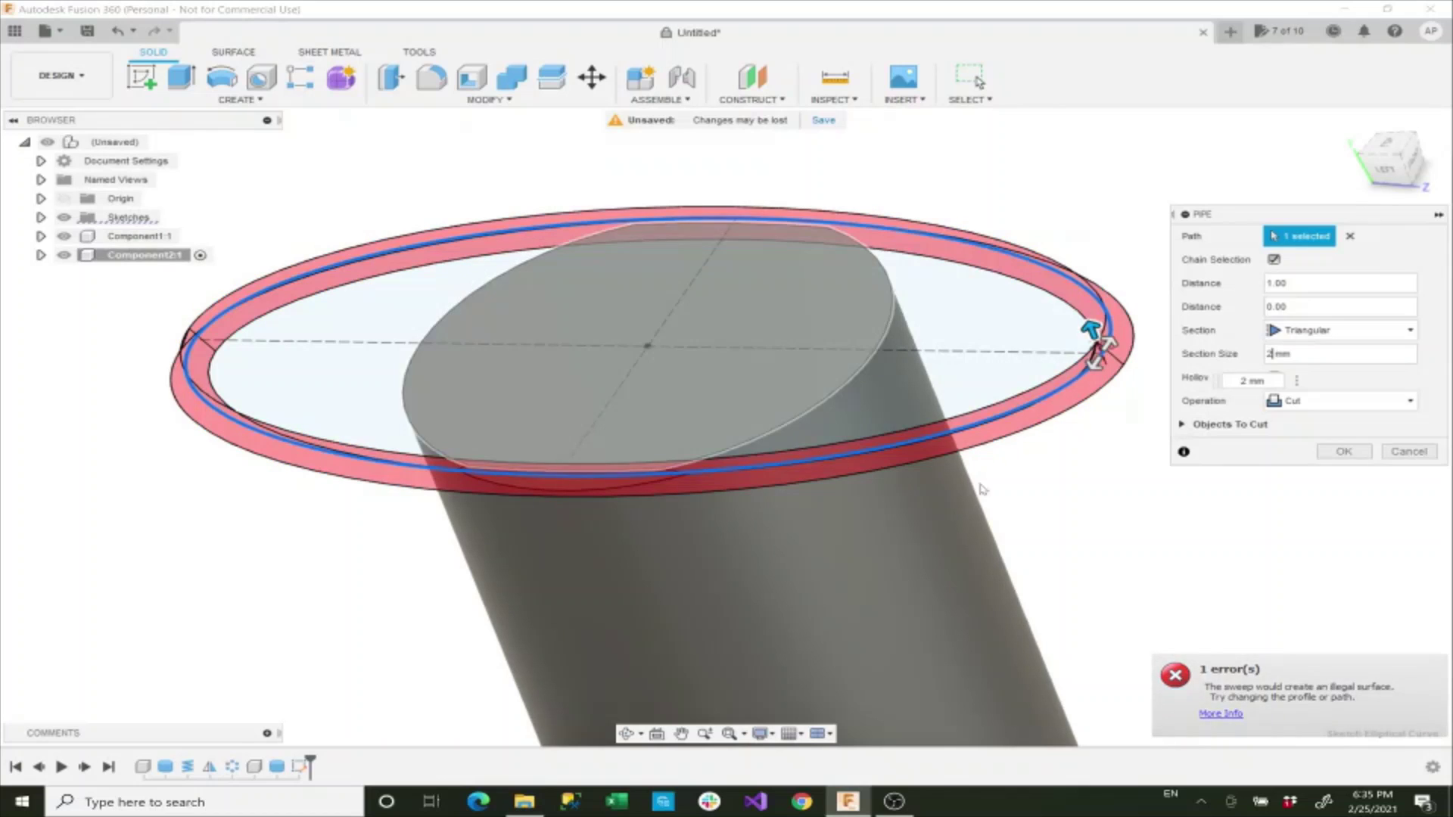
left_click(1333, 453)
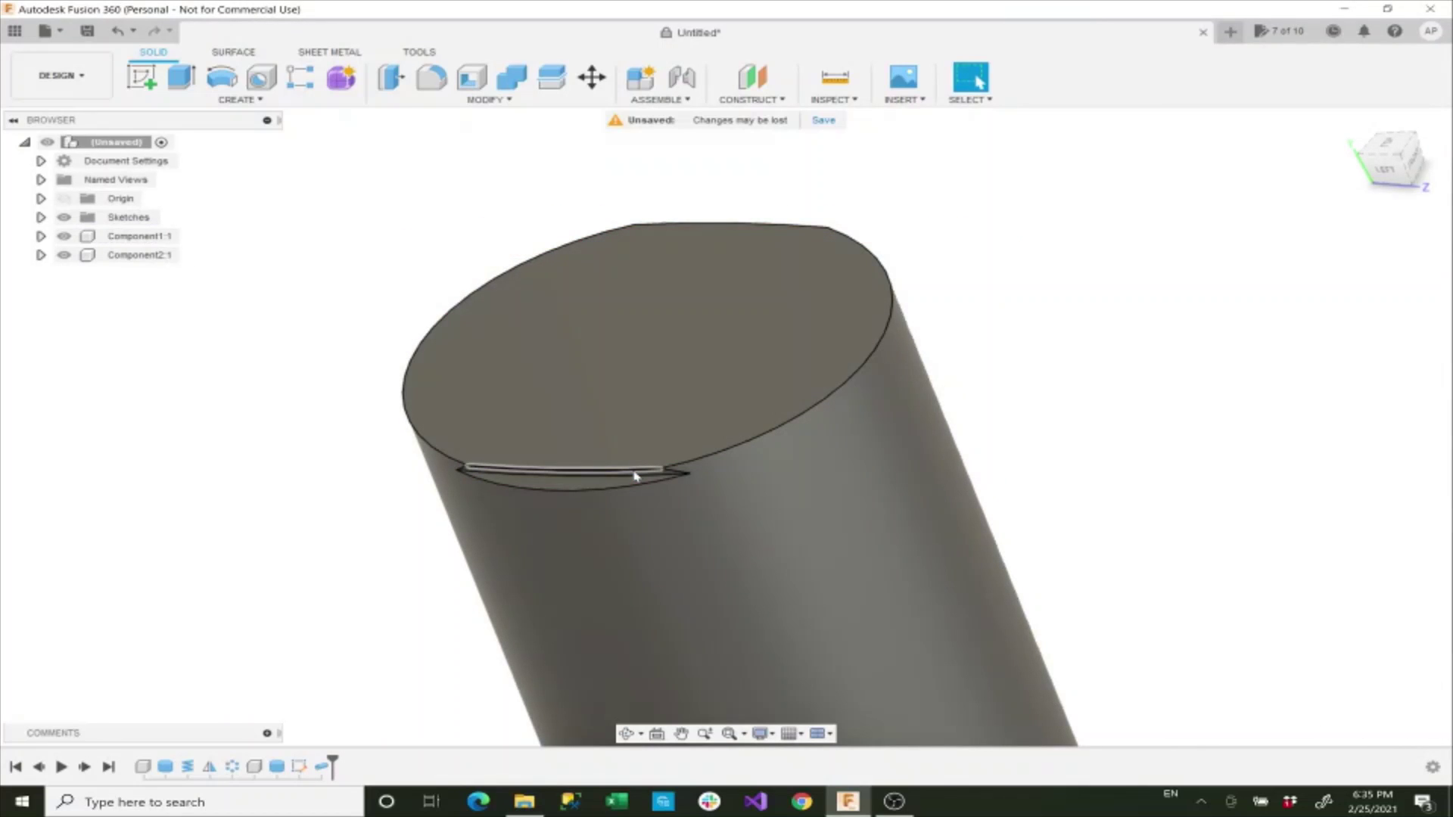
Start a Rectangular Pattern of the pipe cut feature, with the vertical origin axis as its direction.
scroll(635, 475, "down", 3)
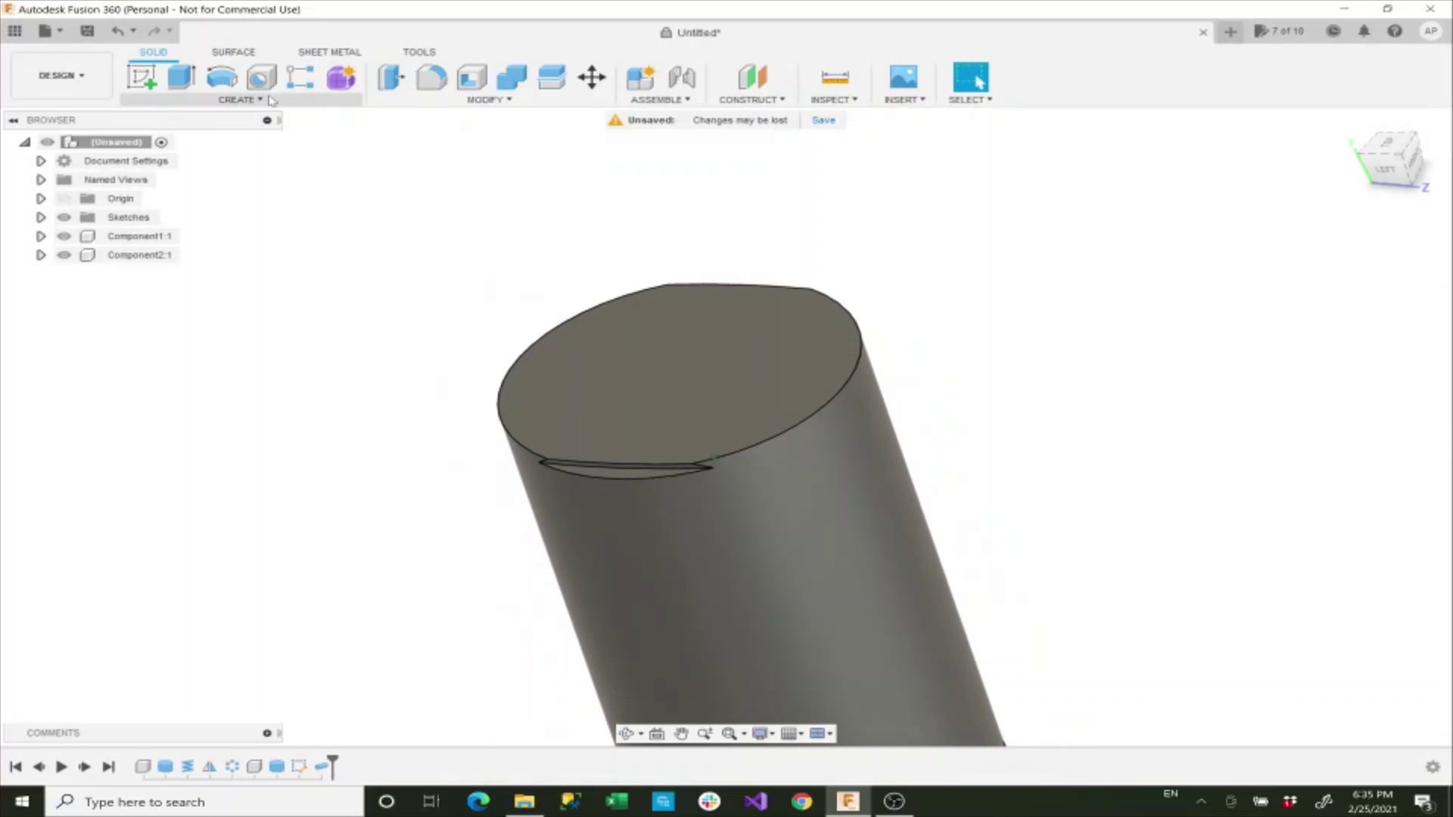
left_click(237, 99)
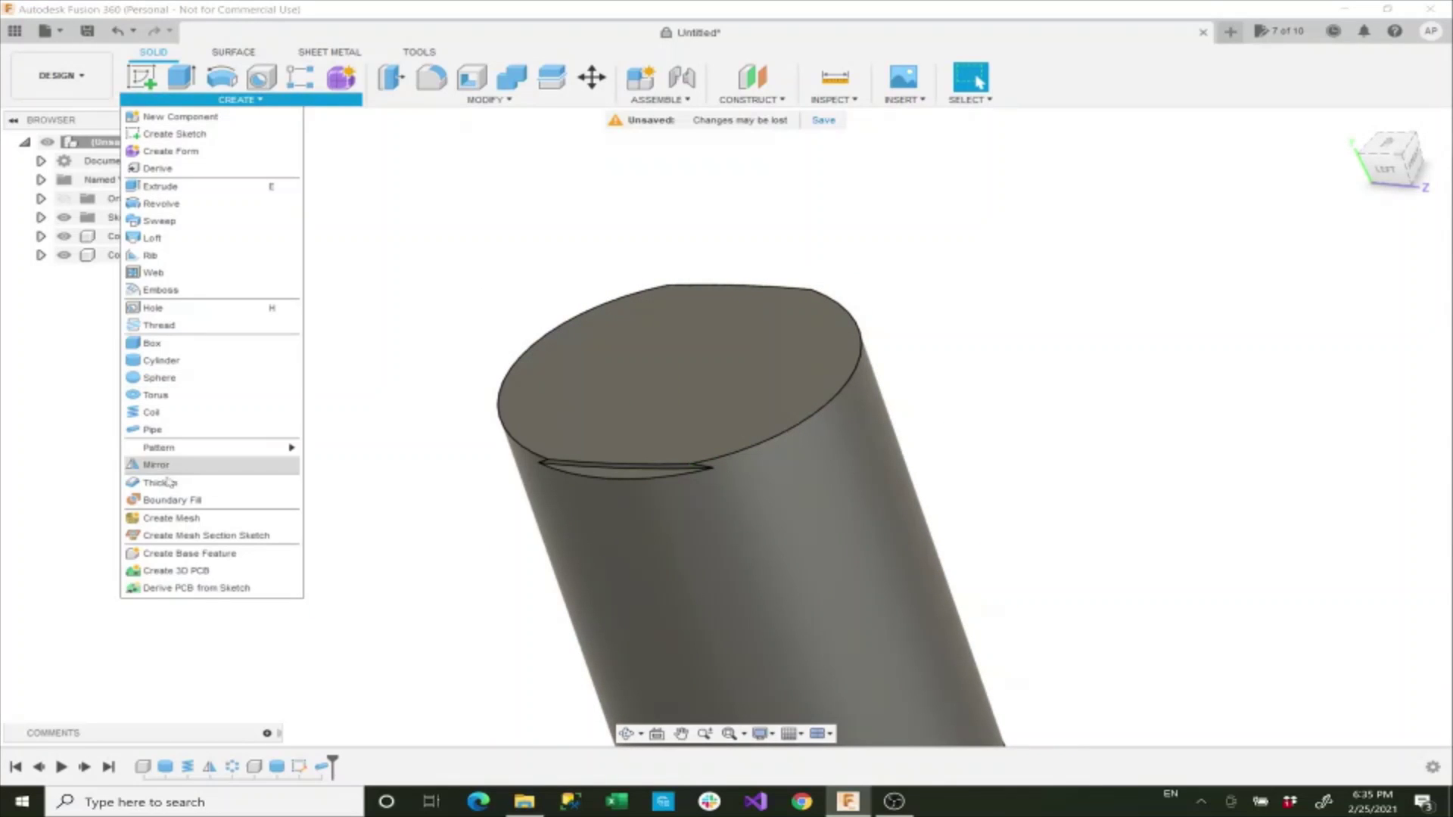
mouse_move(168, 452)
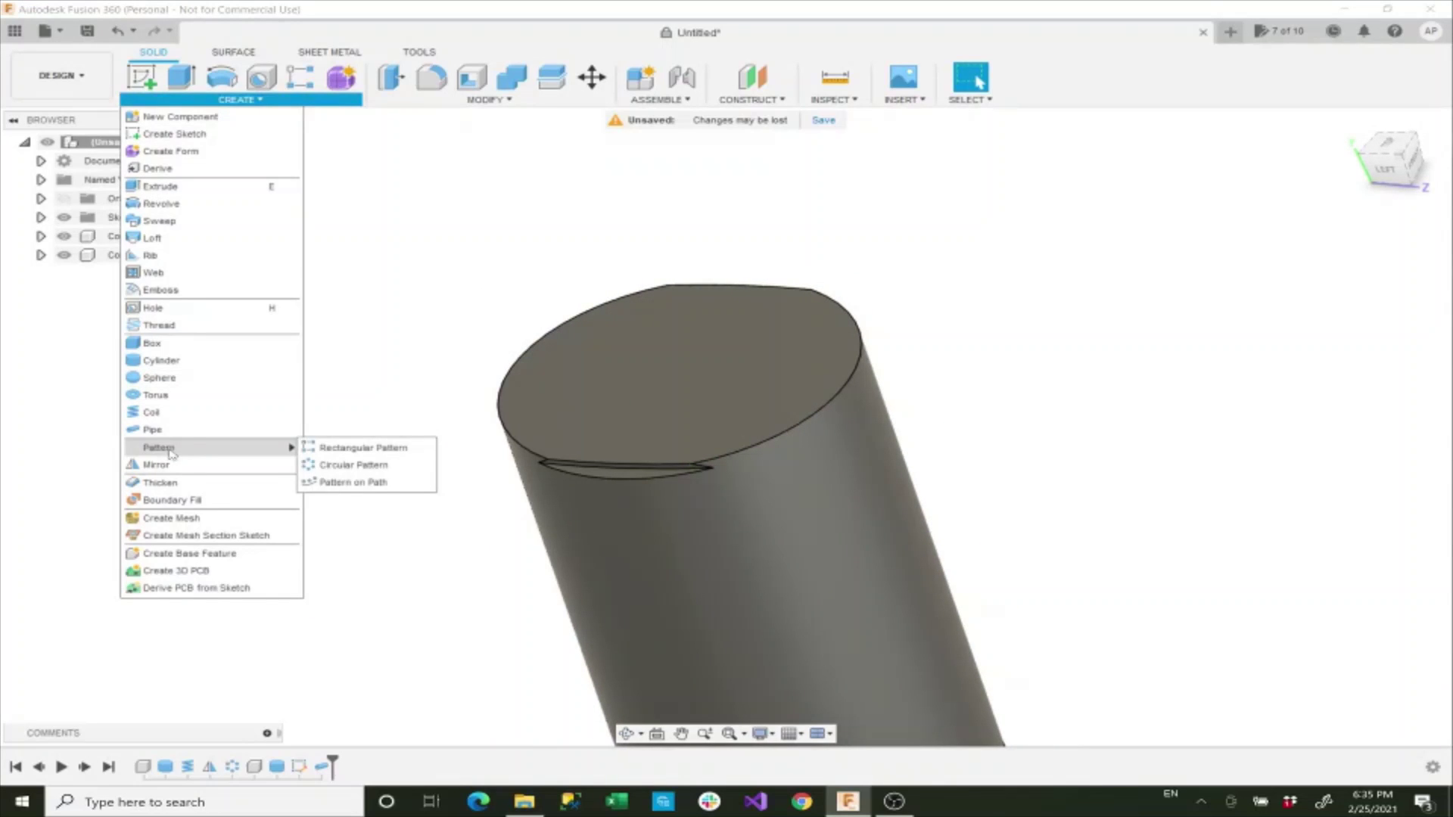
left_click(320, 452)
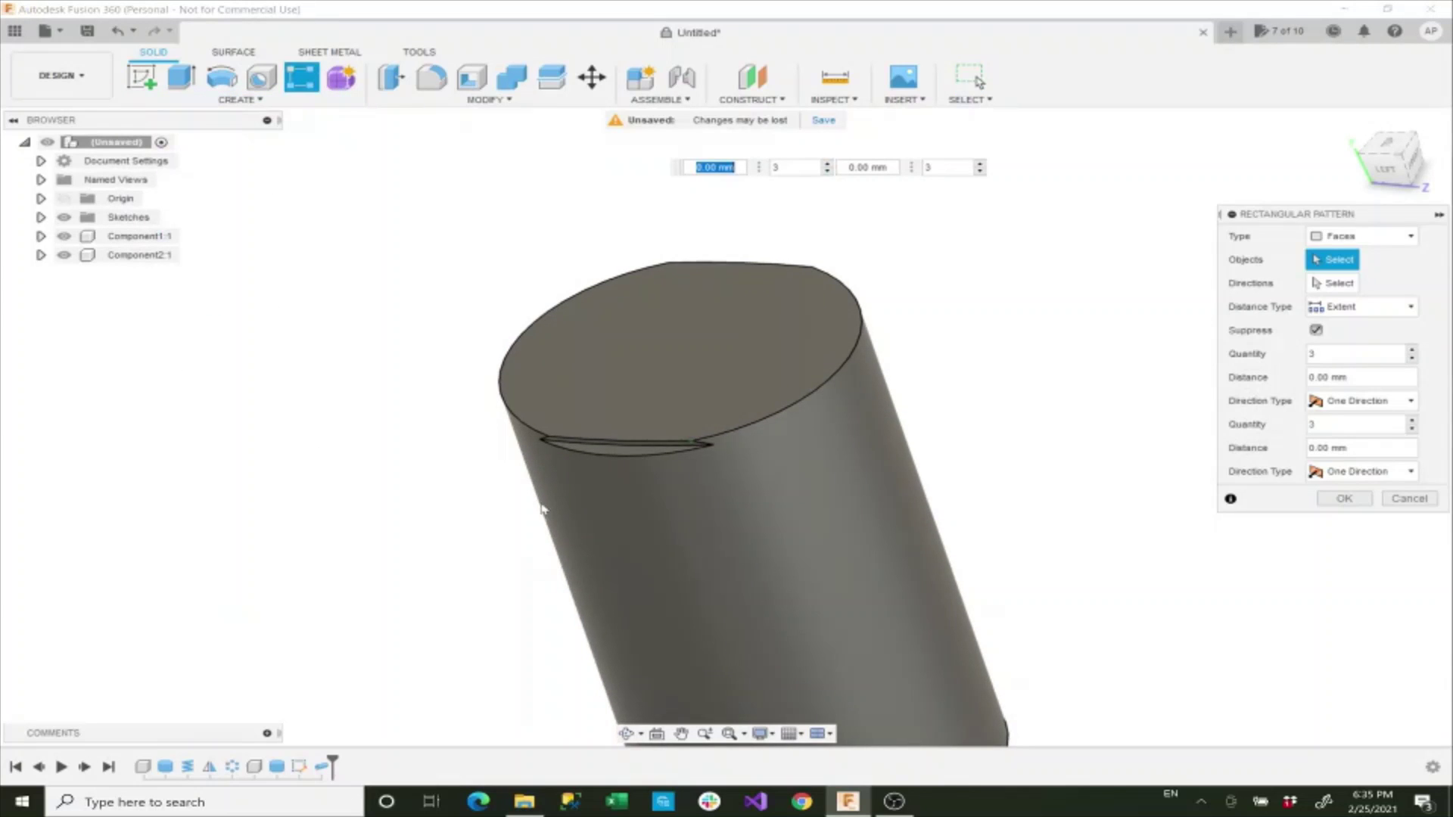
left_click(320, 768)
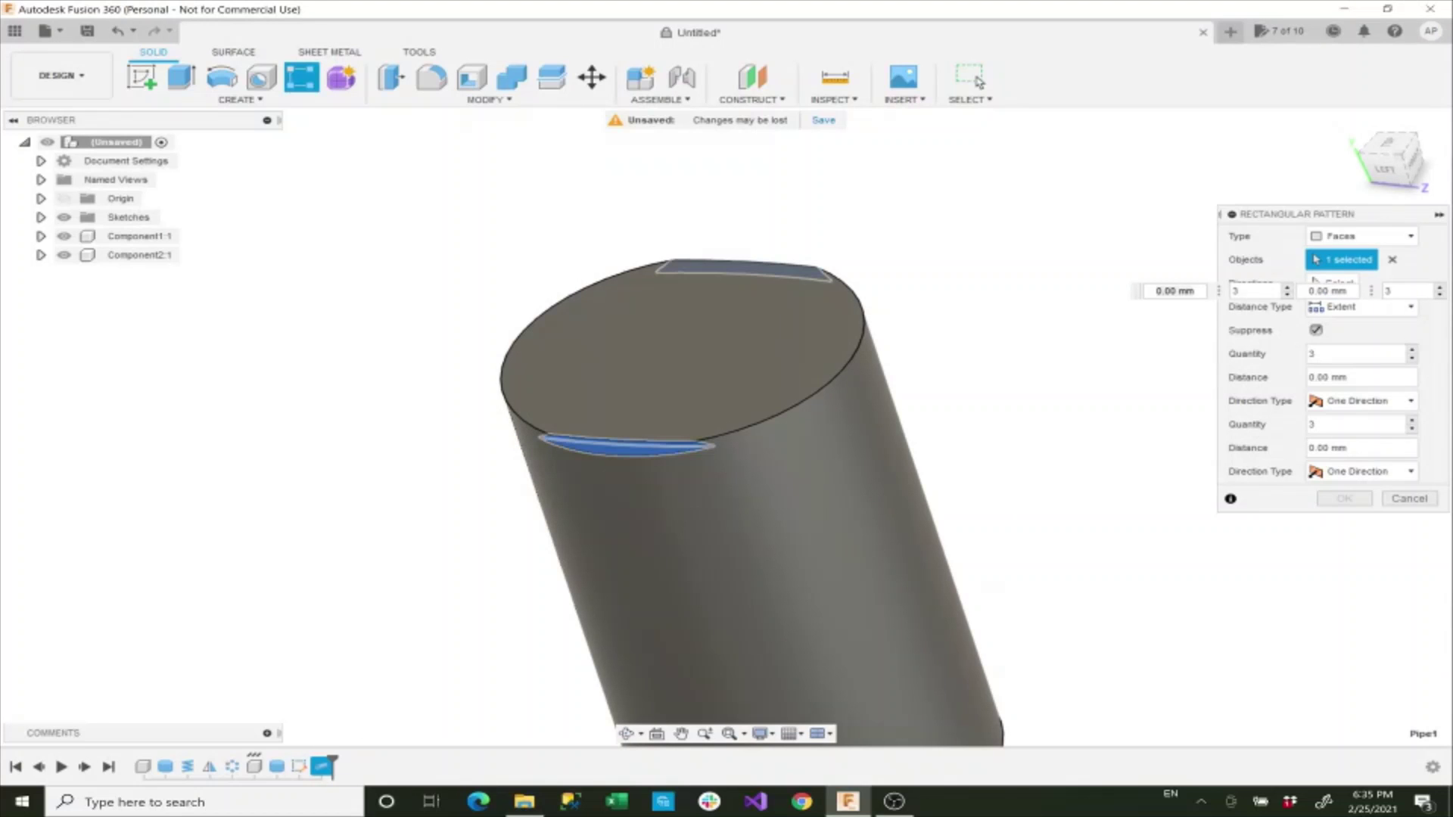
left_click(1332, 283)
scroll(530, 394, "down", 3)
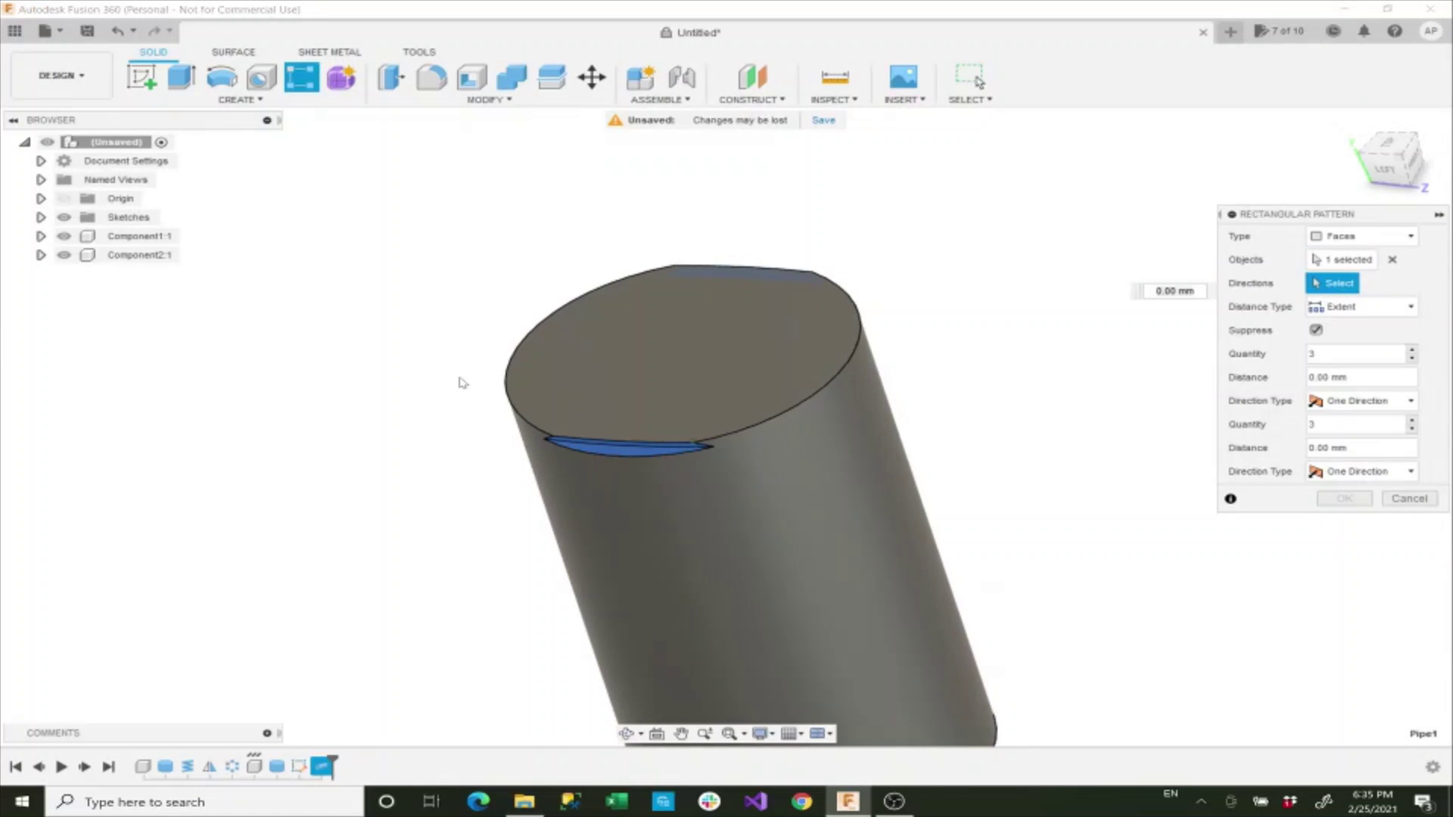
middle_click_drag(119, 503, 119, 581, "shift")
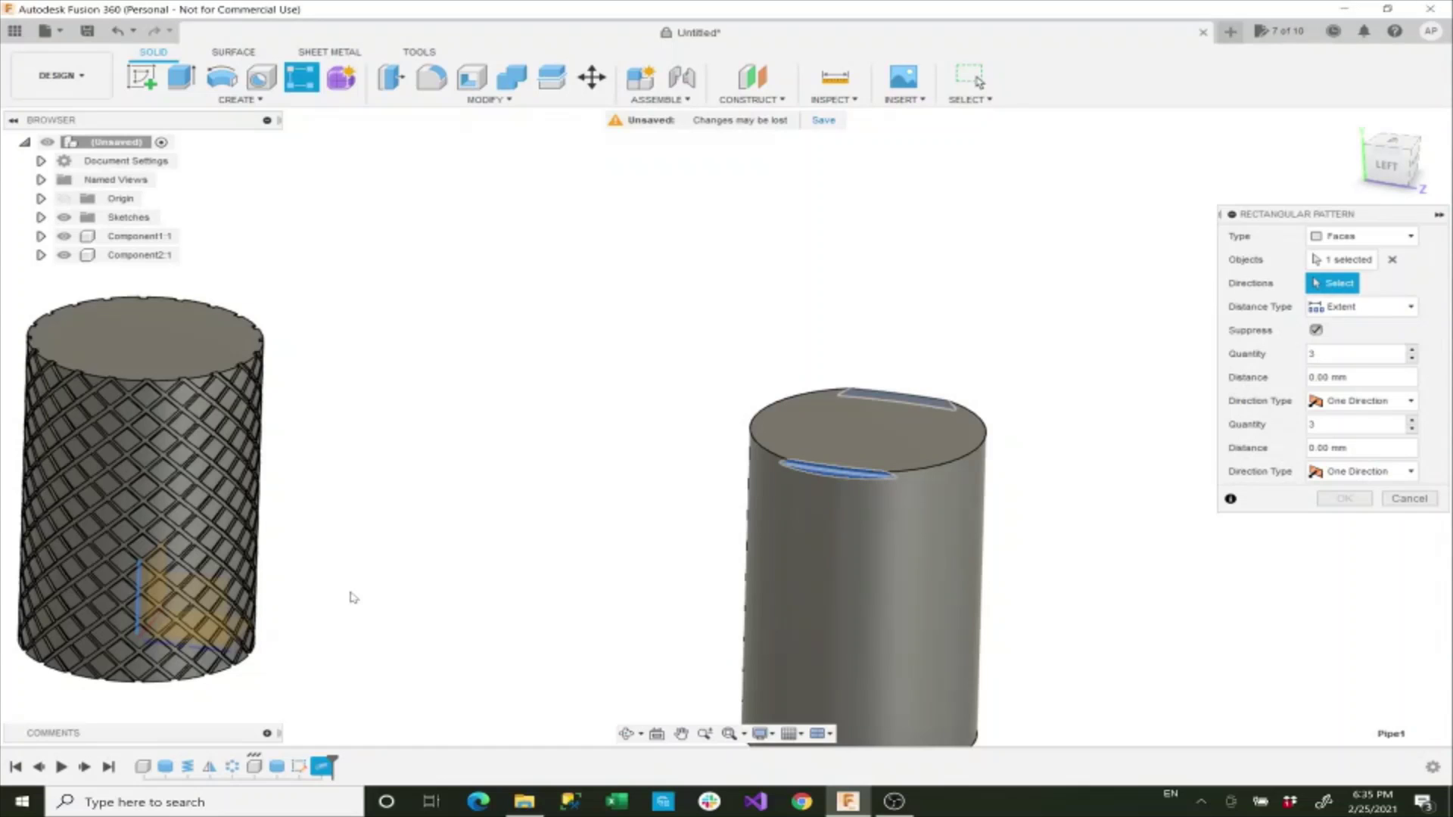
middle_click_drag(579, 600, 986, 509, "shift")
left_click(707, 502)
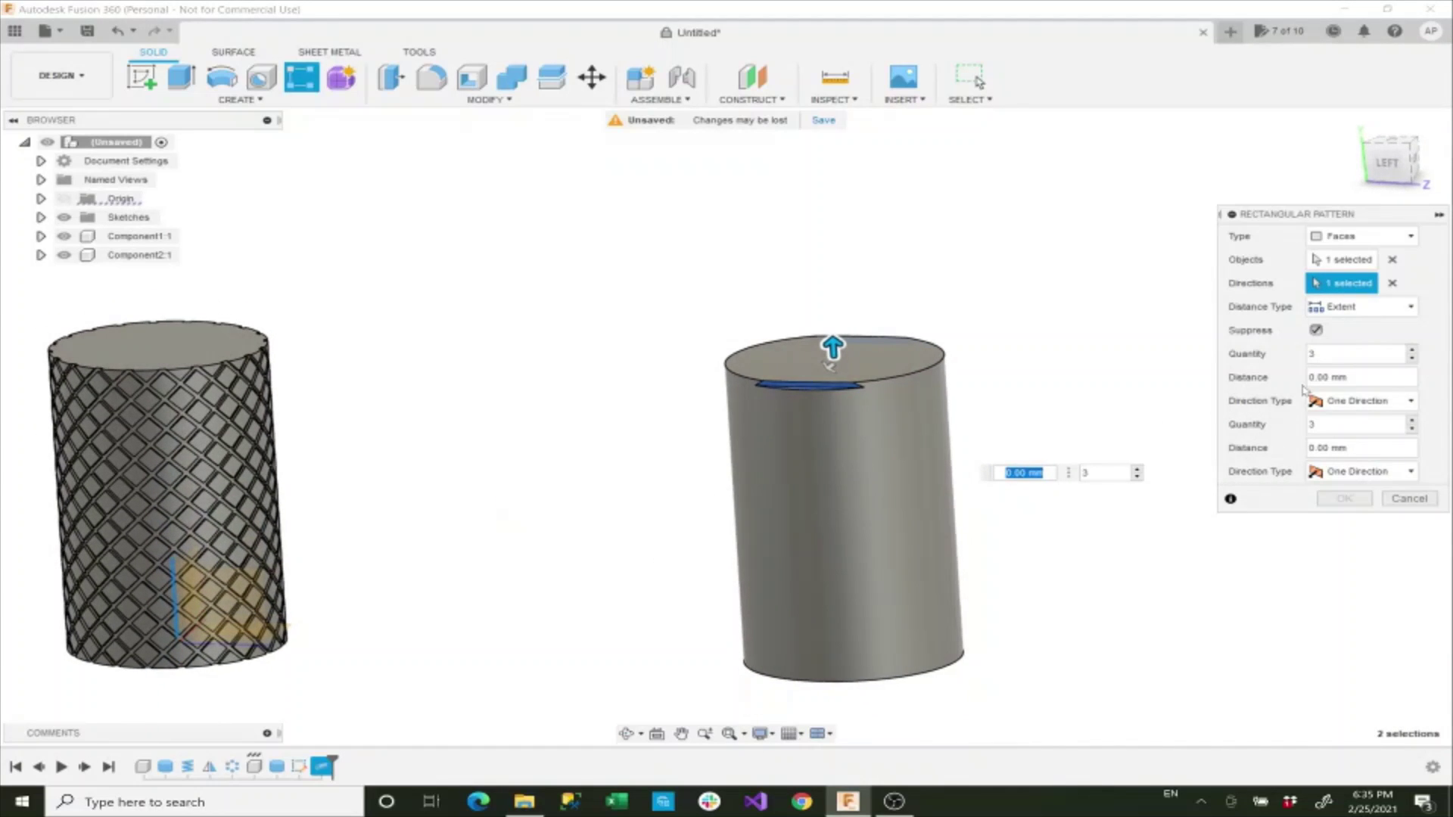
Set the pattern's second quantity to 1 and its extent along the cylinder's height to -50 mm.
left_click(1333, 428)
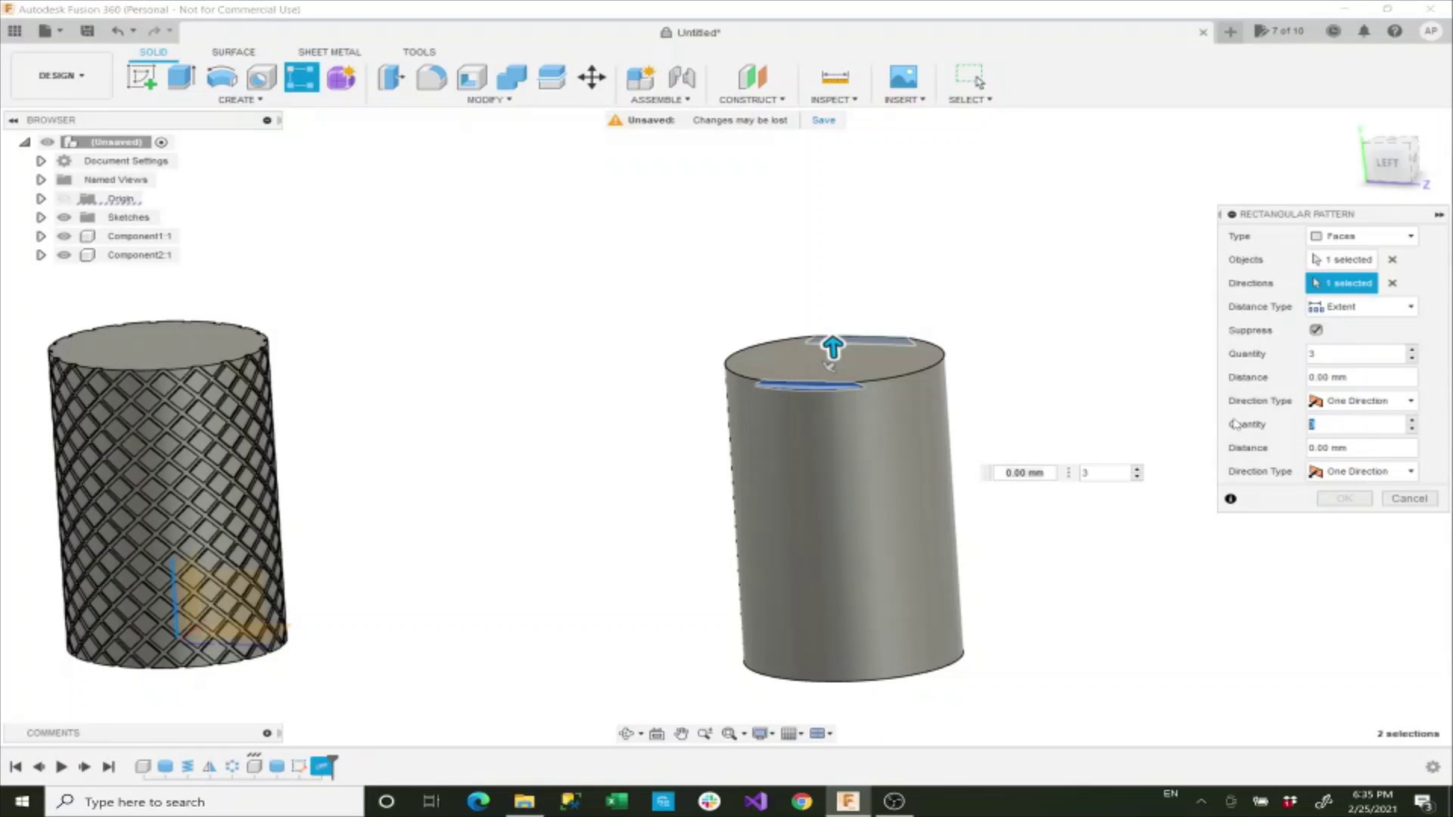
type("1")
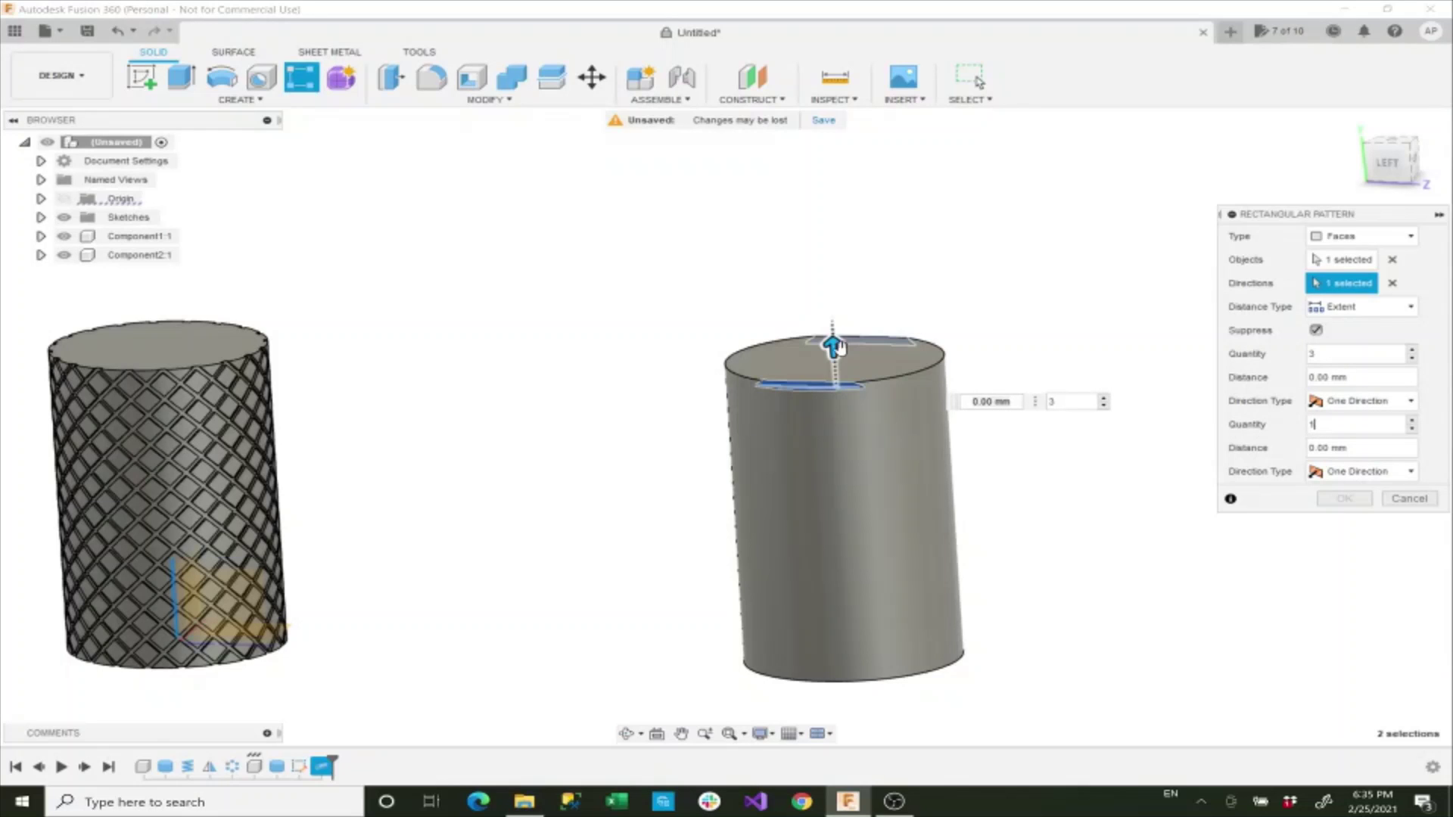
left_click_drag(833, 347, 858, 630)
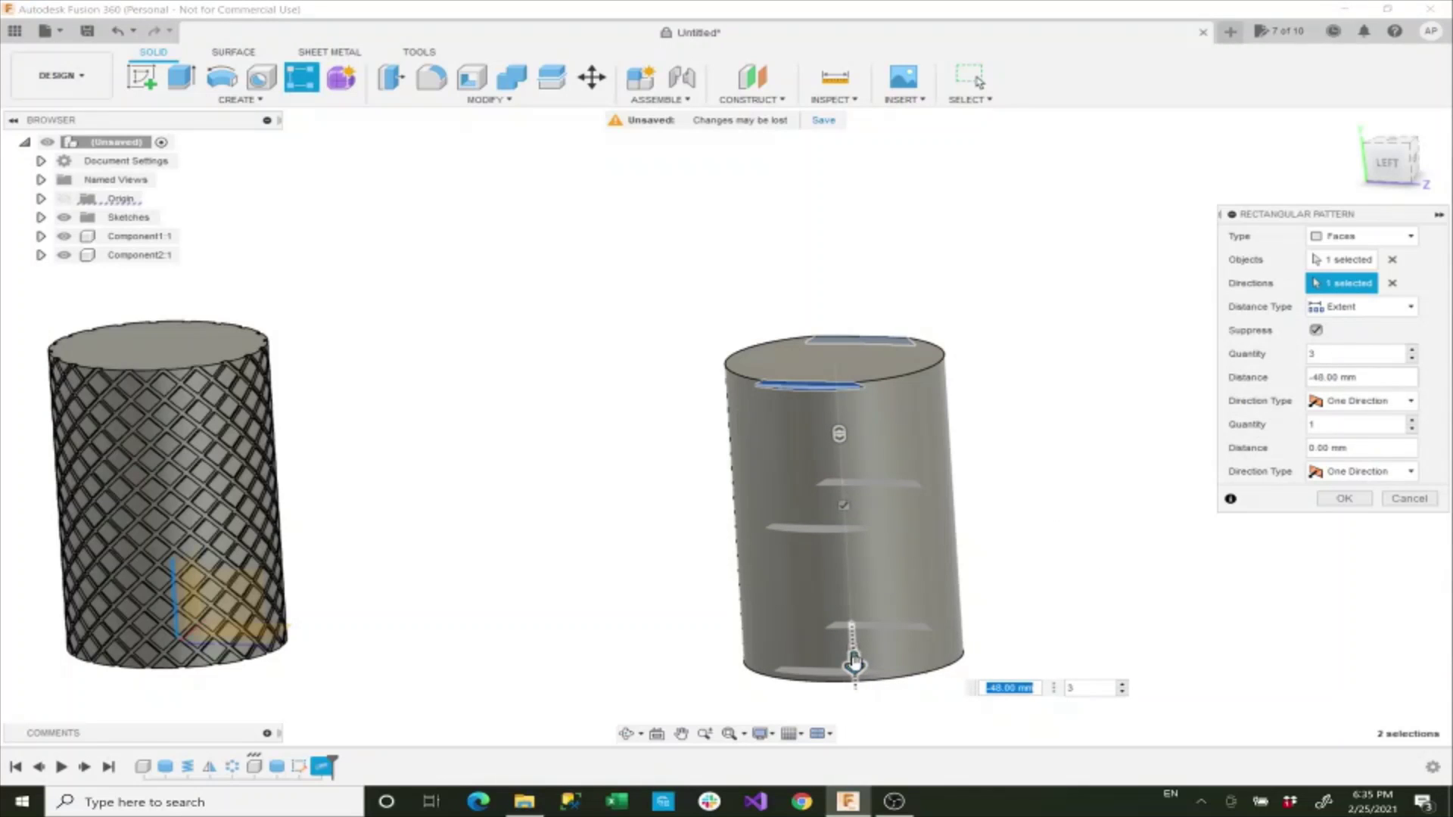
left_click_drag(854, 665, 855, 669)
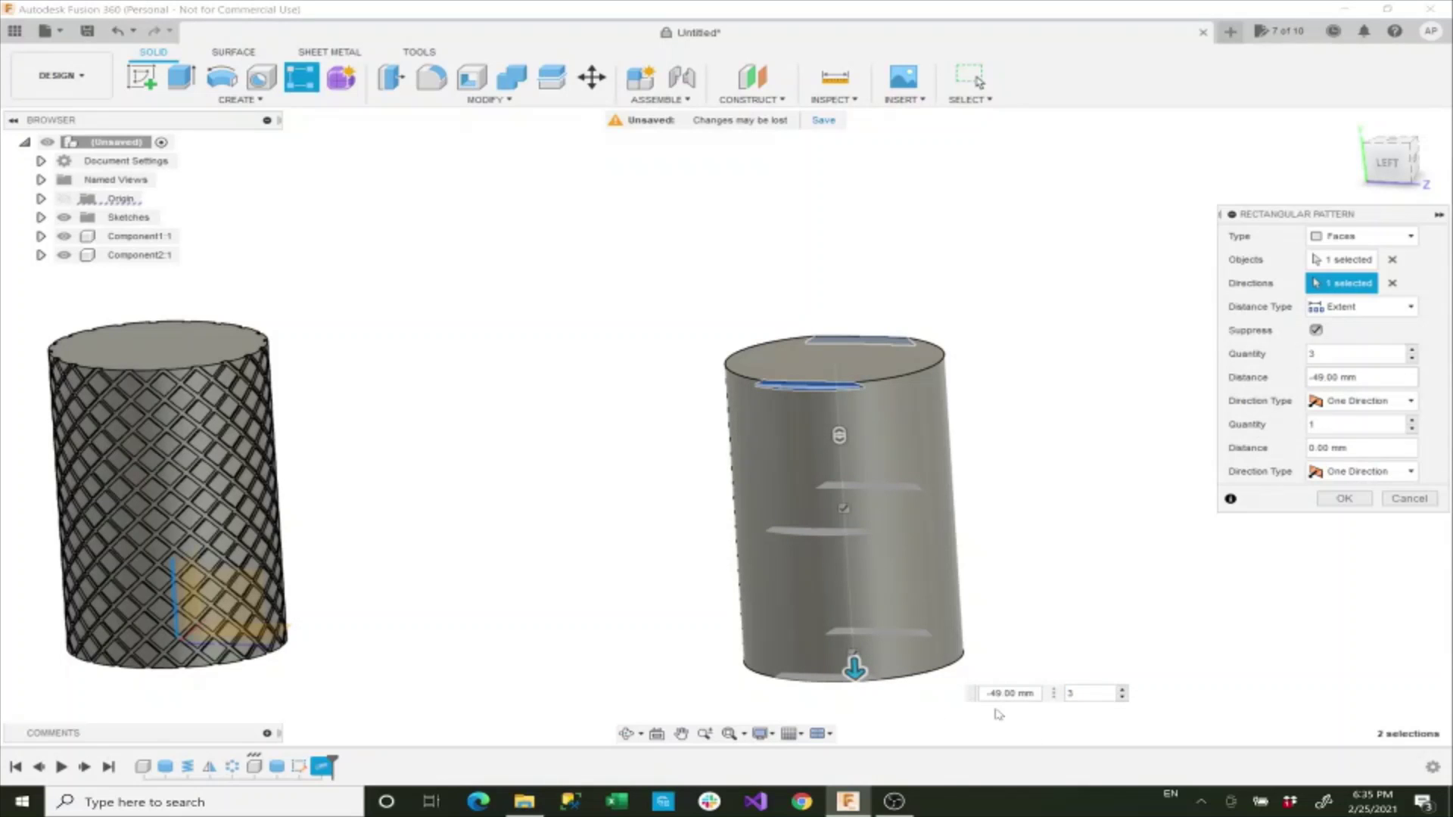
key("BackSpace")
key("BackSpace")
type("50")
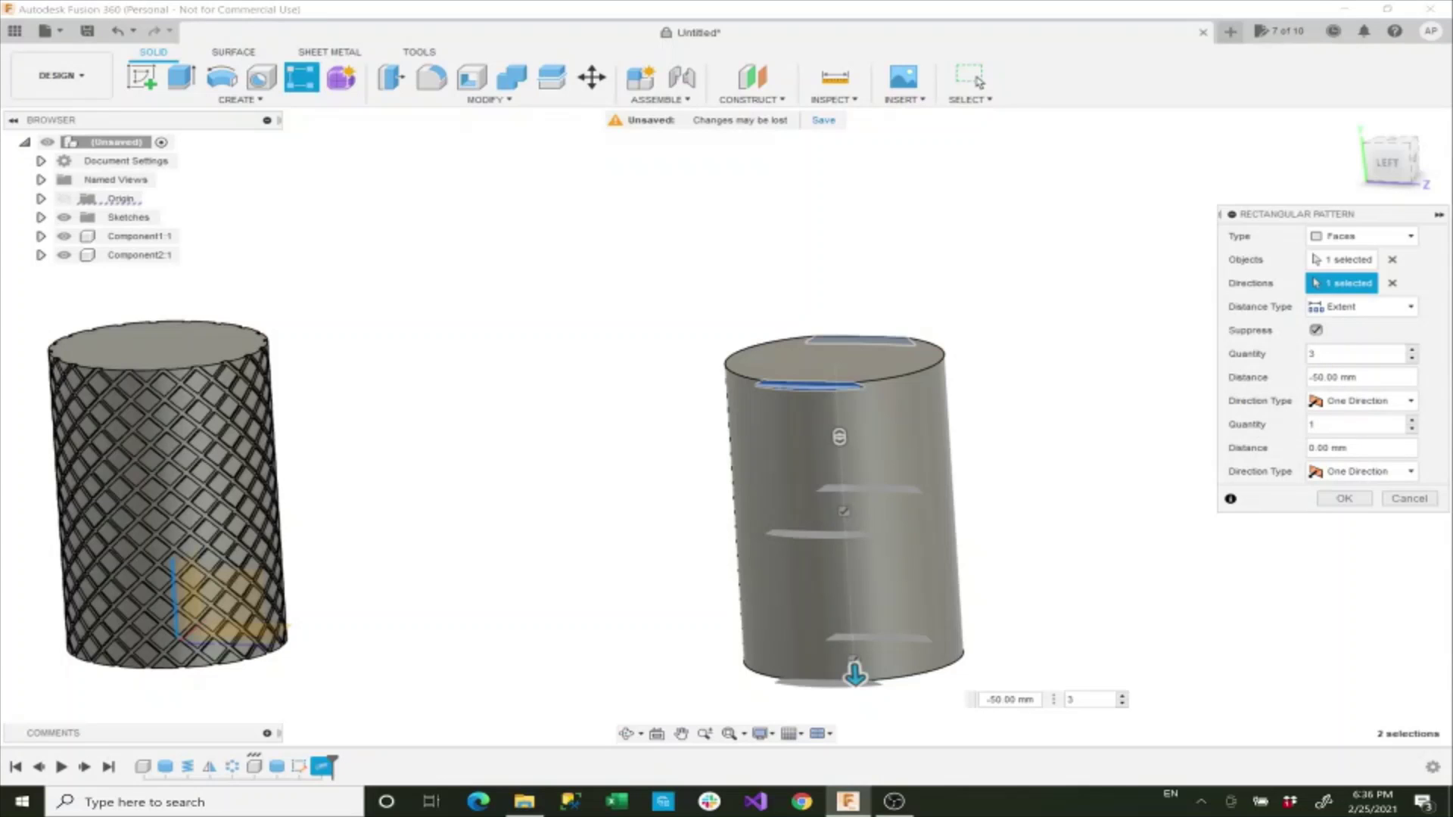
Set the quantity of cuts along the cylinder's height to 20 and create the rectangular pattern.
double_click(1313, 354)
type("15")
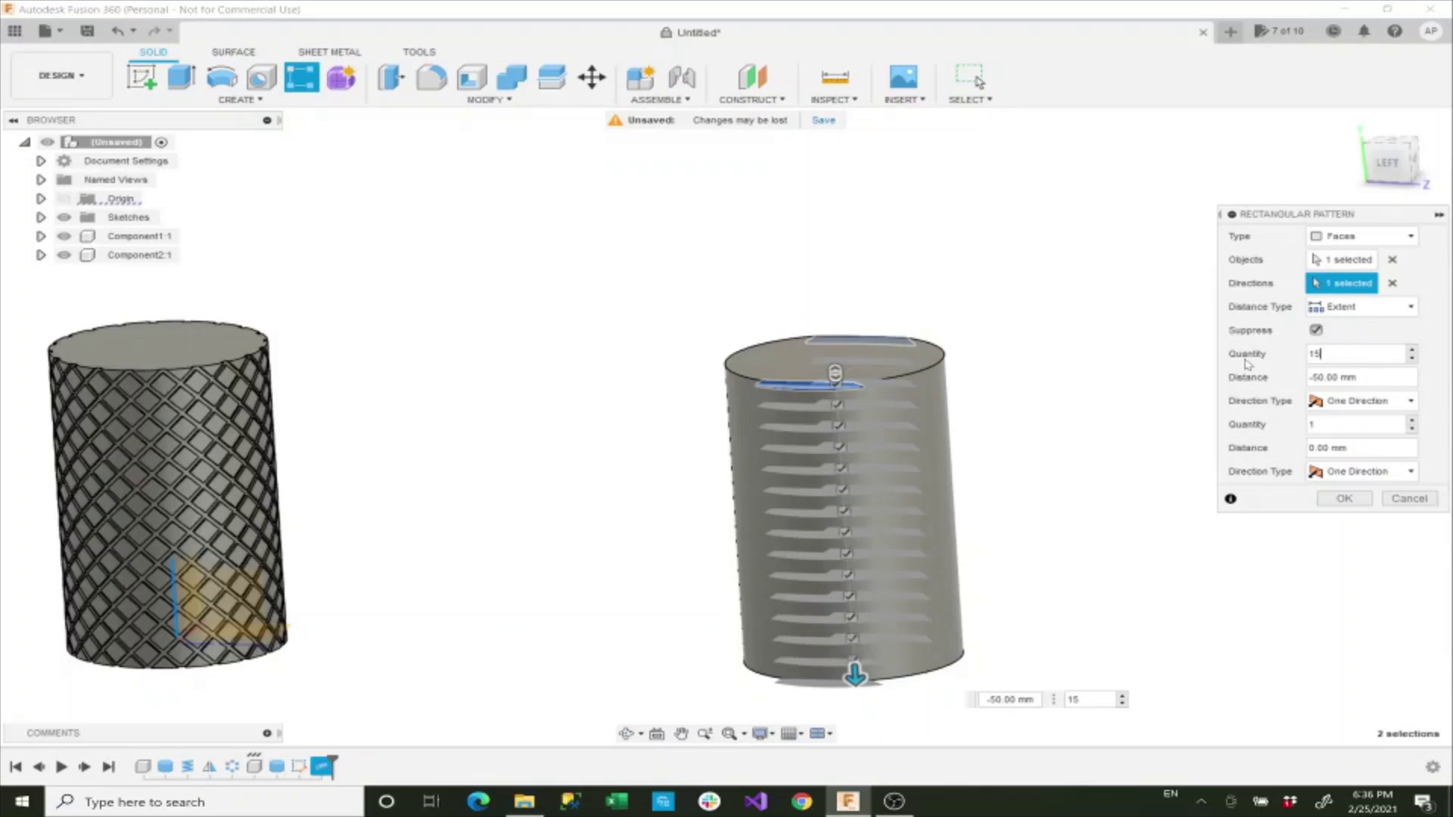
key("BackSpace")
key("BackSpace")
type("20")
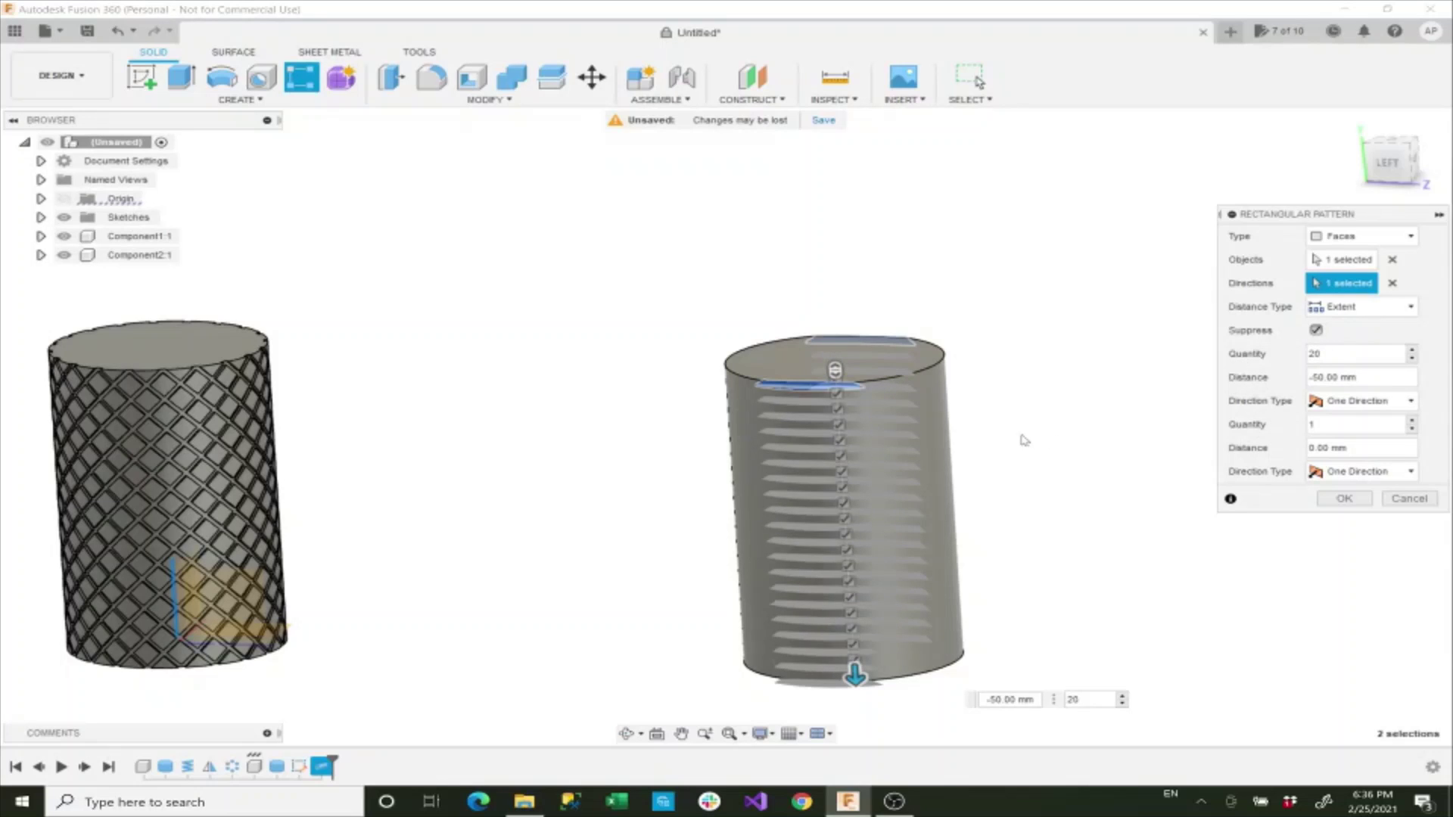
left_click(1342, 501)
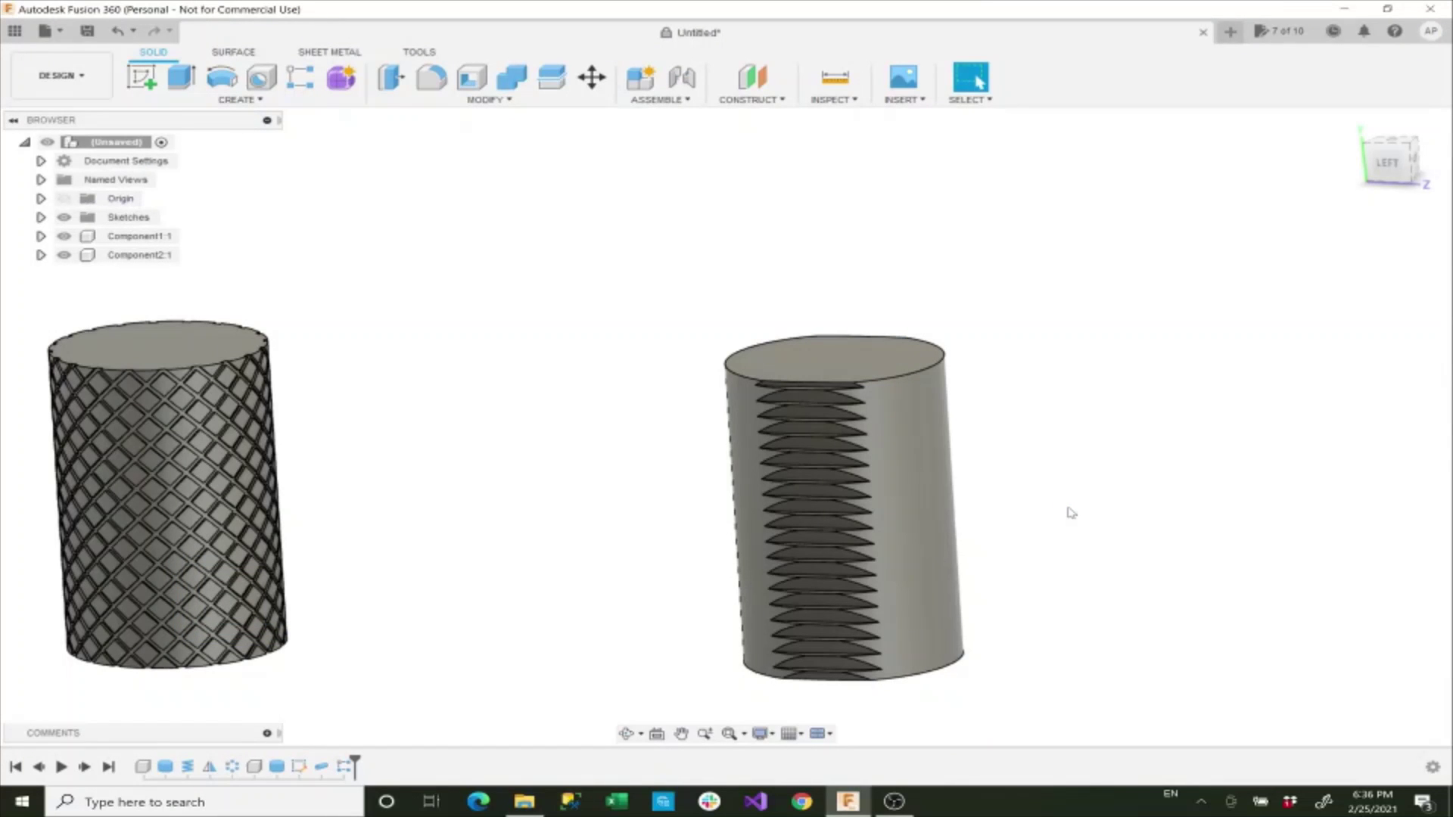
mouse_move(1071, 513)
middle_mouse_down("shift")
mouse_move(820, 542)
mouse_move(809, 520)
mouse_move(838, 418)
mouse_move(810, 319)
middle_mouse_up("shift")
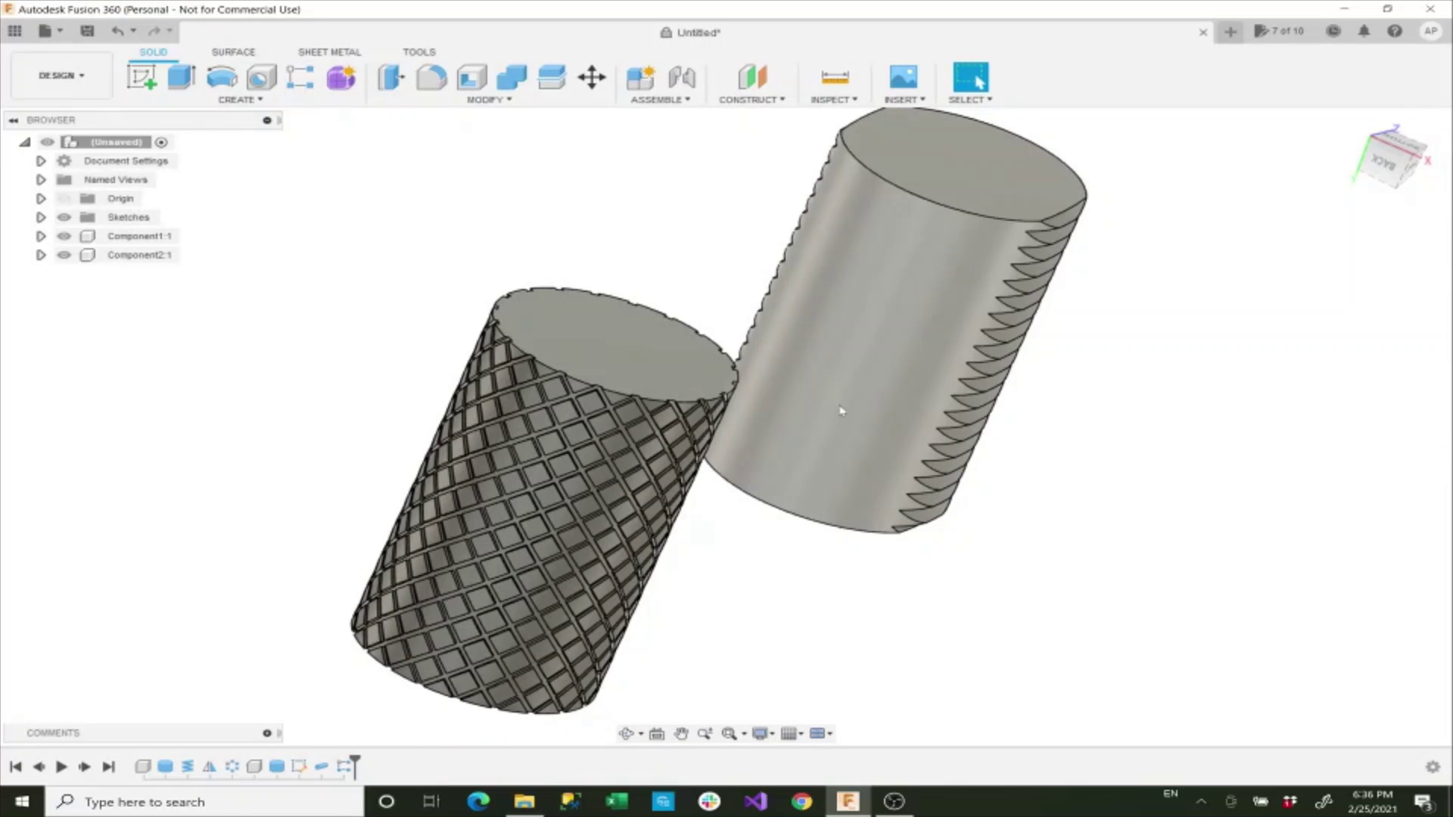
mouse_move(840, 411)
middle_mouse_down("shift")
mouse_move(853, 373)
mouse_move(853, 424)
mouse_move(870, 440)
mouse_move(455, 366)
mouse_move(411, 382)
mouse_move(323, 478)
mouse_move(258, 494)
mouse_move(279, 480)
mouse_move(211, 454)
mouse_move(491, 428)
middle_mouse_up("shift")
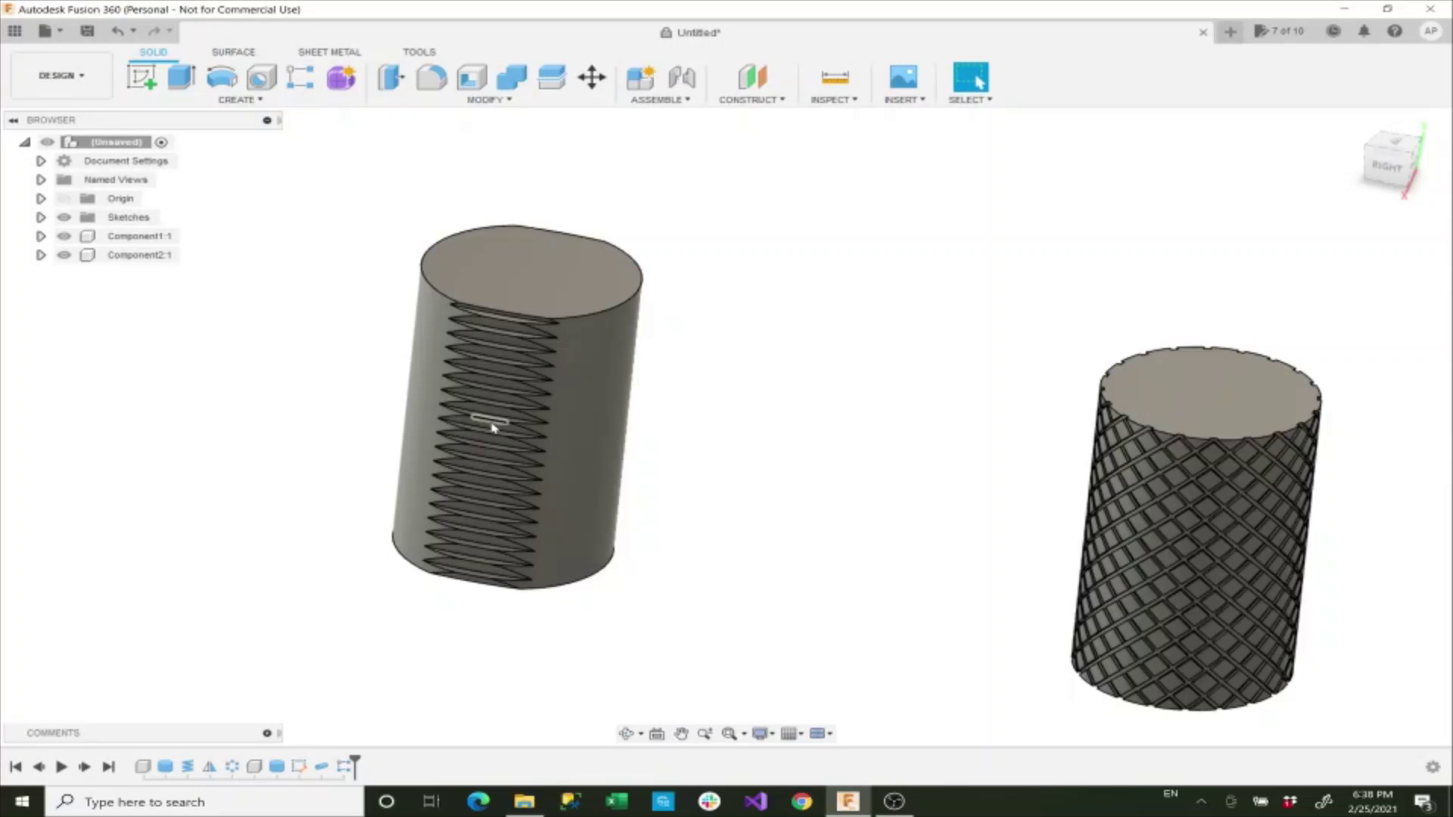
left_click(894, 801)
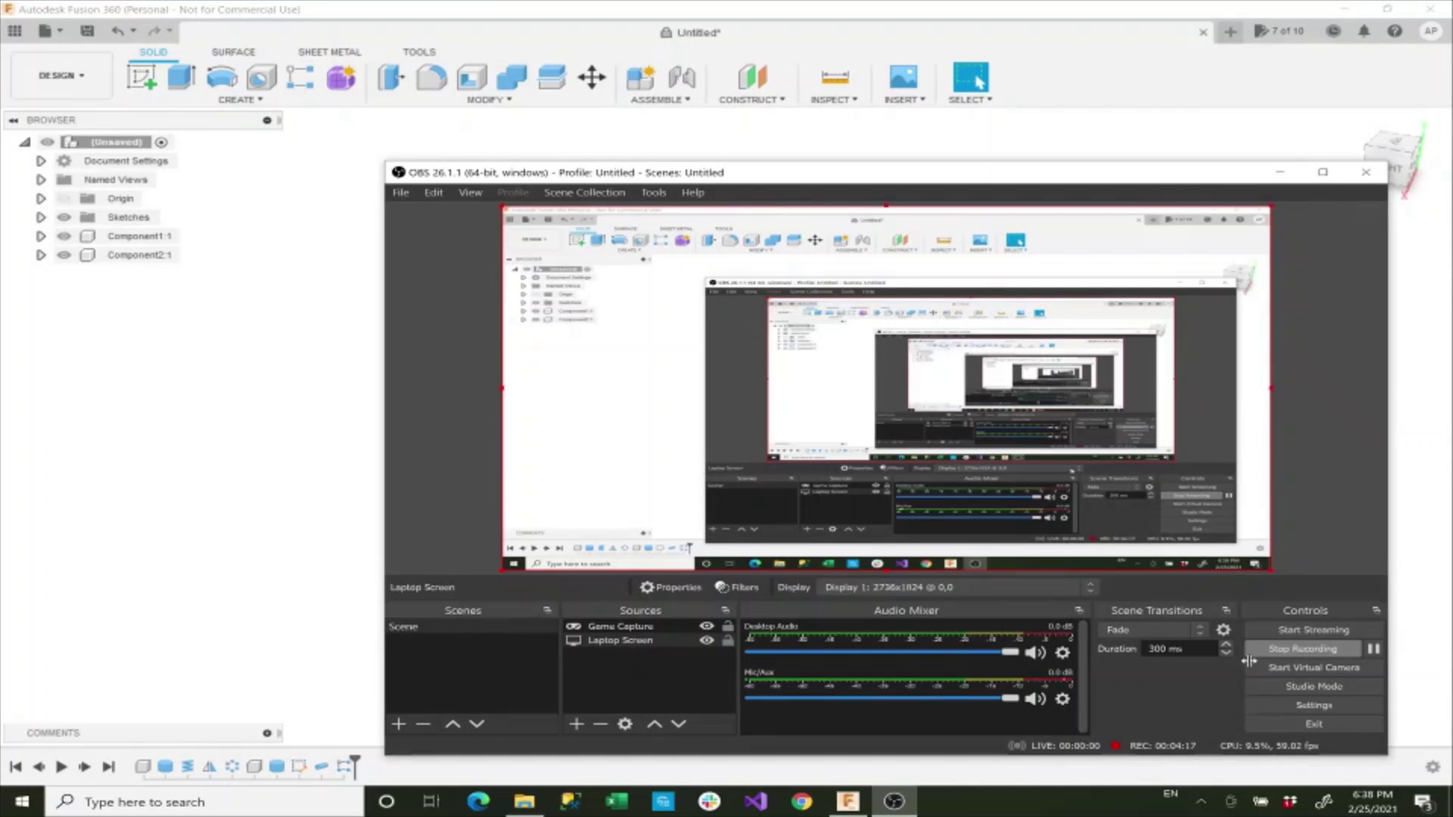